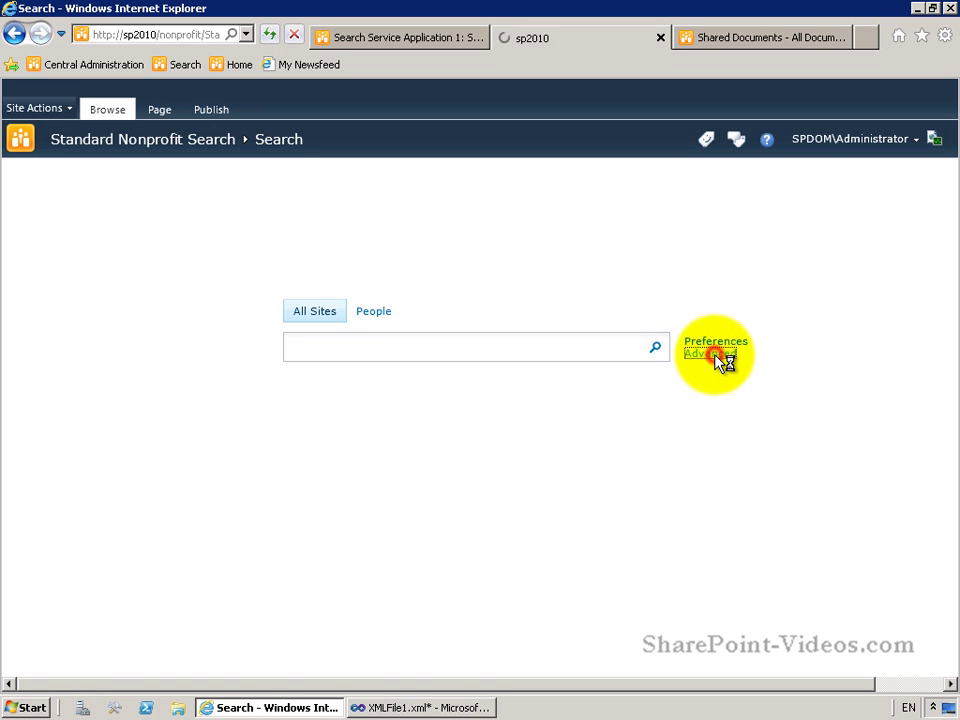
Step: Scroll down the Advanced Search page to the result type and property restriction options
left_click_drag(953, 215, 952, 343)
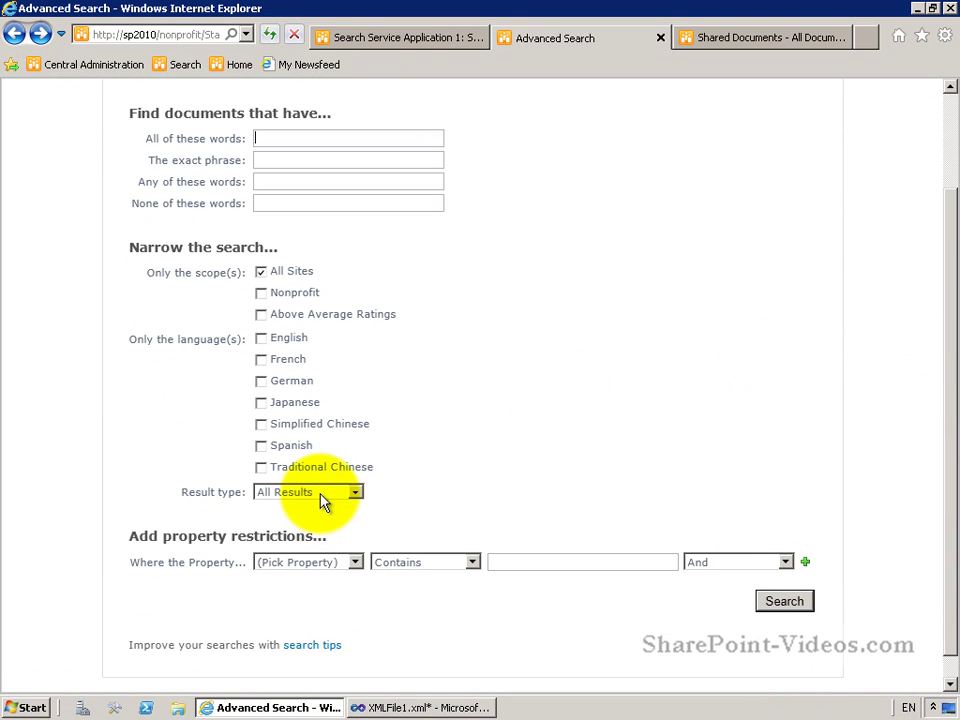
Step: Browse the Result type and property lists, then set Result type to Word Documents
left_click(351, 491)
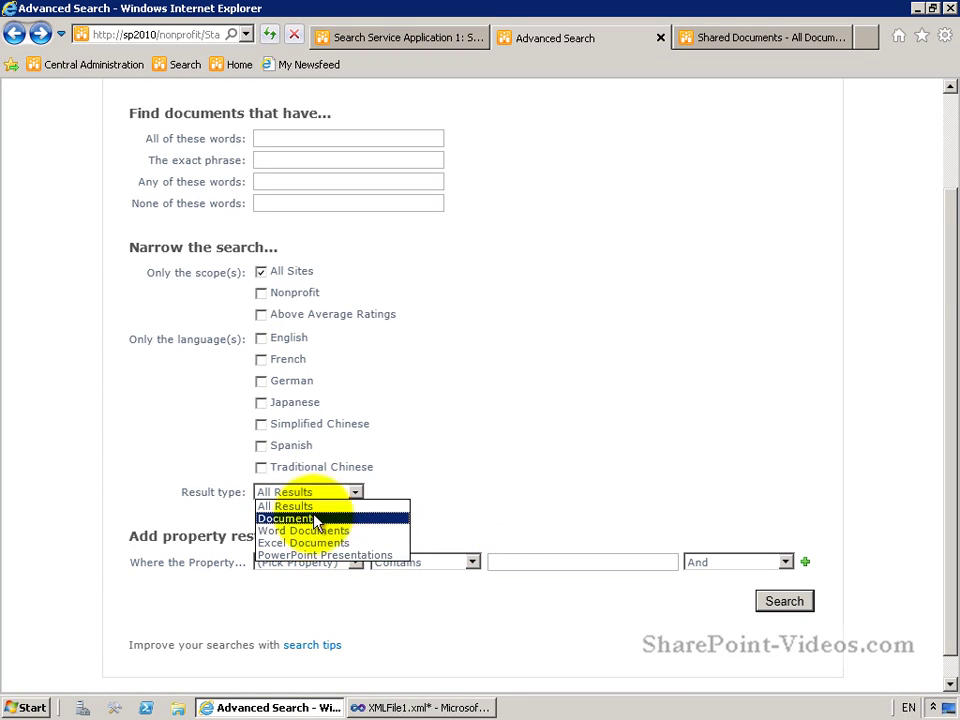
left_click(510, 508)
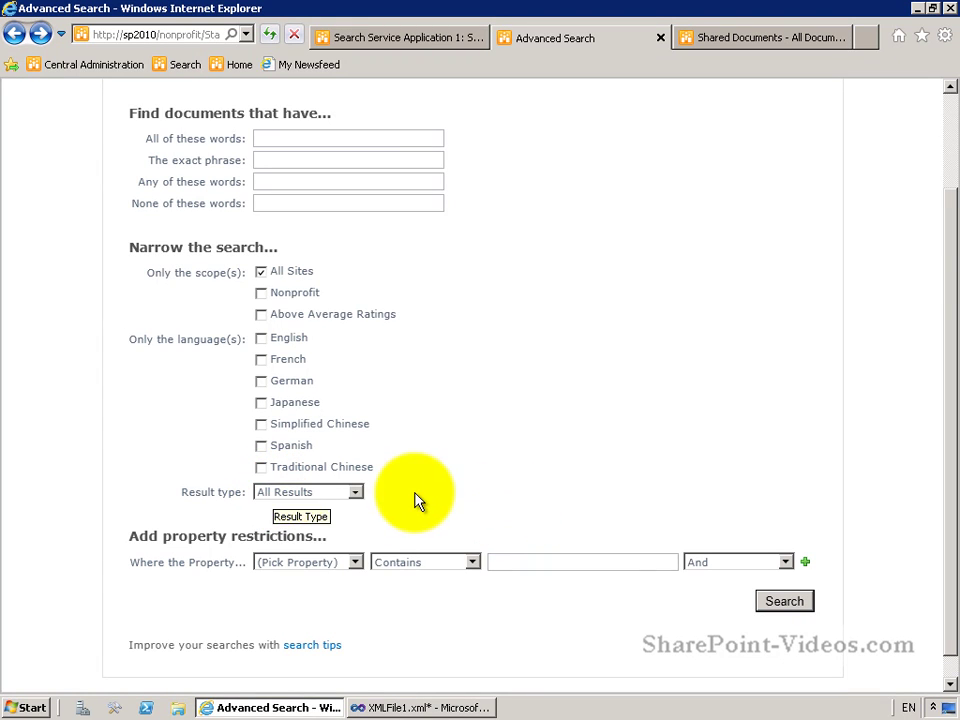
left_click_drag(948, 440, 953, 466)
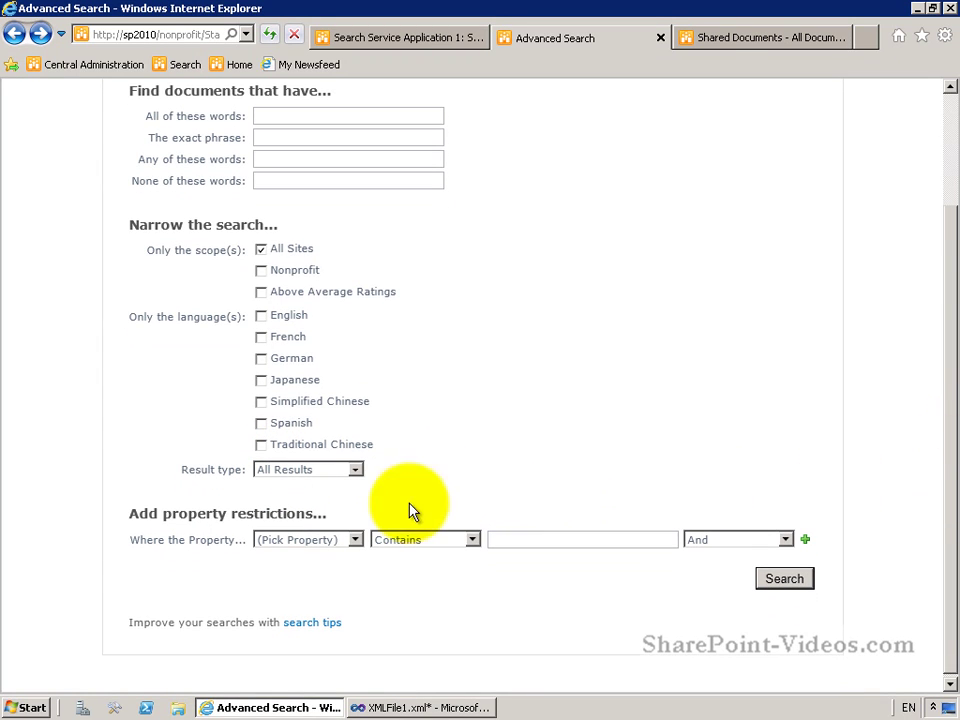
left_click(354, 540)
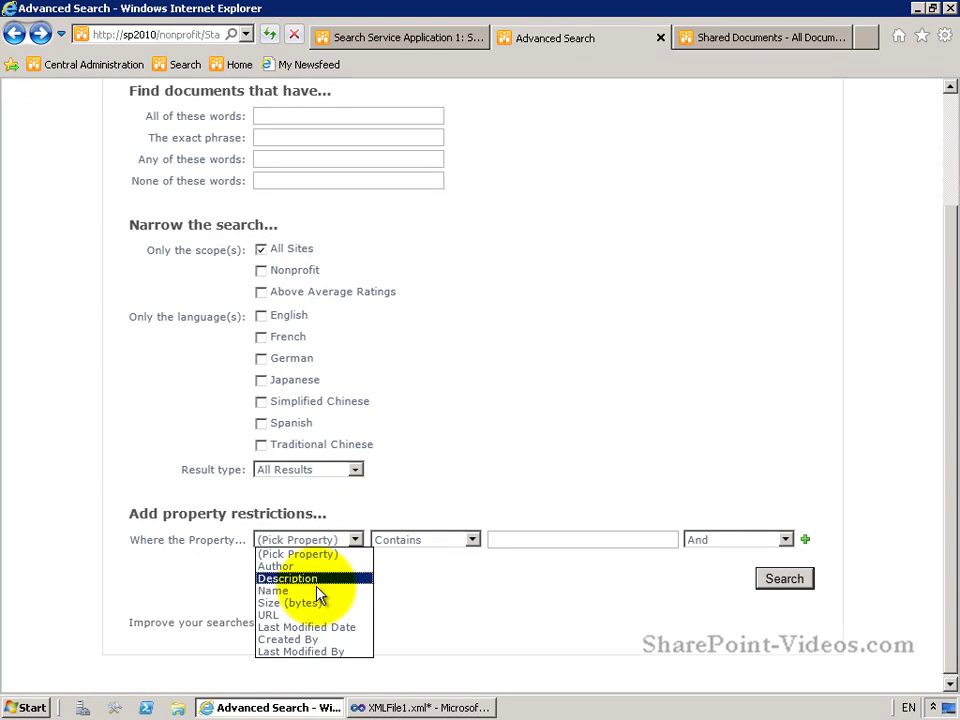
left_click(352, 469)
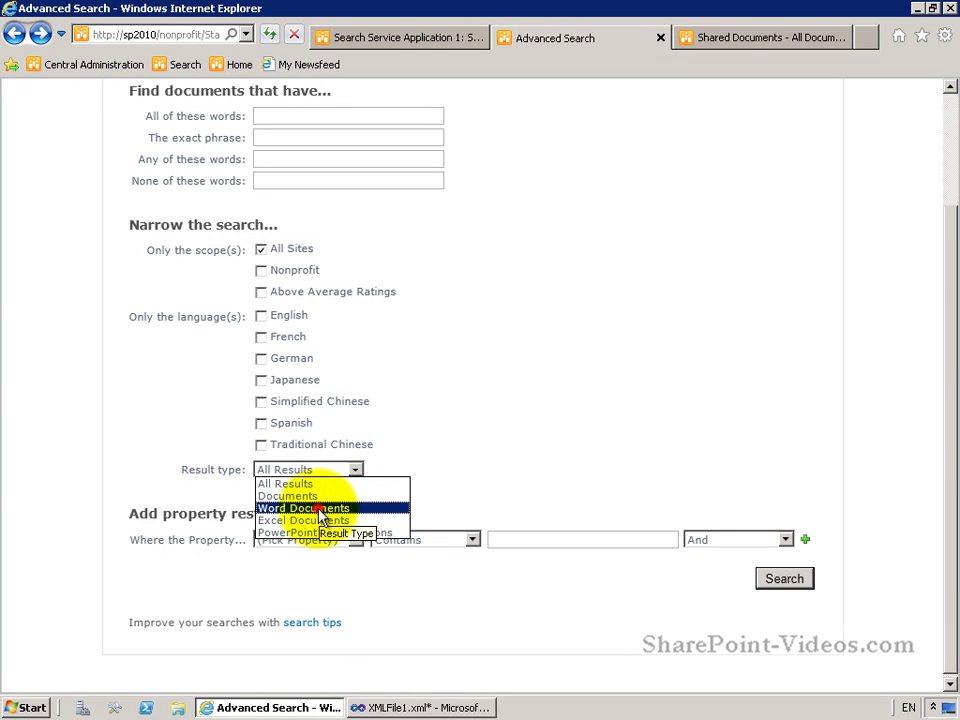
left_click(321, 510)
left_click(355, 540)
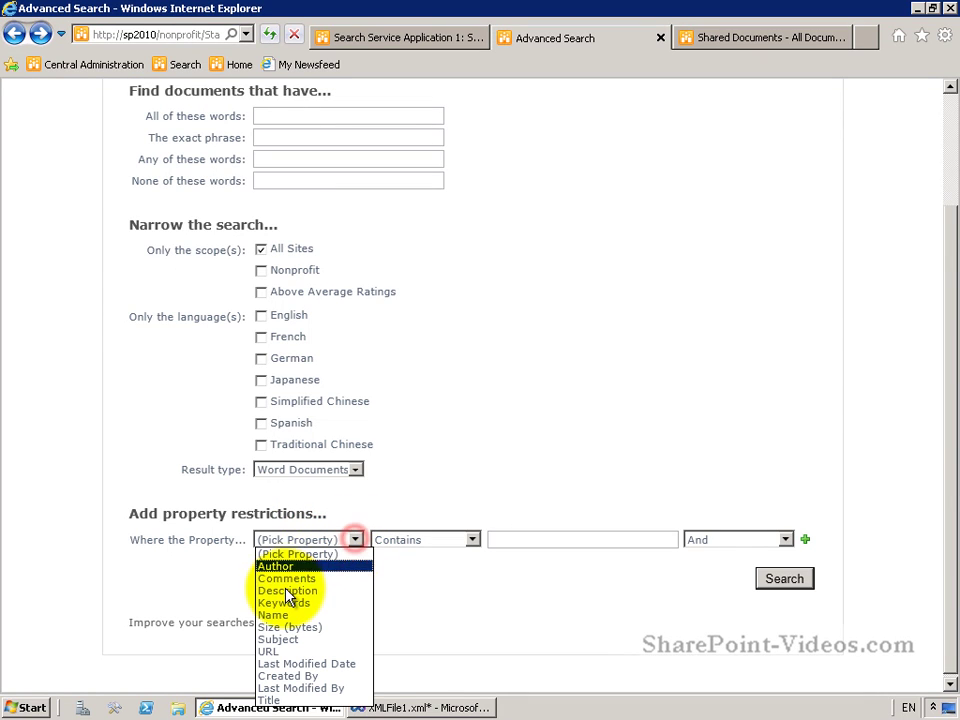
Step: Set the first restriction row to Author Equals the first author's name, combined with Or
left_click(284, 566)
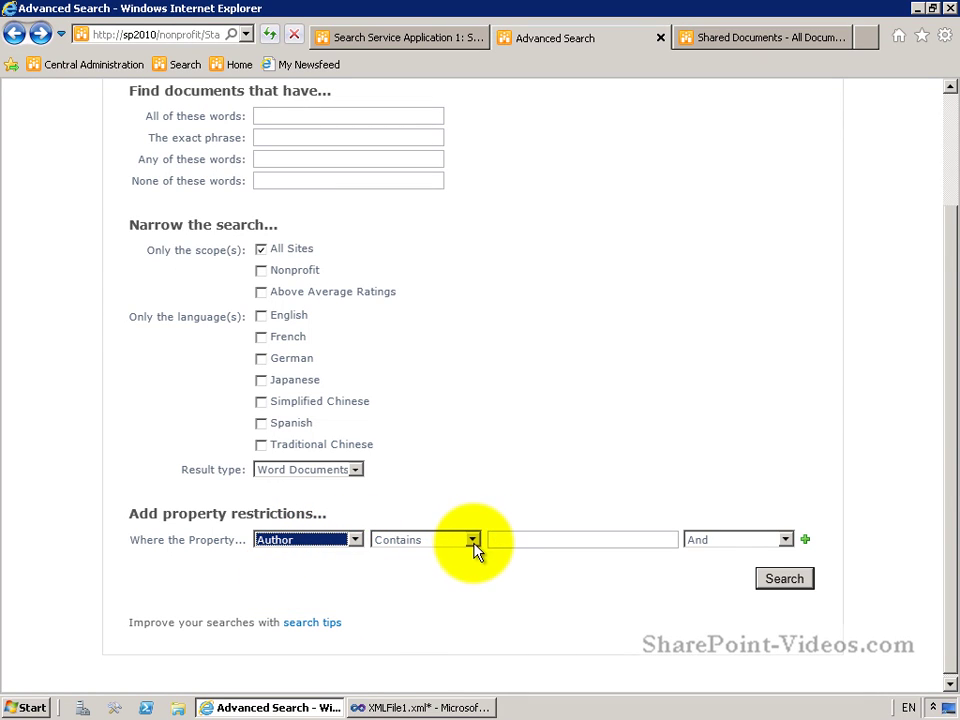
left_click(473, 540)
left_click(397, 576)
left_click(512, 531)
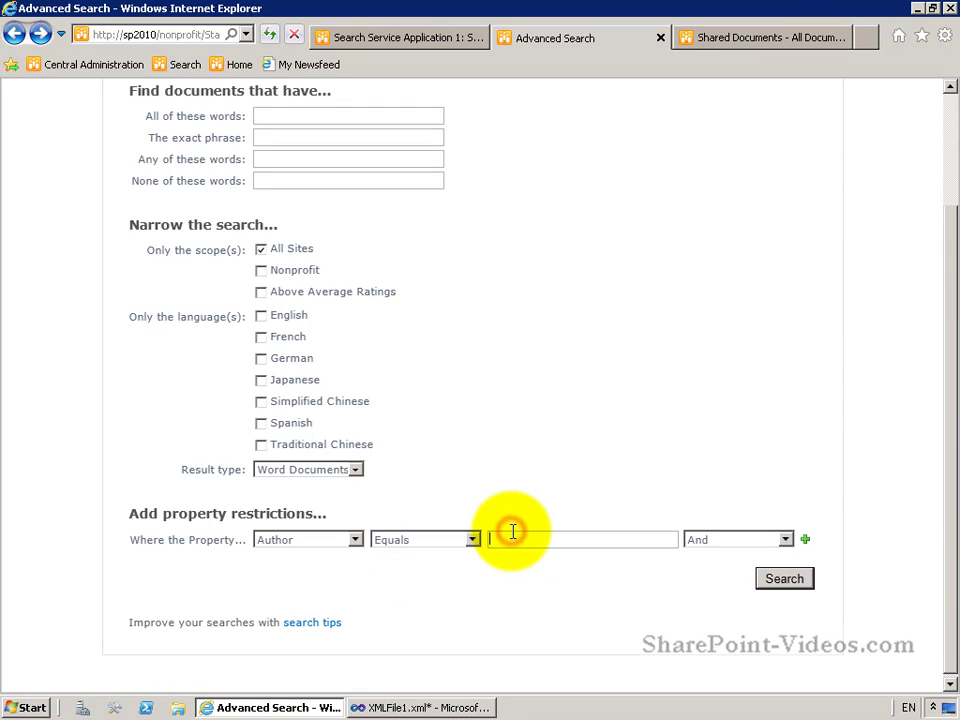
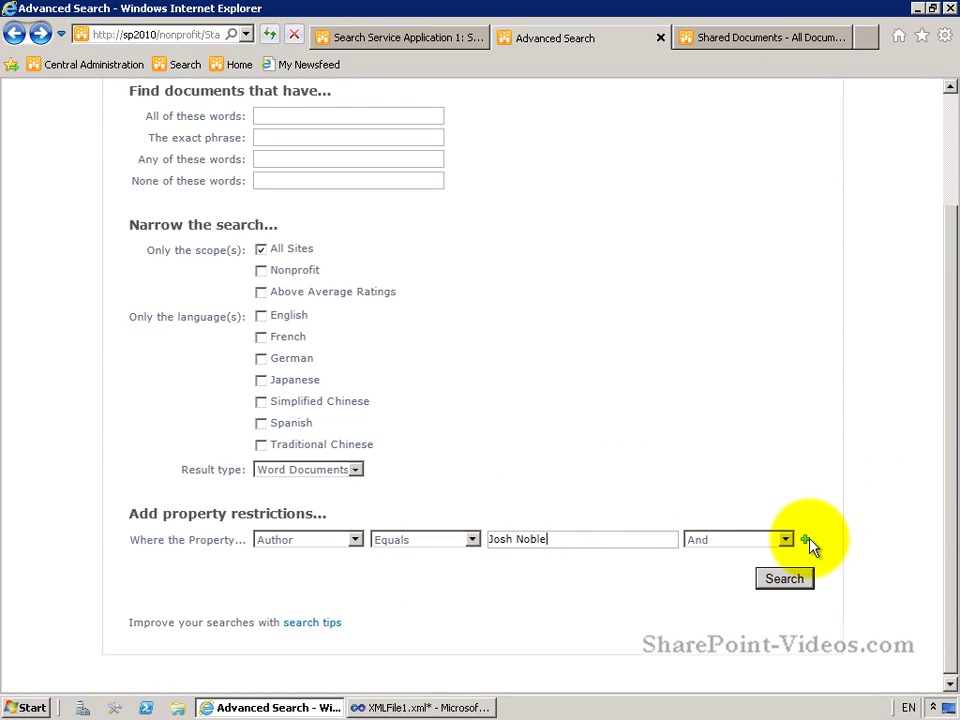
left_click(785, 541)
left_click(724, 567)
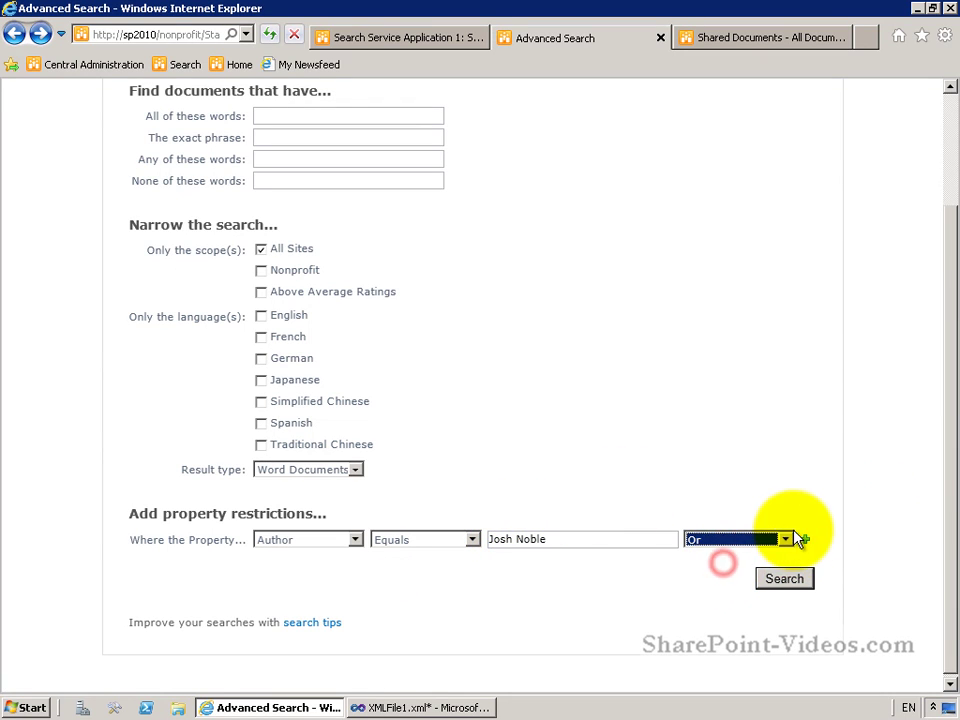
Step: Add a second restriction row with Author Equals the second author's name
left_click(805, 540)
left_click(347, 562)
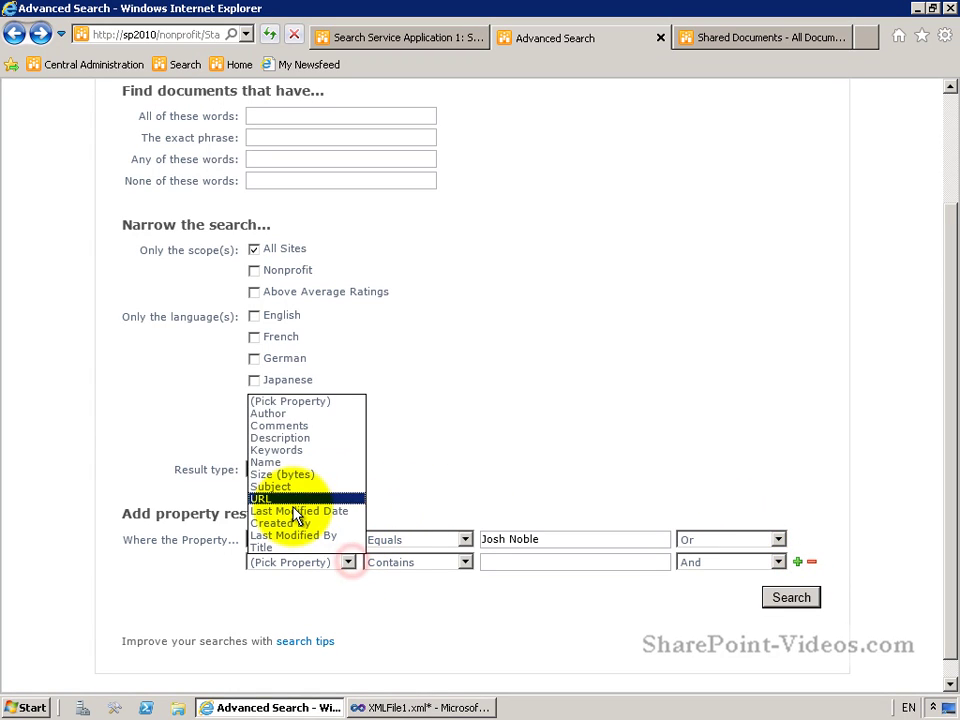
left_click(255, 413)
left_click(446, 564)
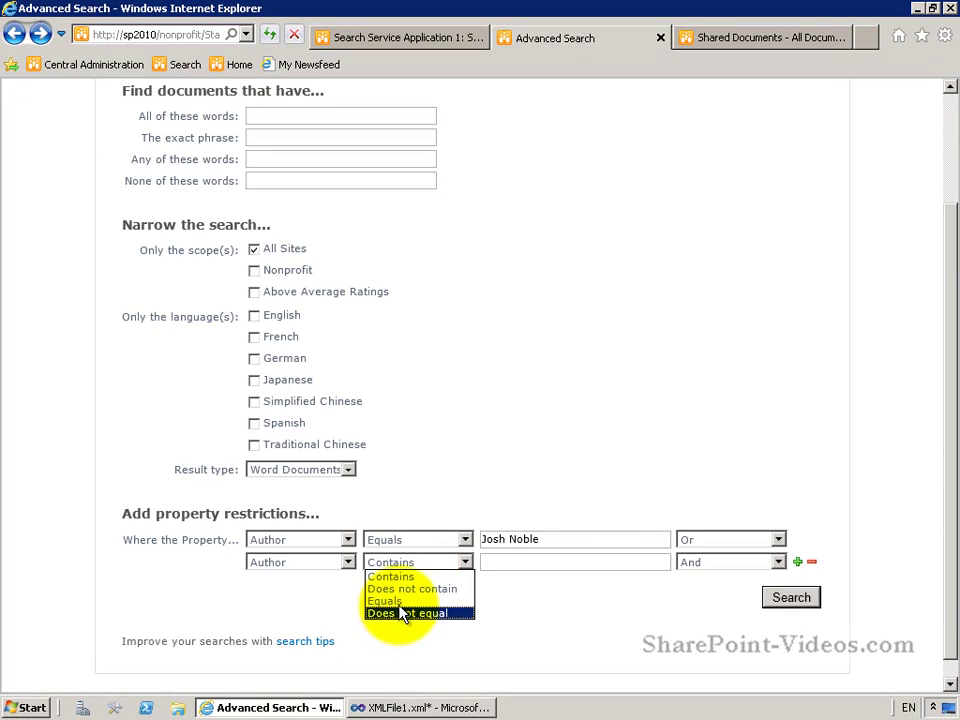
left_click(399, 601)
left_click(516, 562)
type("Ro be")
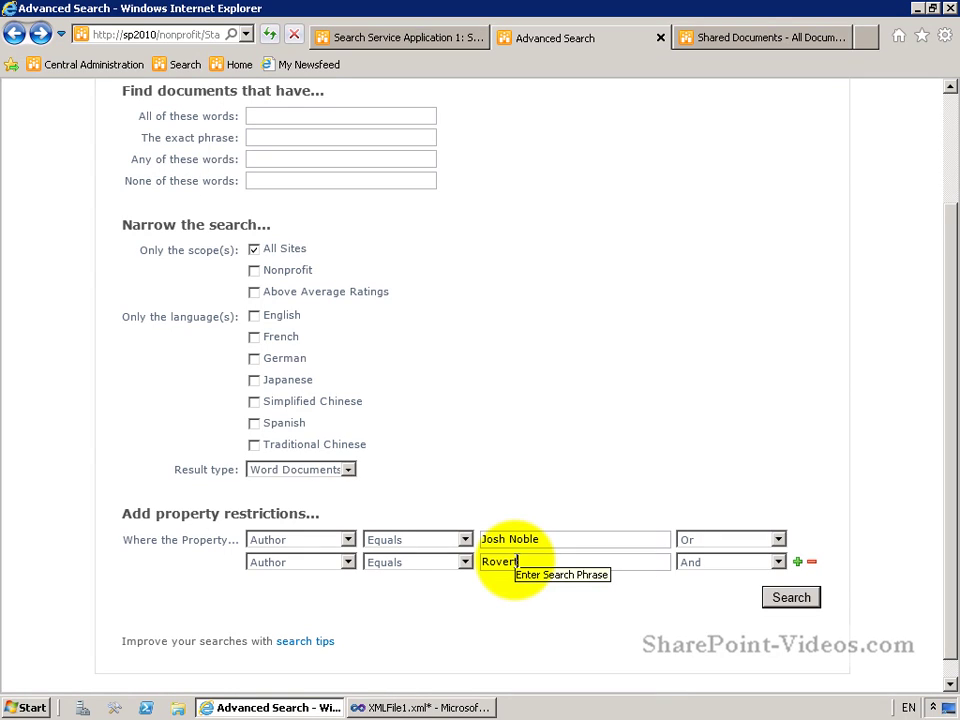
key("BackSpace")
key("BackSpace")
key("BackSpace")
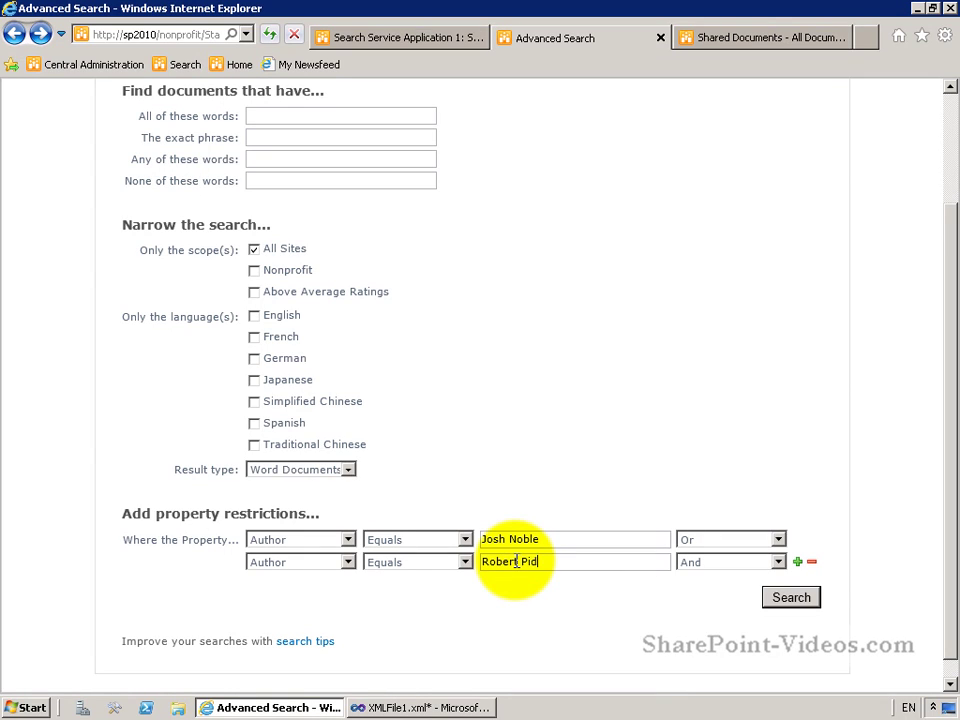
type("e")
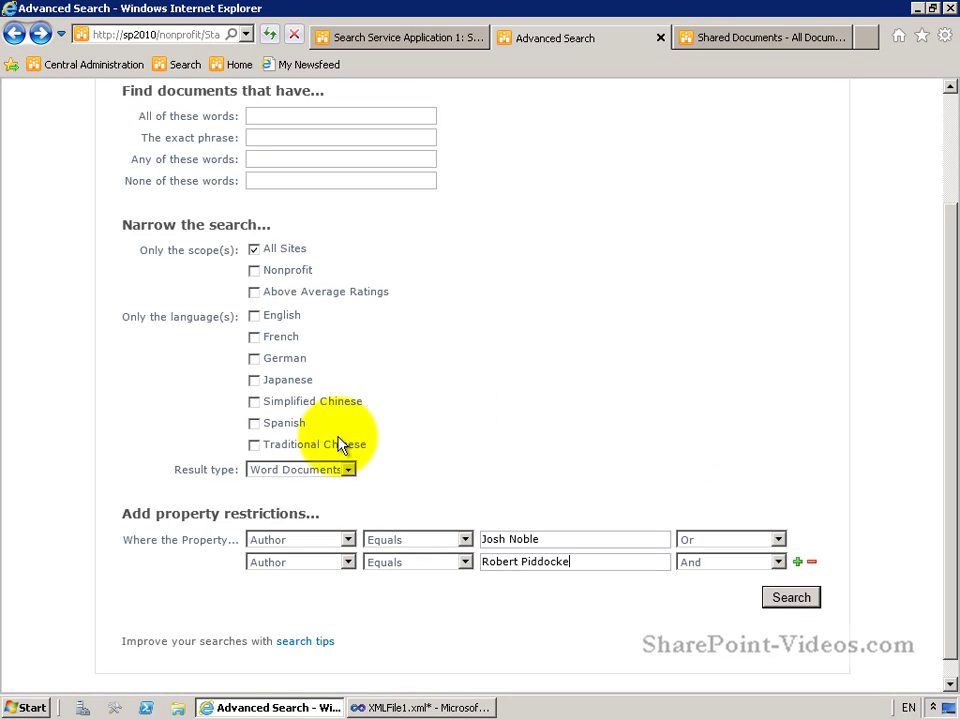
left_click(349, 540)
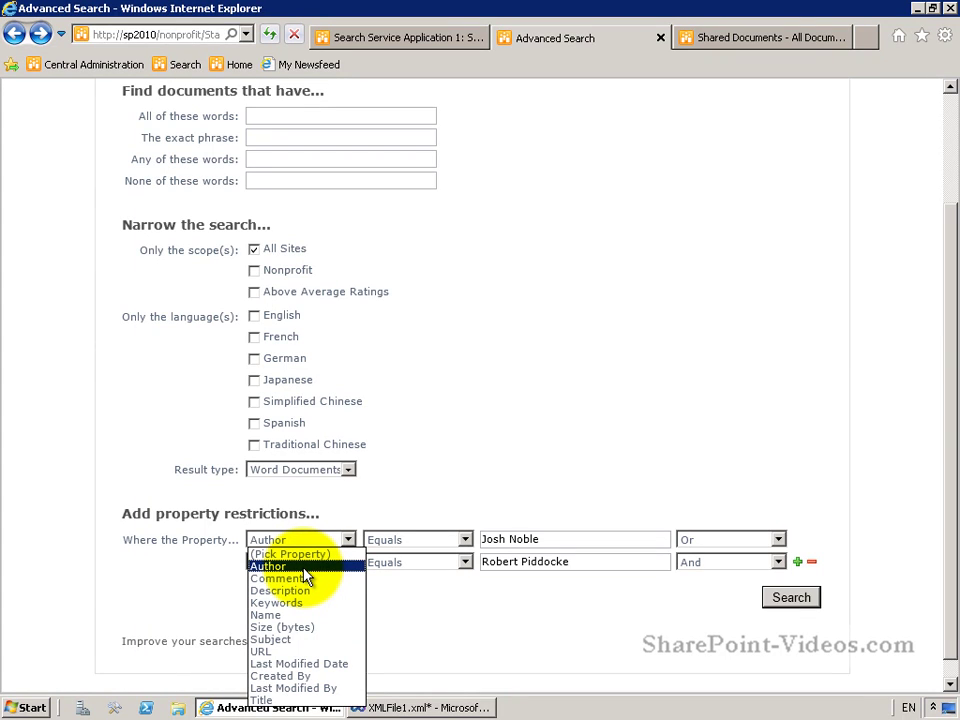
left_click(467, 450)
left_click(322, 470)
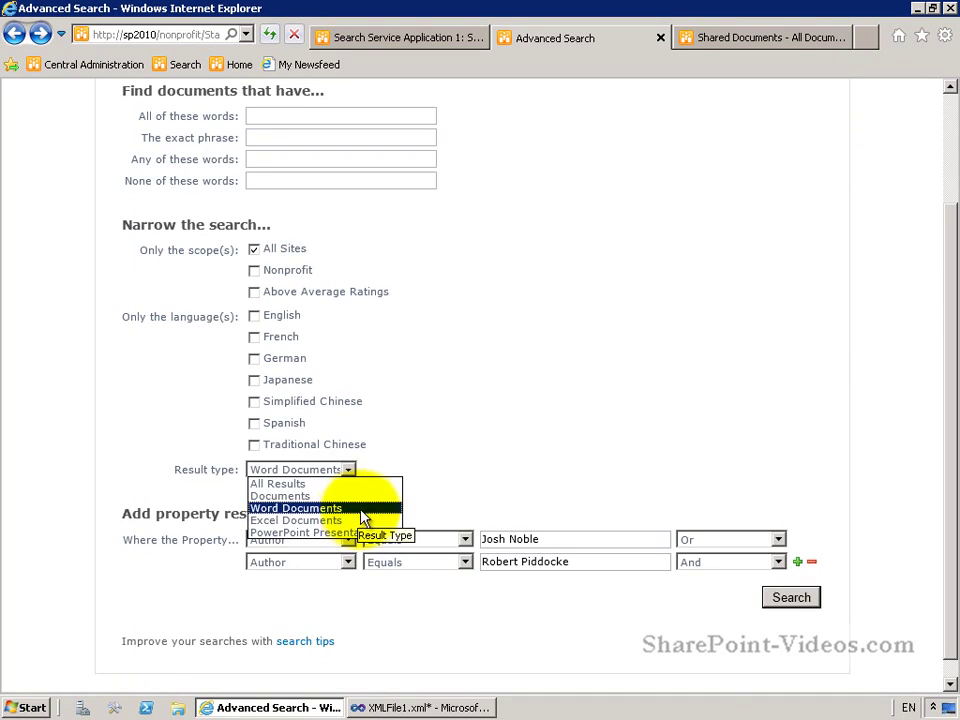
left_click(513, 478)
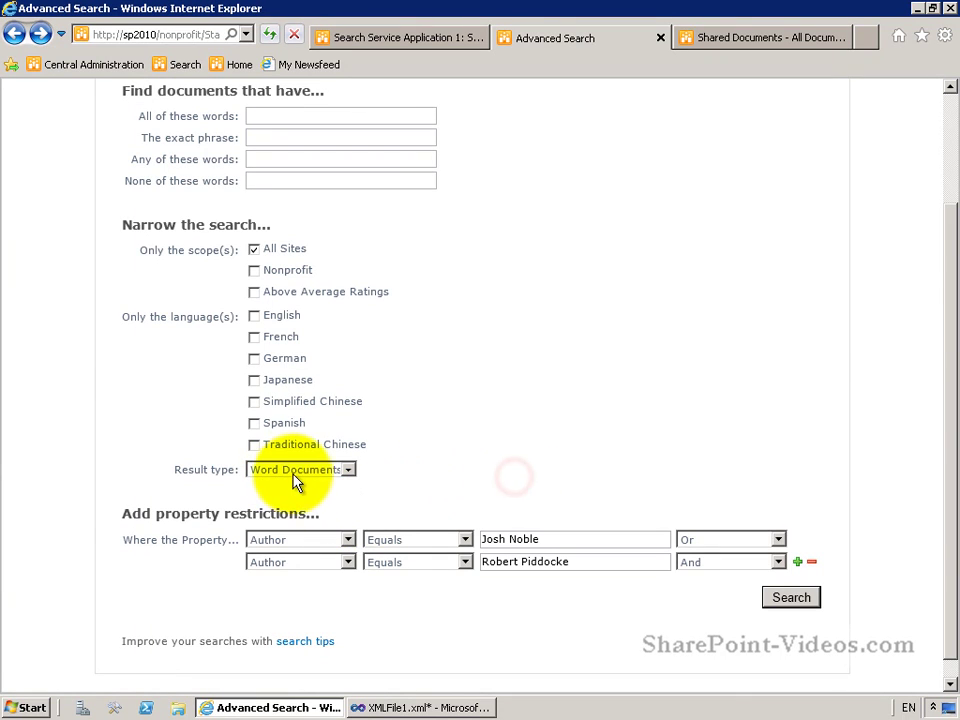
left_click(340, 543)
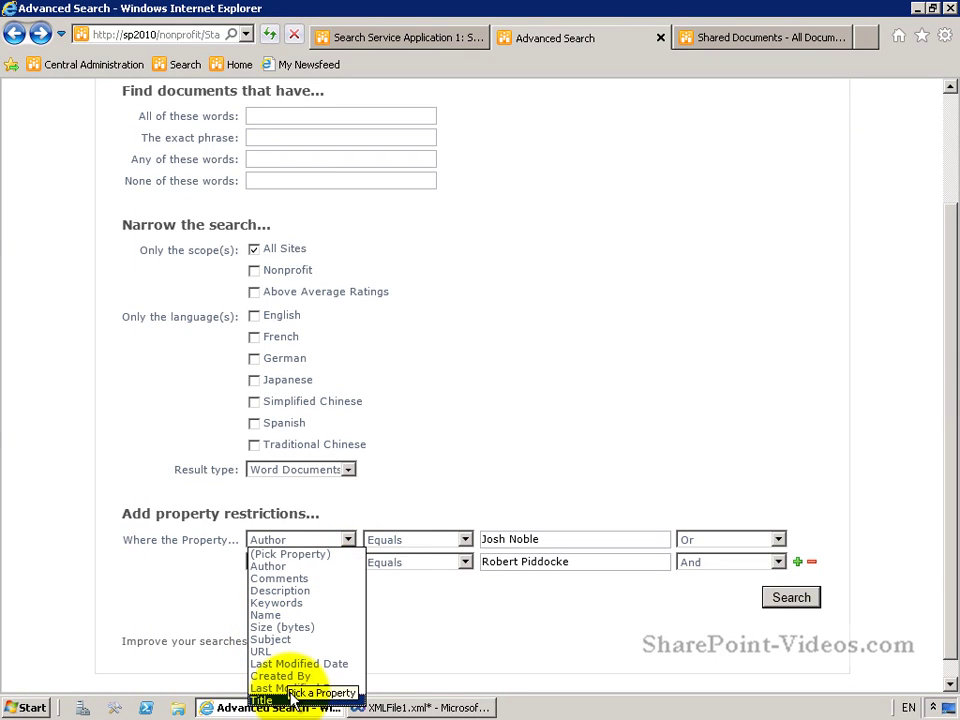
left_click(437, 478)
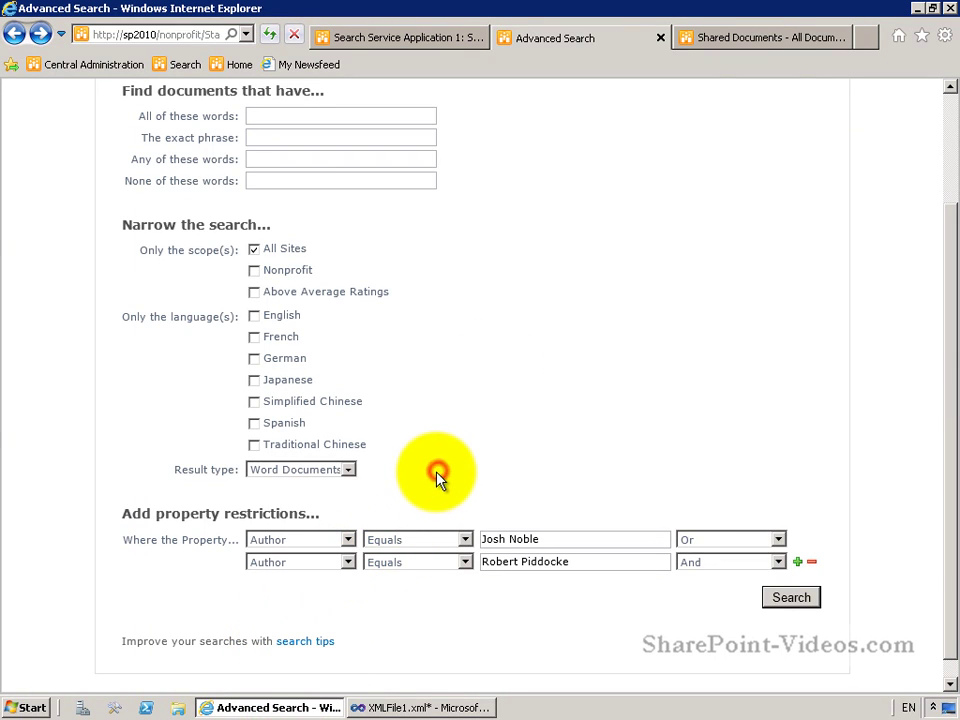
left_click(775, 46)
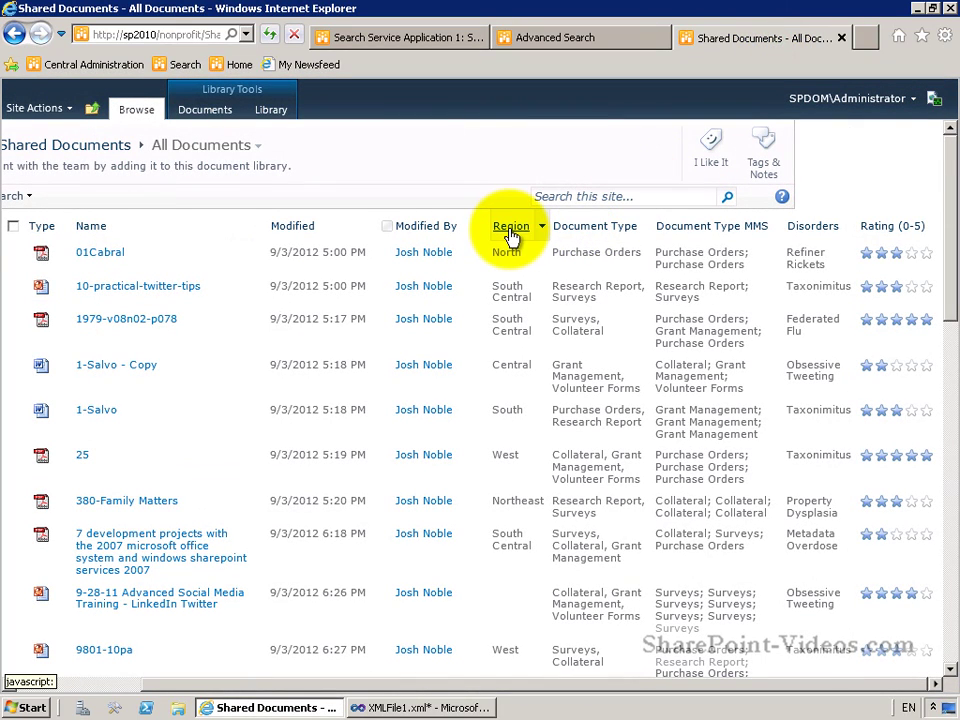
left_click(577, 40)
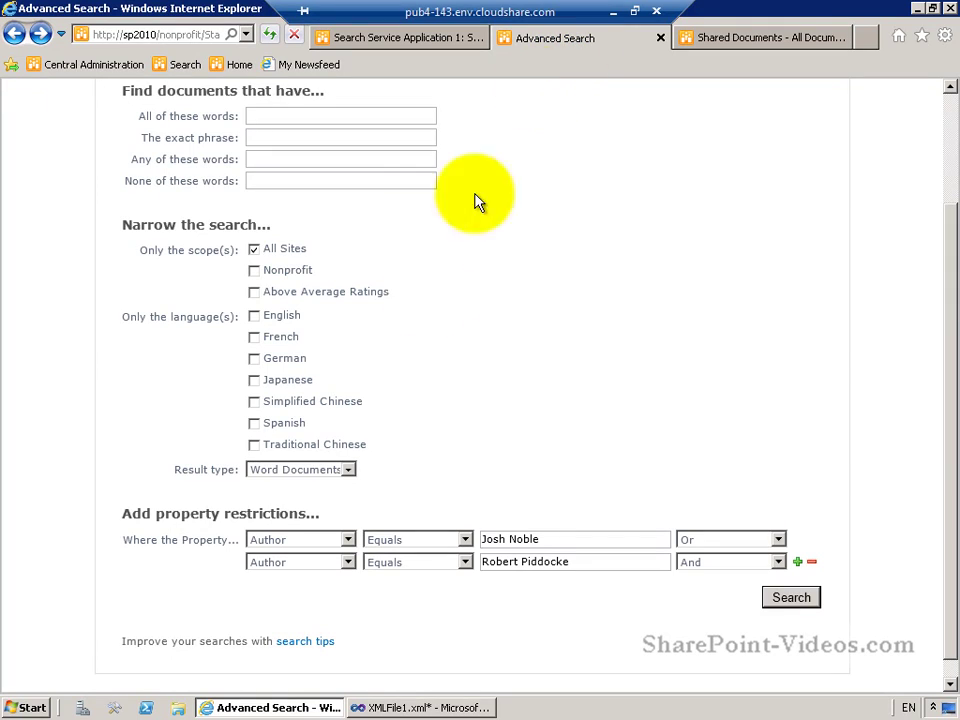
Step: Put the Advanced Search page into edit mode with Site Actions > Edit Page
left_click_drag(955, 437, 951, 274)
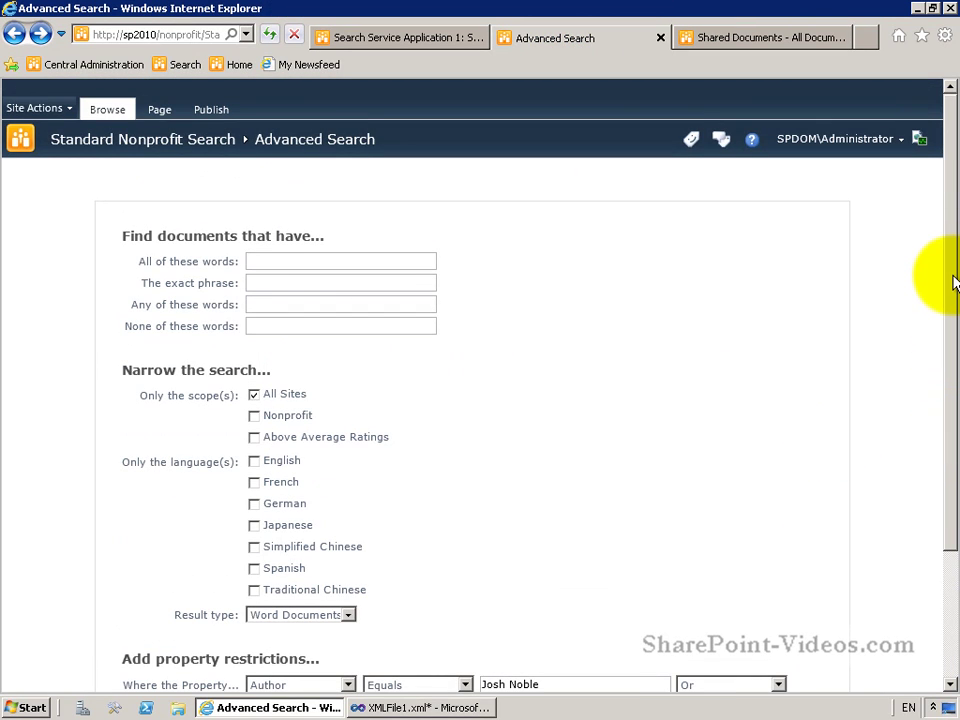
left_click(70, 112)
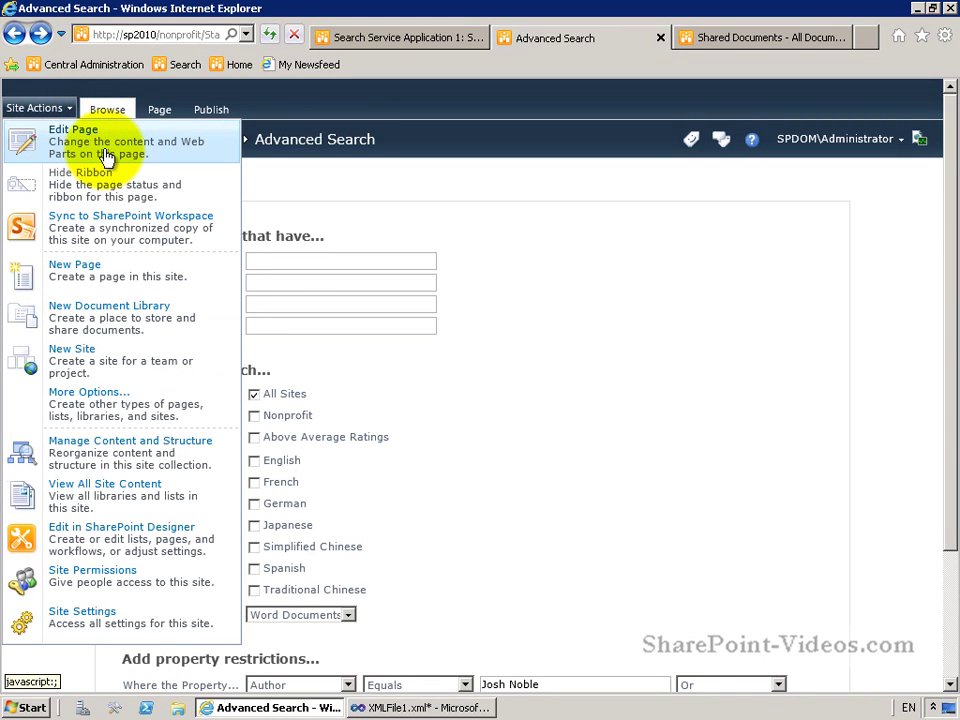
left_click(107, 155)
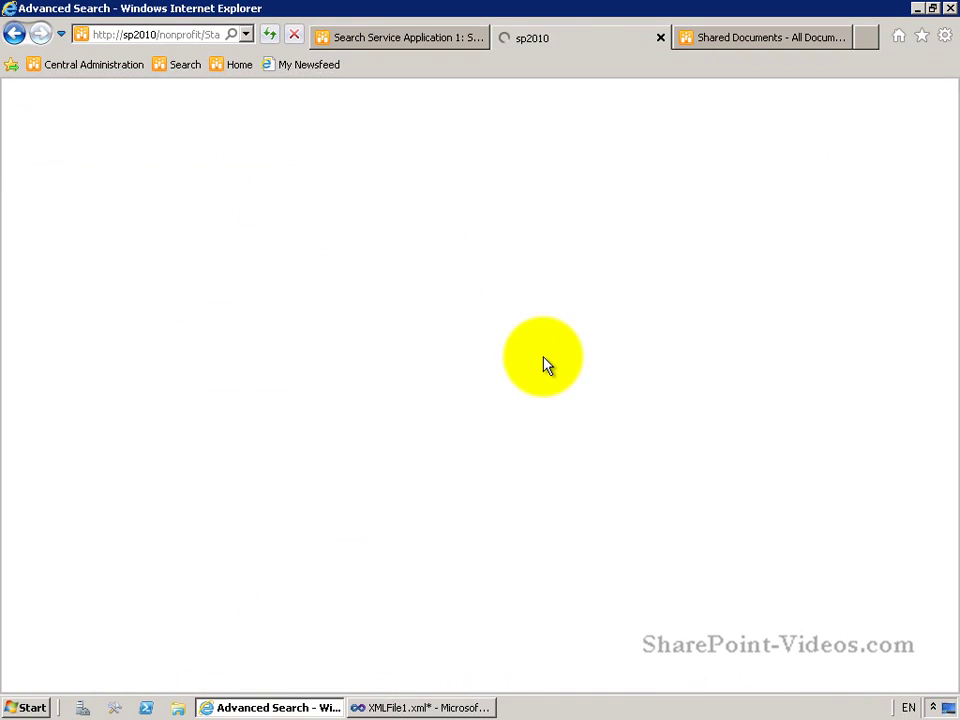
Step: Open the Advanced Search Box web part's Edit Web Part properties pane
left_click_drag(955, 225, 936, 253)
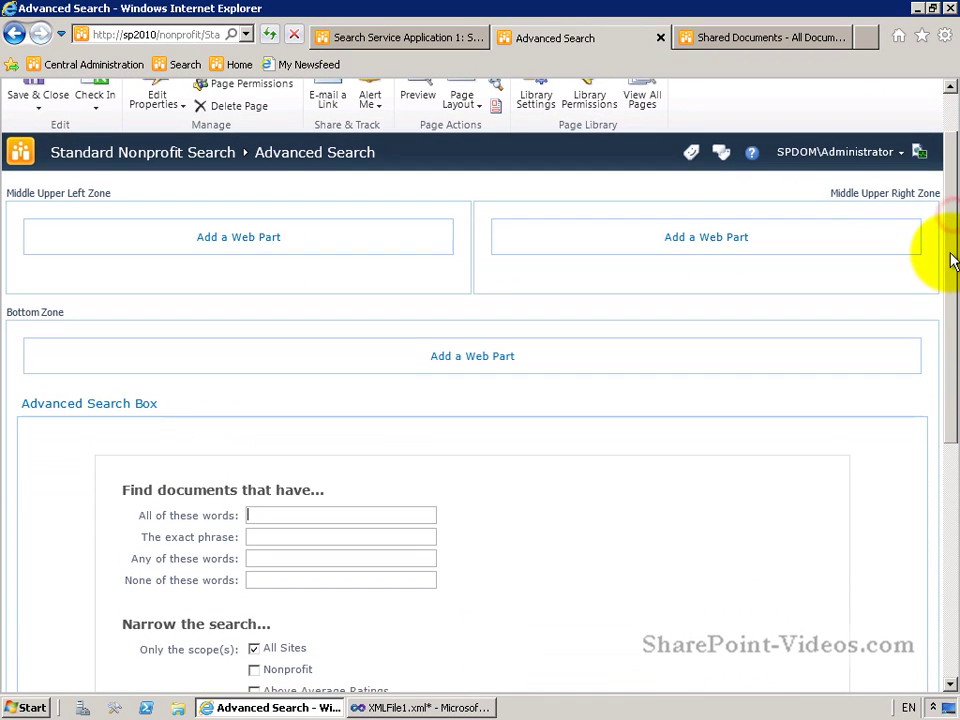
left_click(893, 405)
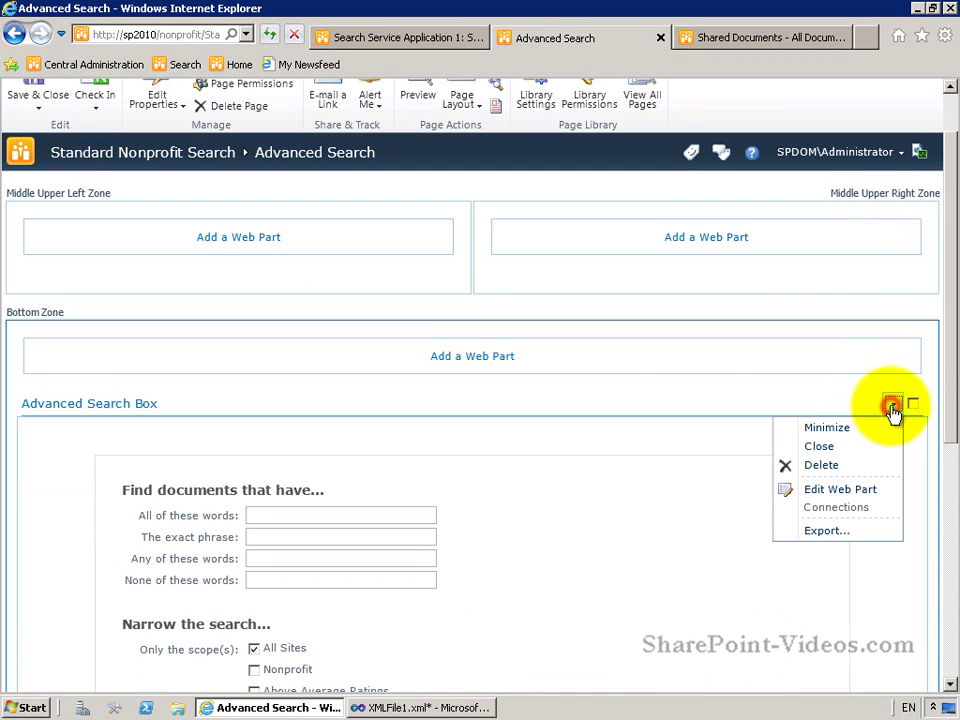
left_click(836, 492)
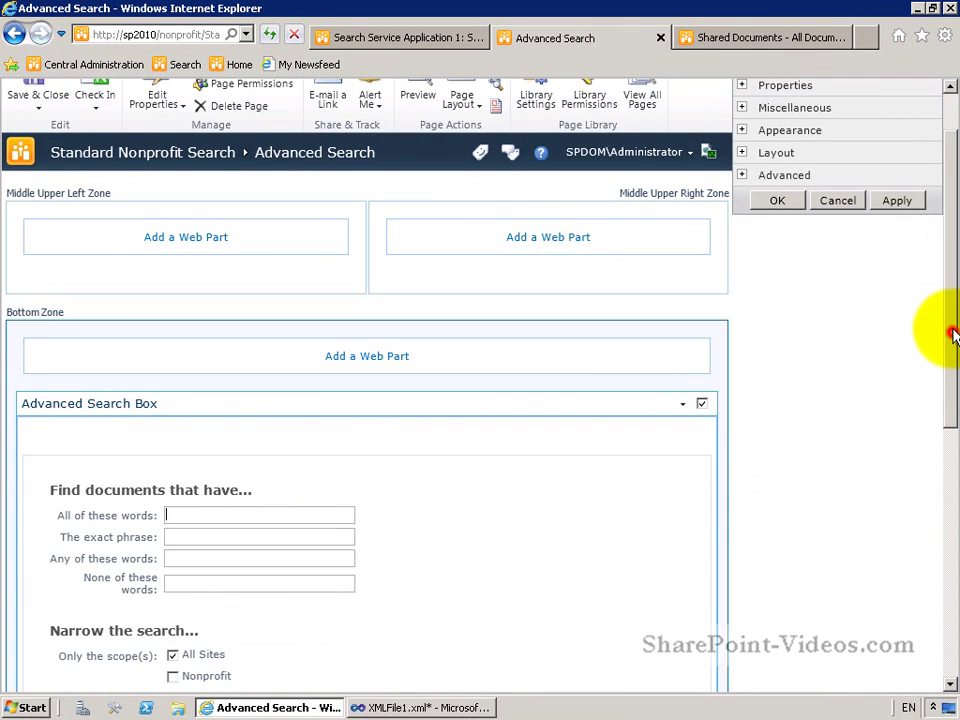
left_click_drag(952, 338, 948, 220)
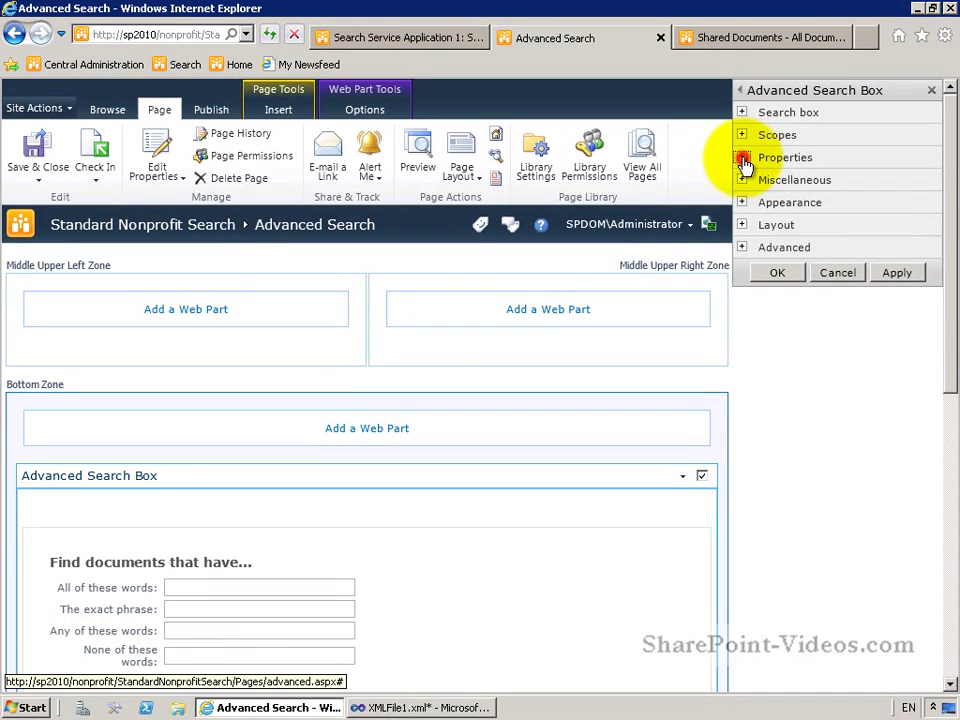
Step: Open the web part's Properties XML in the text editor, select all of it, and go to Visual Studio
left_click(742, 157)
left_click(779, 279)
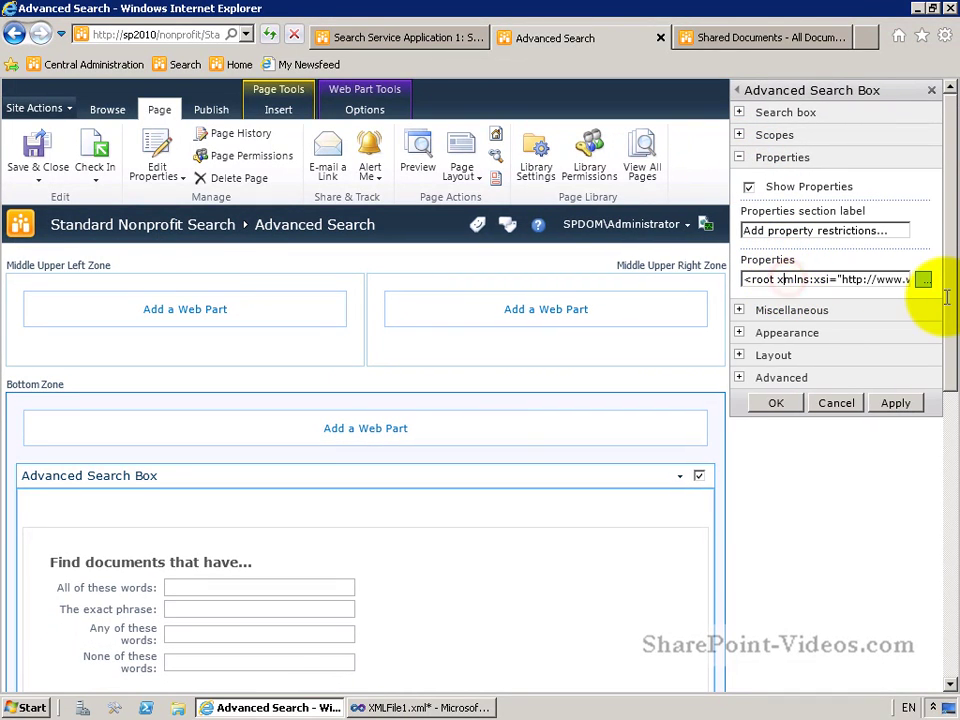
left_click(923, 281)
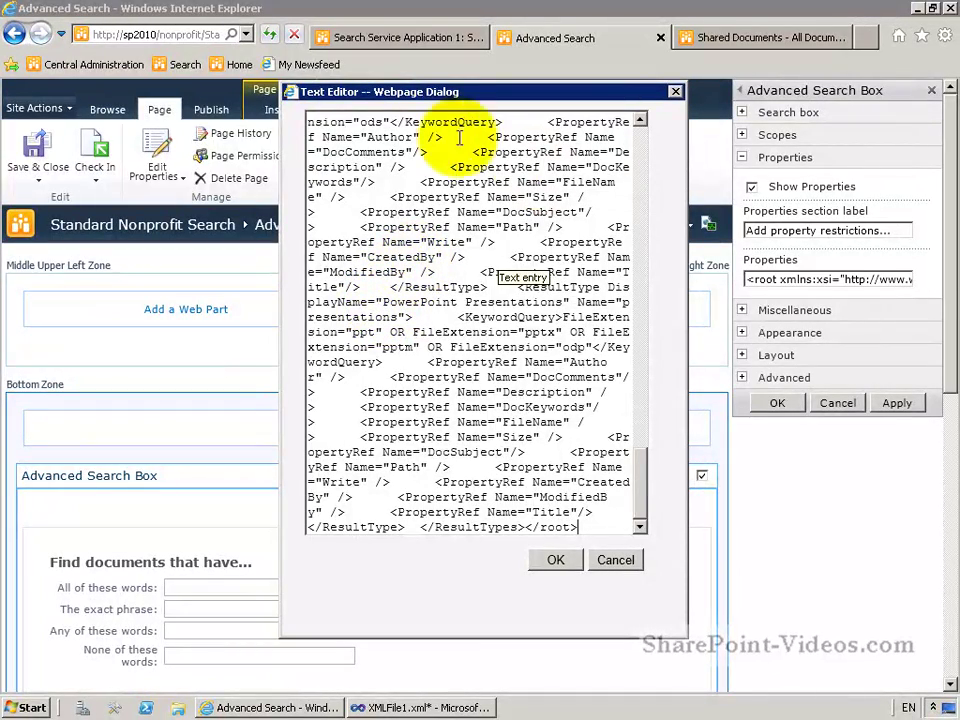
right_click(437, 242)
left_click(468, 370)
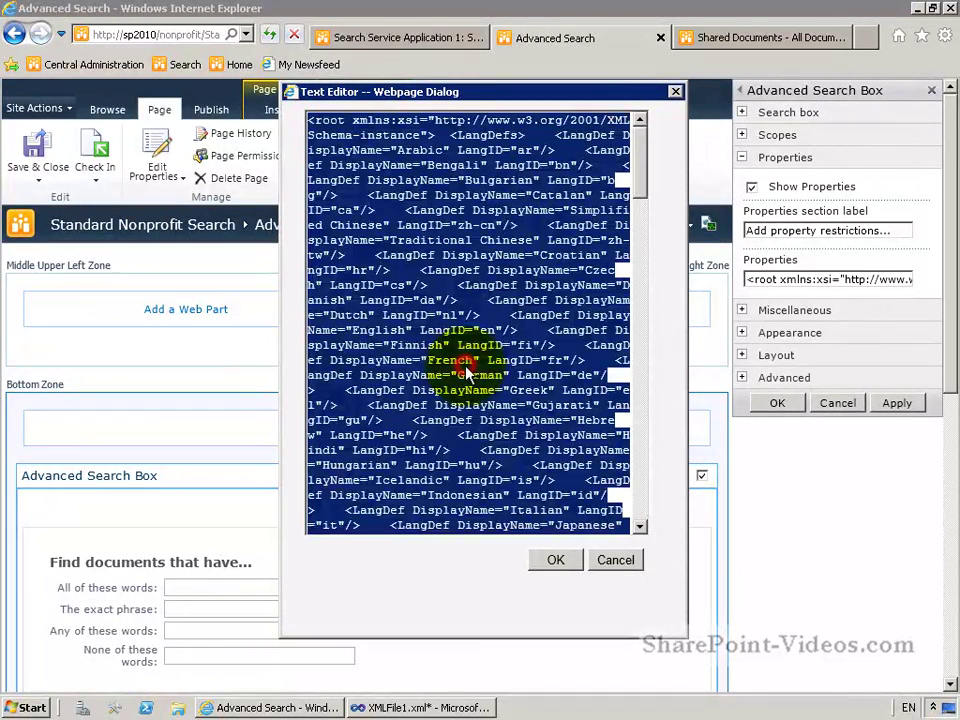
left_click(380, 707)
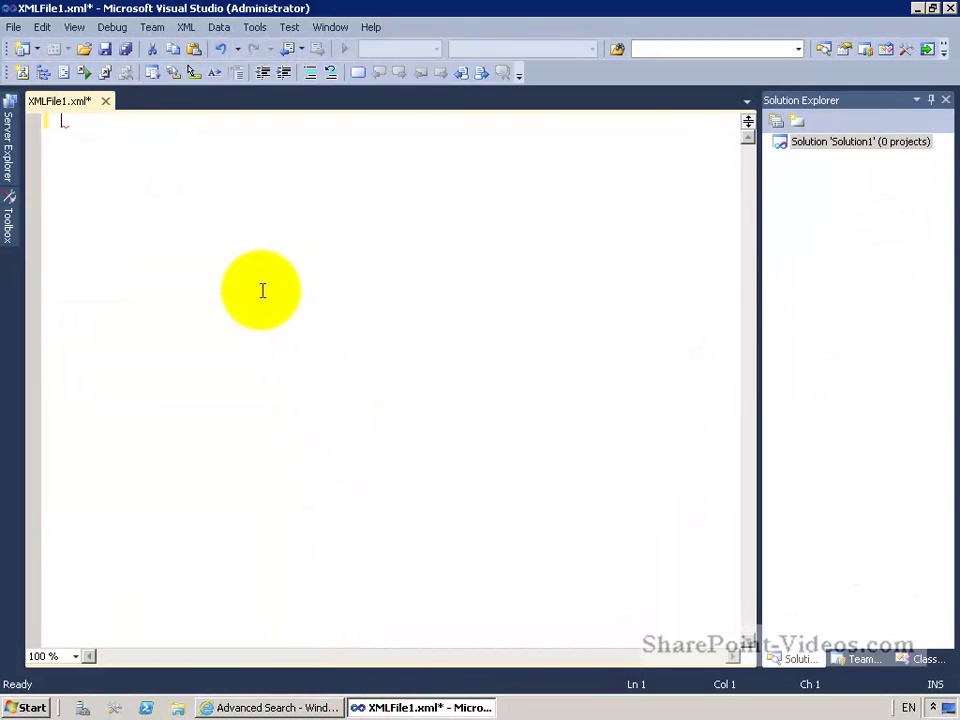
Step: Paste the properties XML into XMLFile1.xml and scroll down to the PropertyDefs section
key("ctrl+v")
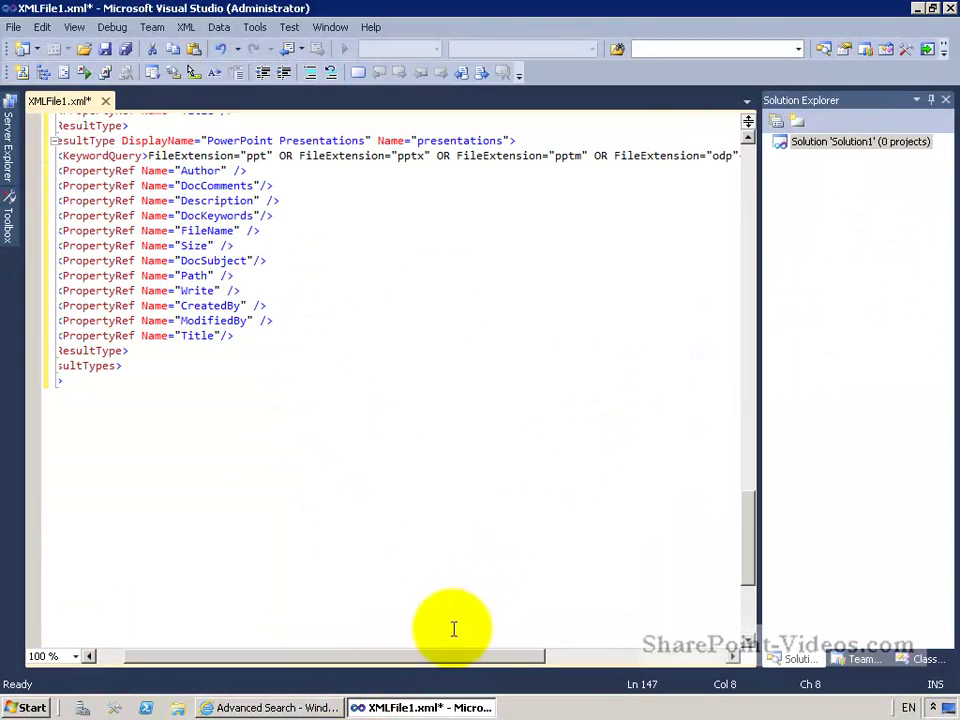
left_click_drag(445, 660, 381, 660)
left_click_drag(748, 527, 750, 188)
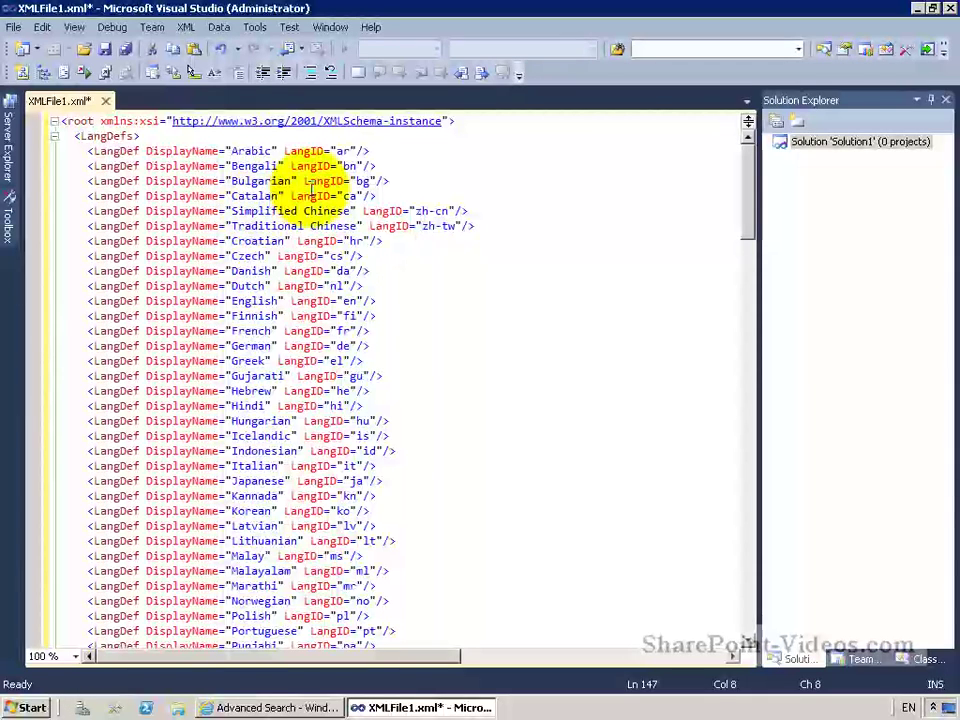
left_click_drag(181, 153, 242, 302)
left_click(247, 300)
left_click_drag(174, 153, 257, 152)
left_click(333, 152)
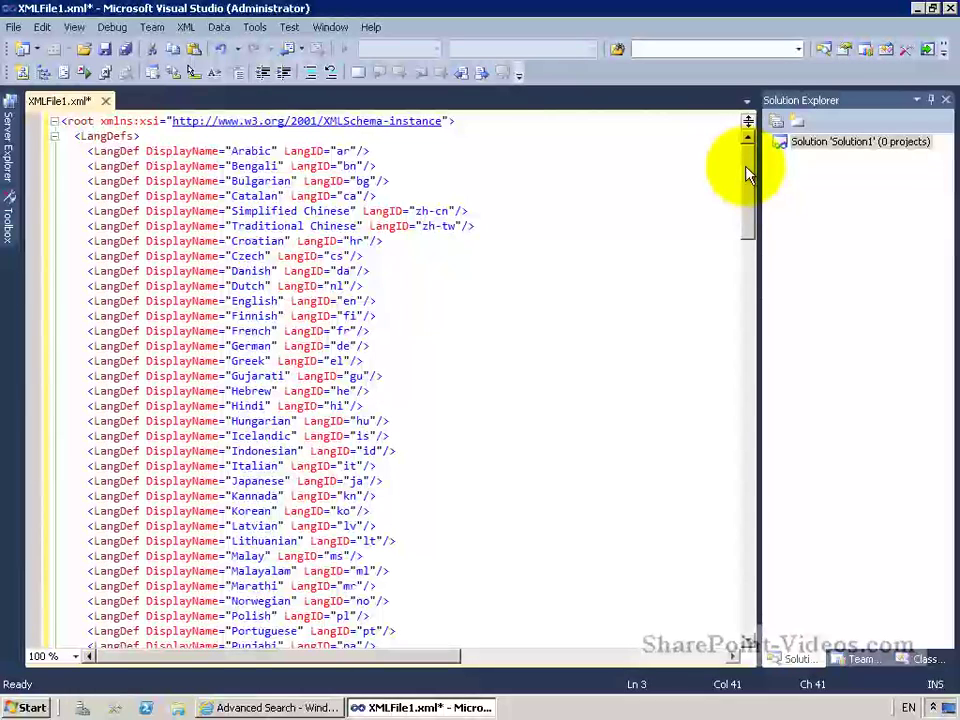
left_click_drag(748, 130, 739, 320)
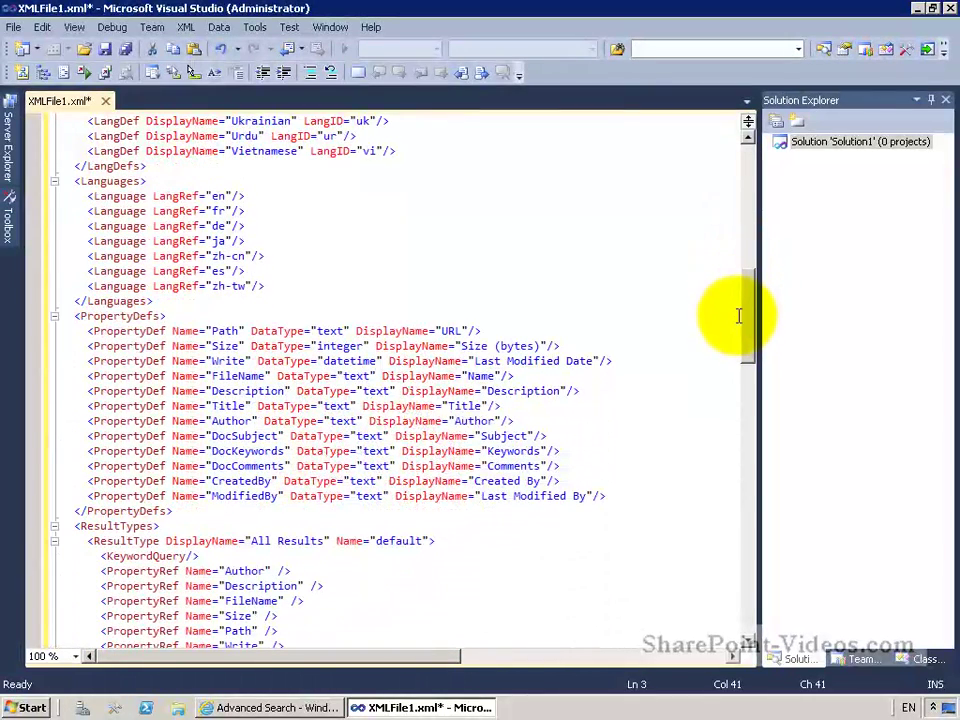
left_click(208, 330)
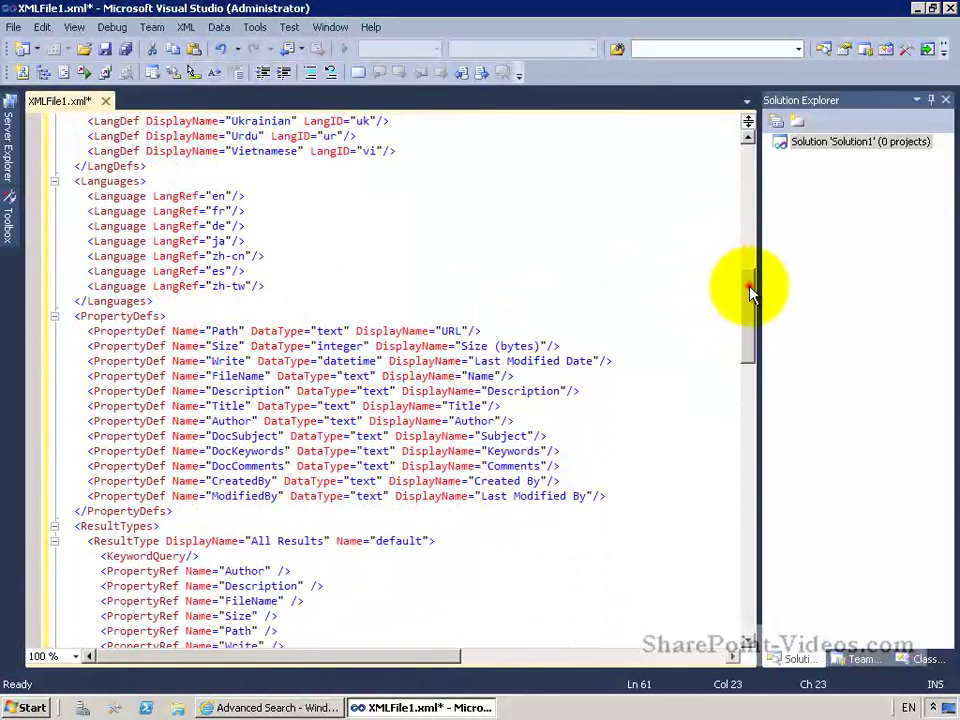
scroll(749, 292, "down", 1)
scroll(600, 293, "down", 1)
left_click(263, 285)
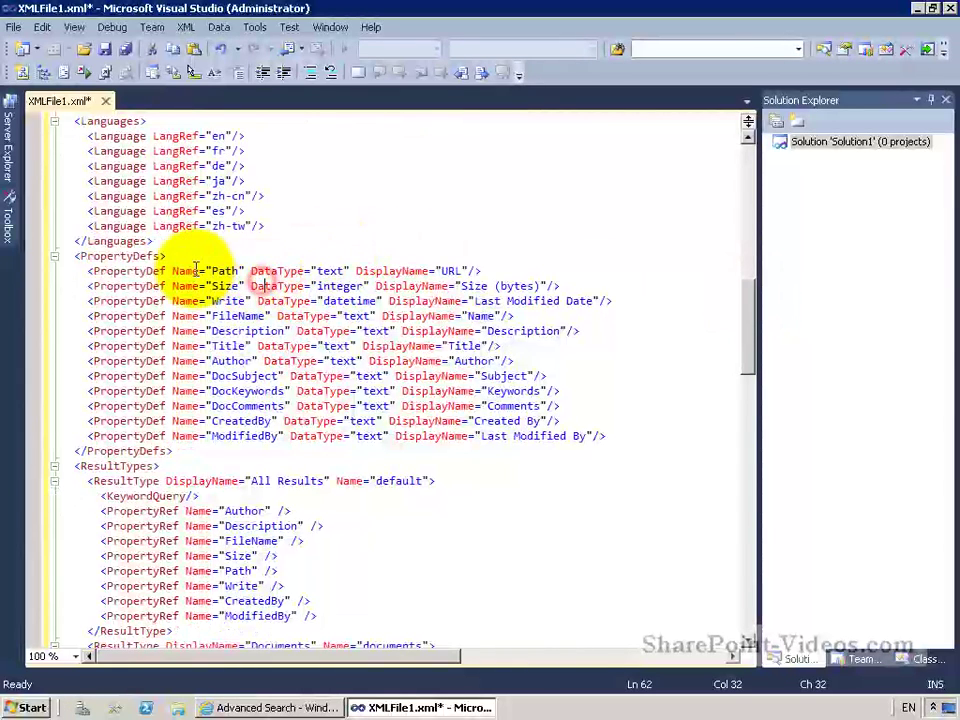
left_click_drag(212, 270, 239, 267)
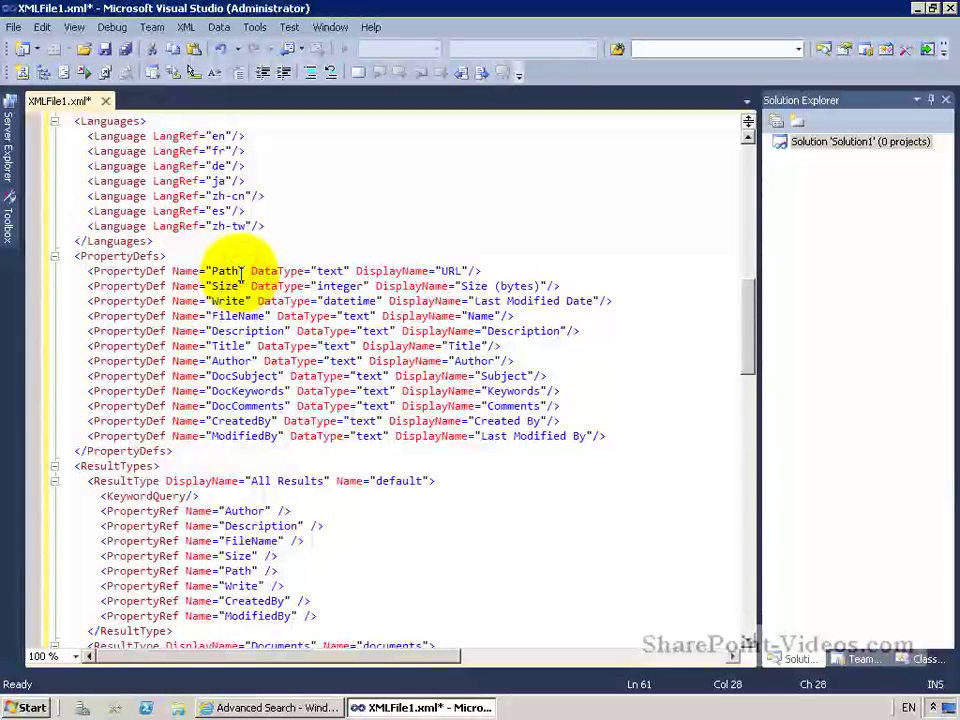
key("Left")
double_click(445, 271)
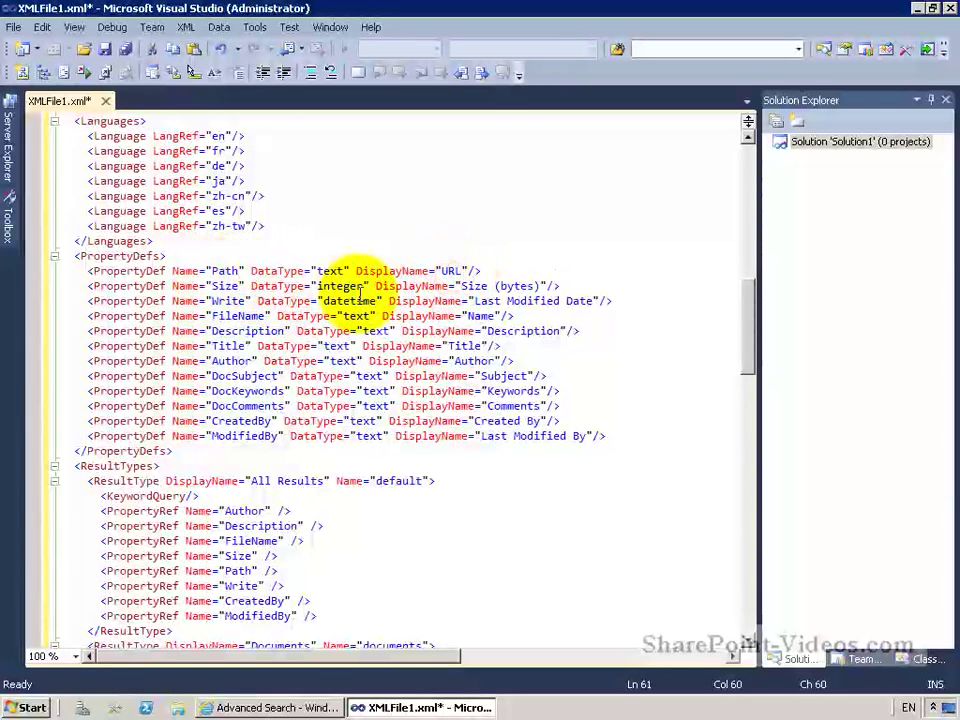
left_click(459, 270)
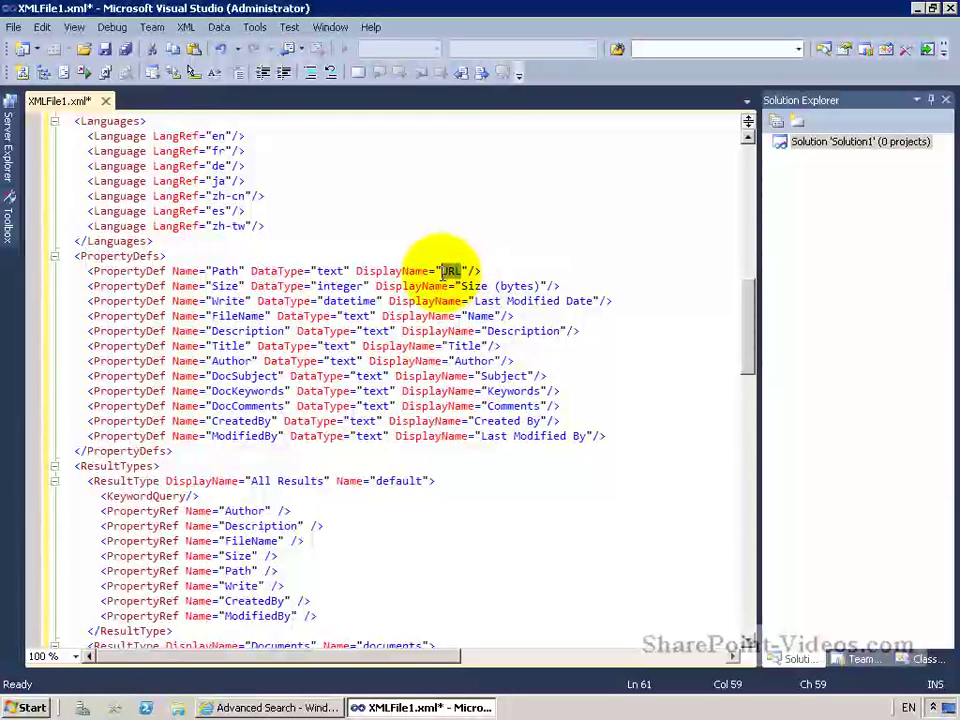
left_click(222, 270)
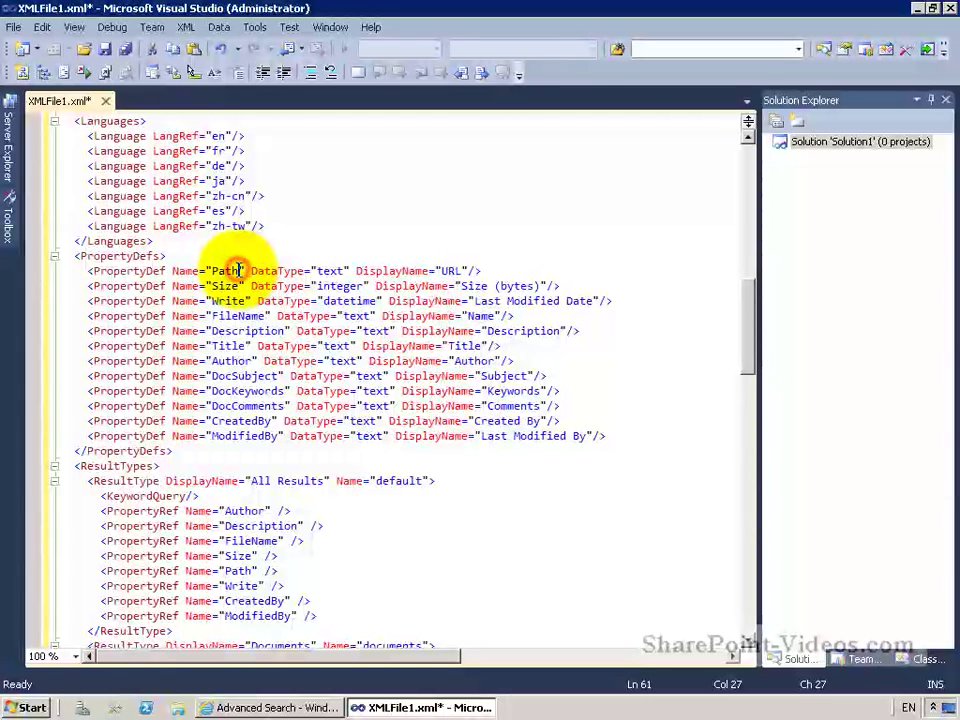
key("Right")
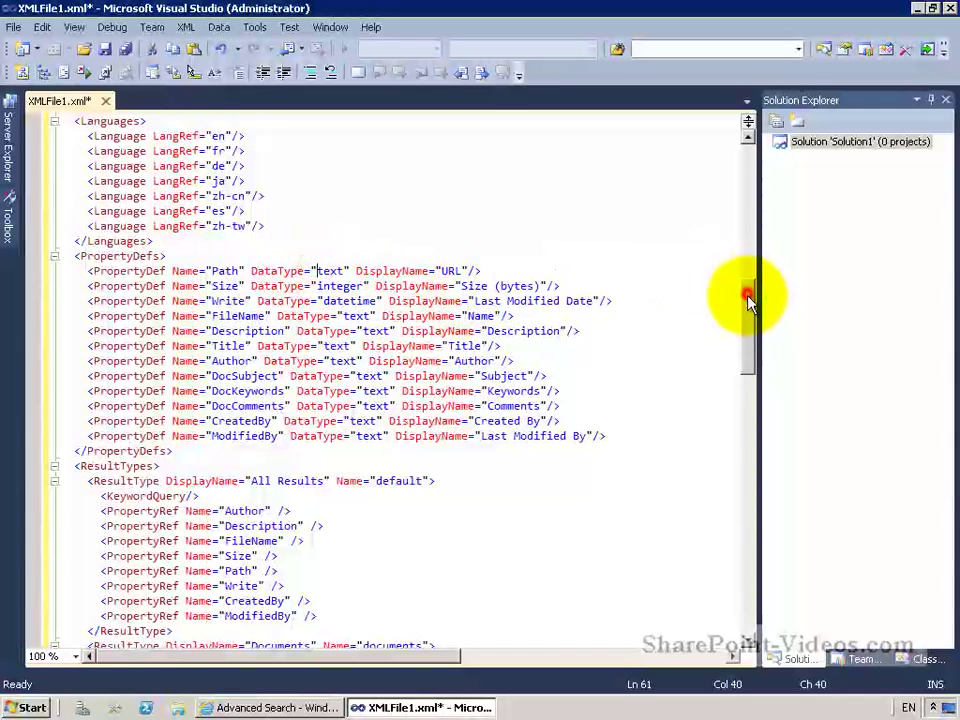
left_click_drag(746, 300, 750, 303)
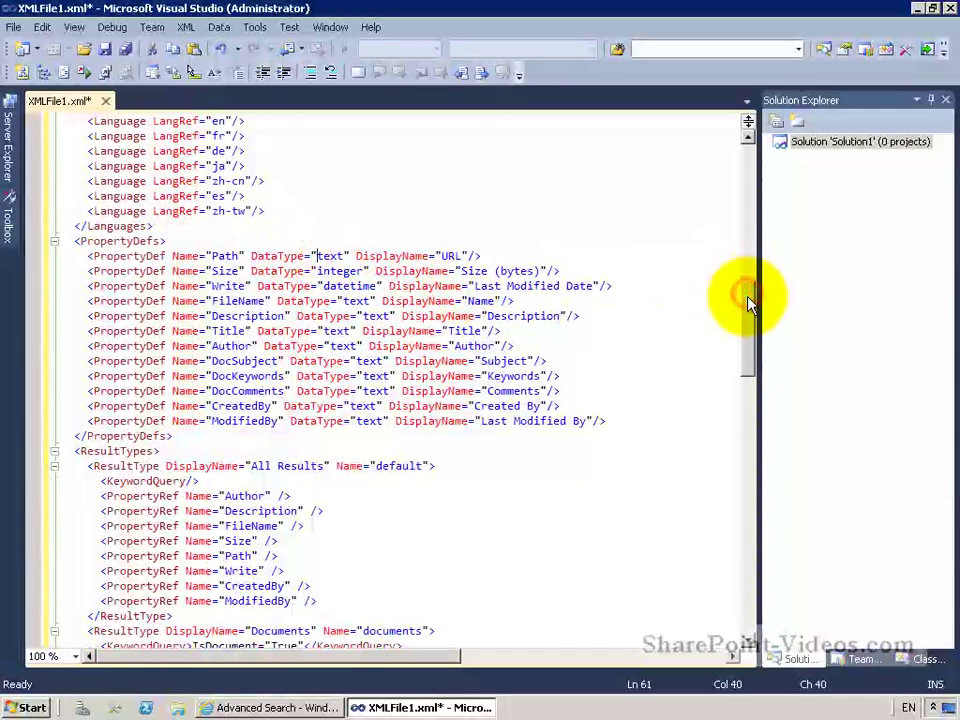
left_click(344, 257)
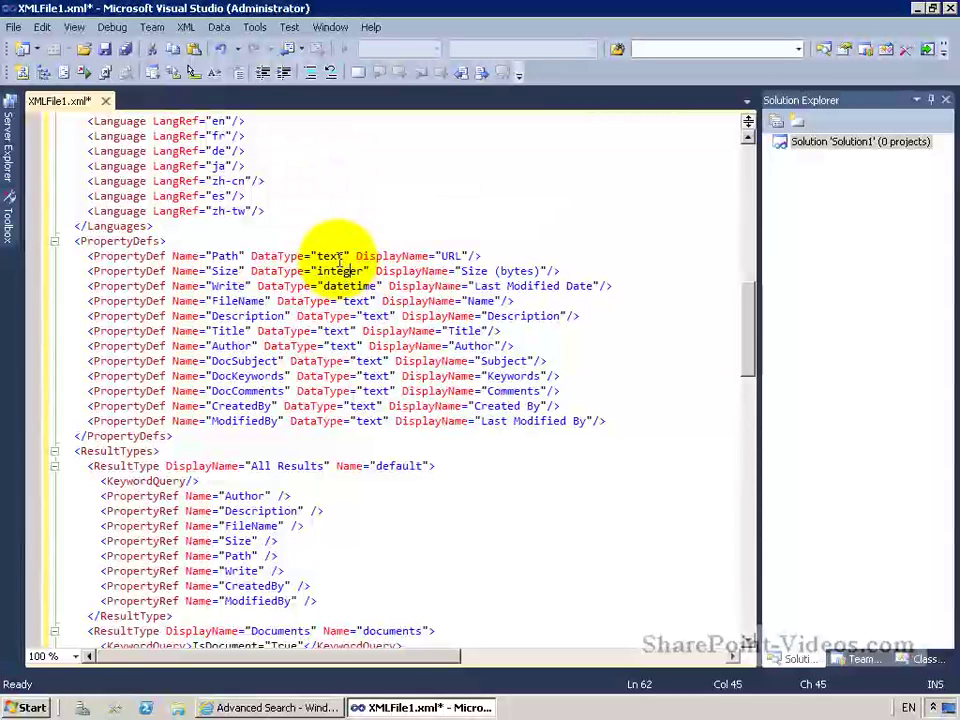
left_click(341, 271)
left_click(231, 271)
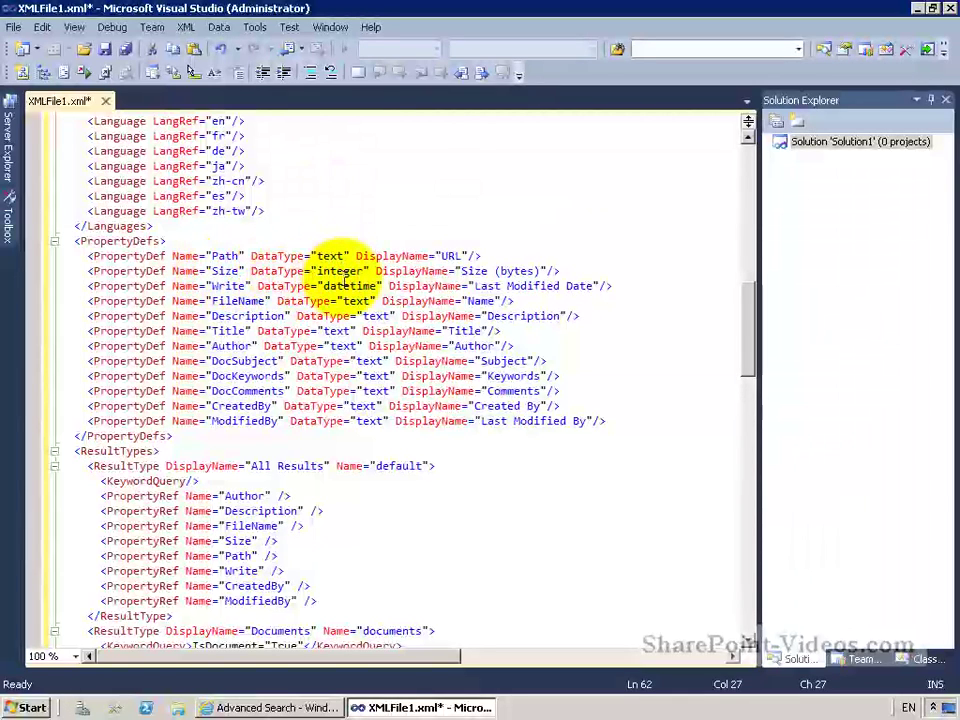
left_click(375, 301)
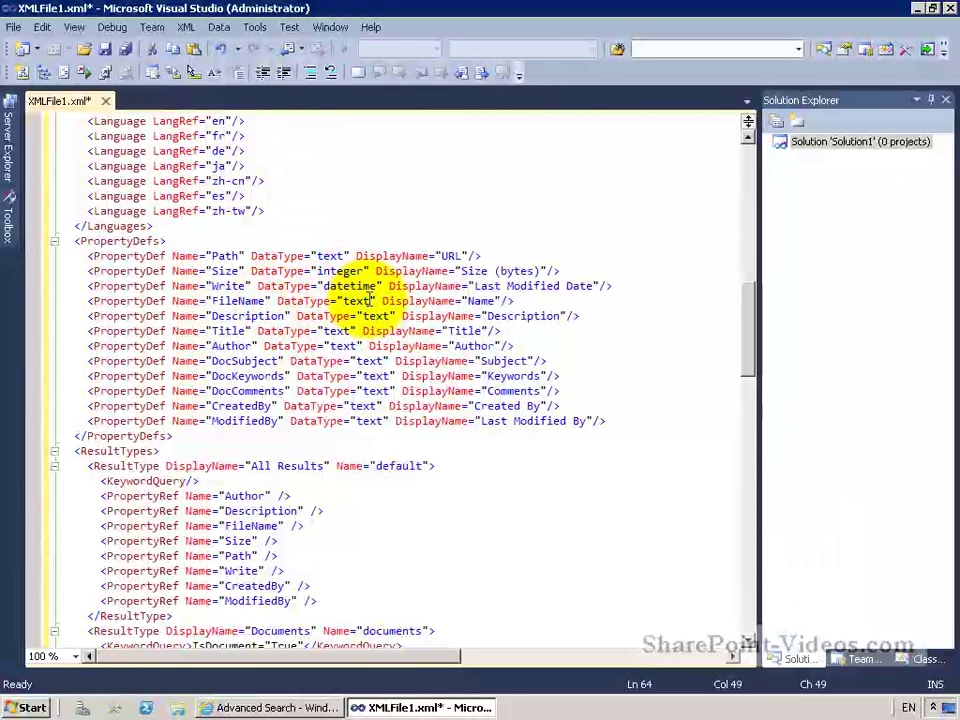
left_click(269, 302)
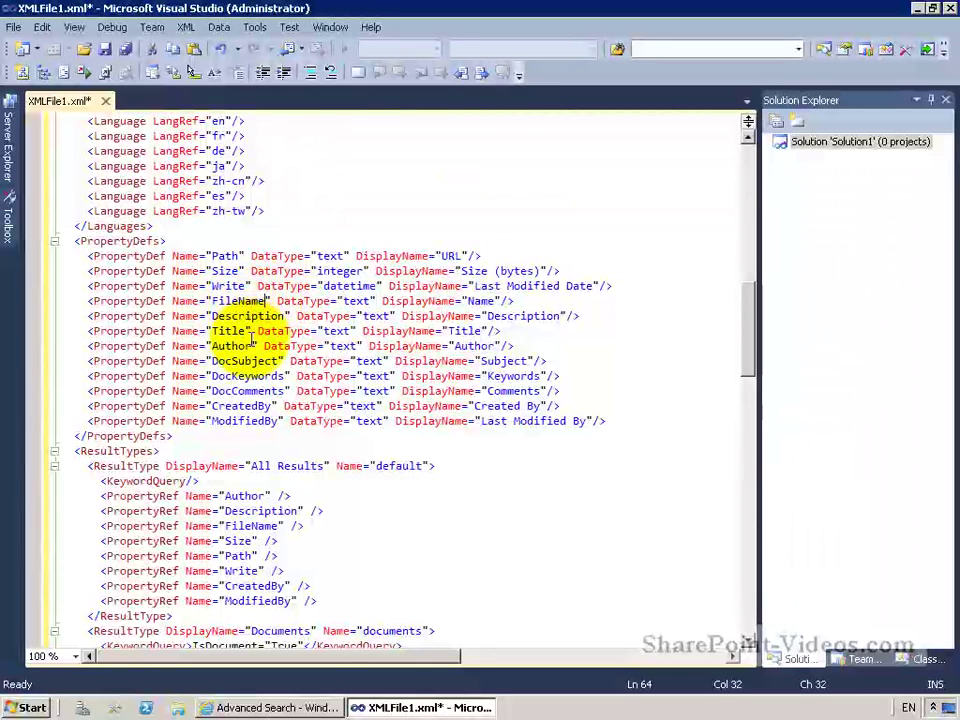
left_click_drag(251, 346, 211, 346)
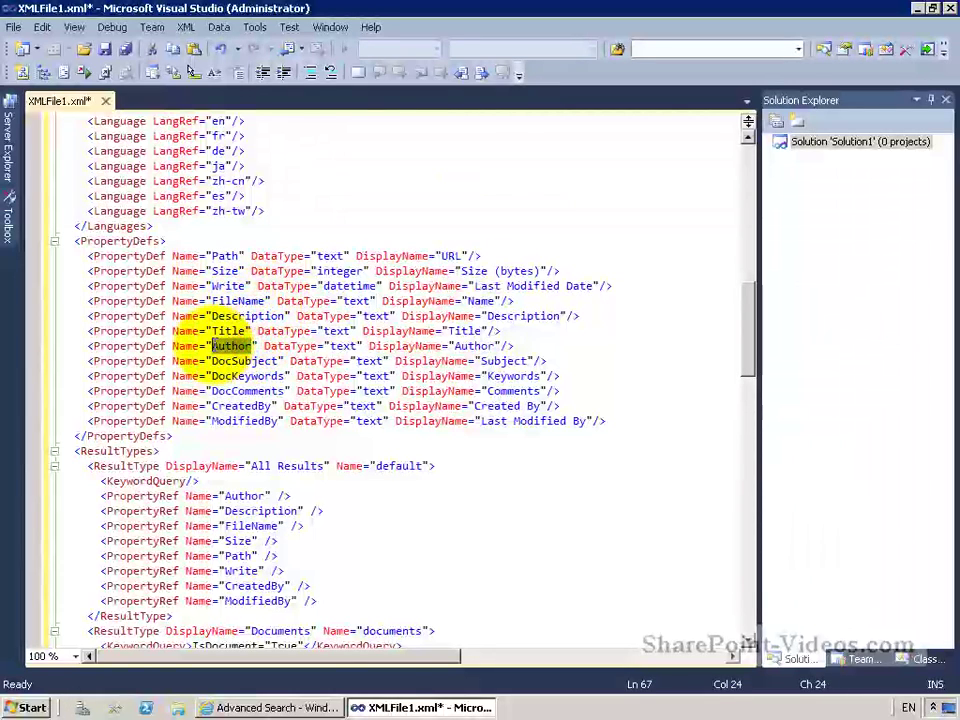
left_click(336, 346)
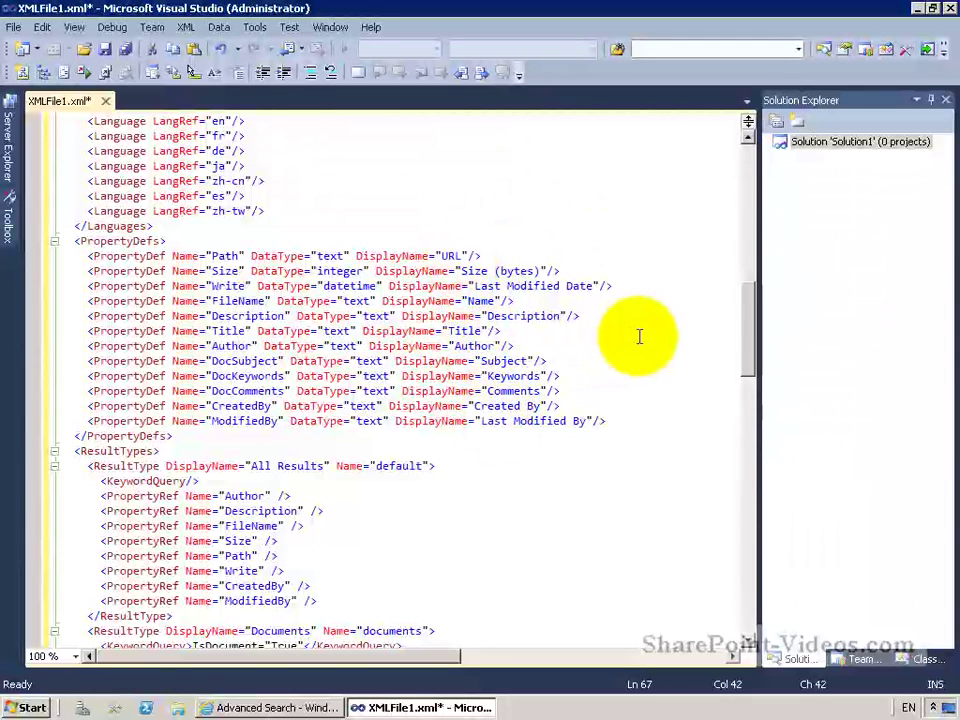
left_click_drag(750, 323, 746, 362)
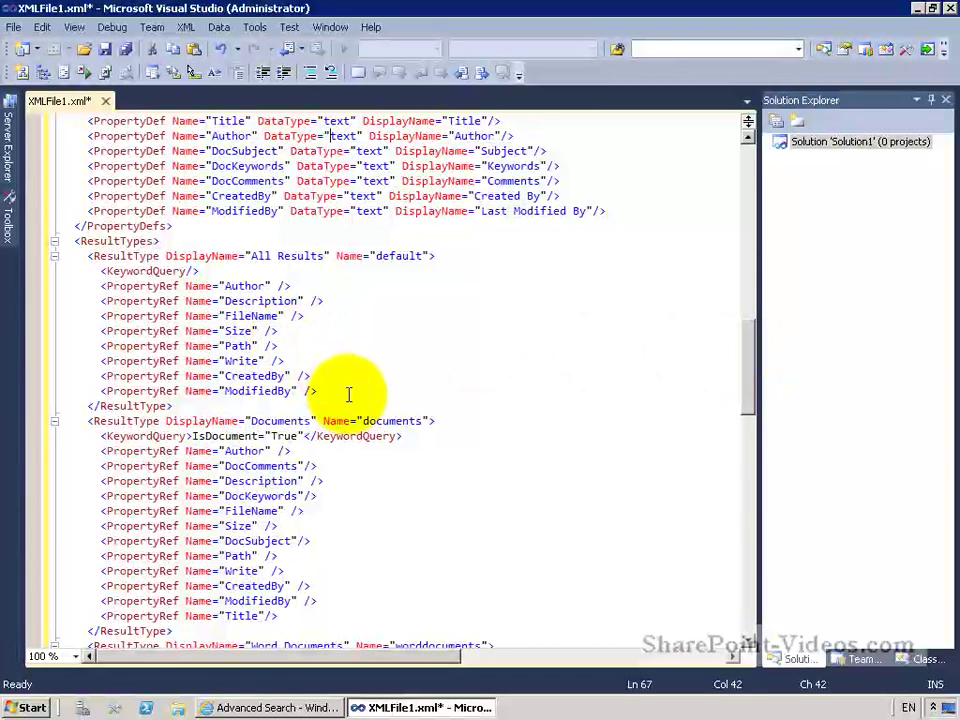
Step: Scroll past the Documents result type and select the Word Documents ResultType block
left_click(262, 421)
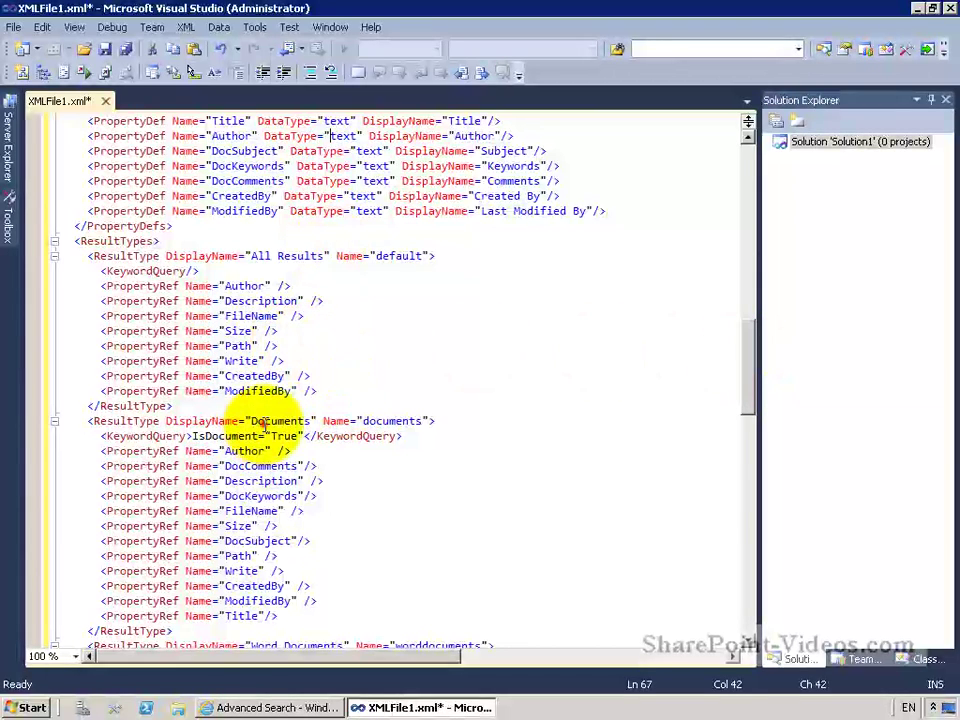
left_click_drag(746, 386, 729, 420)
left_click_drag(278, 422, 60, 224)
left_click(352, 360)
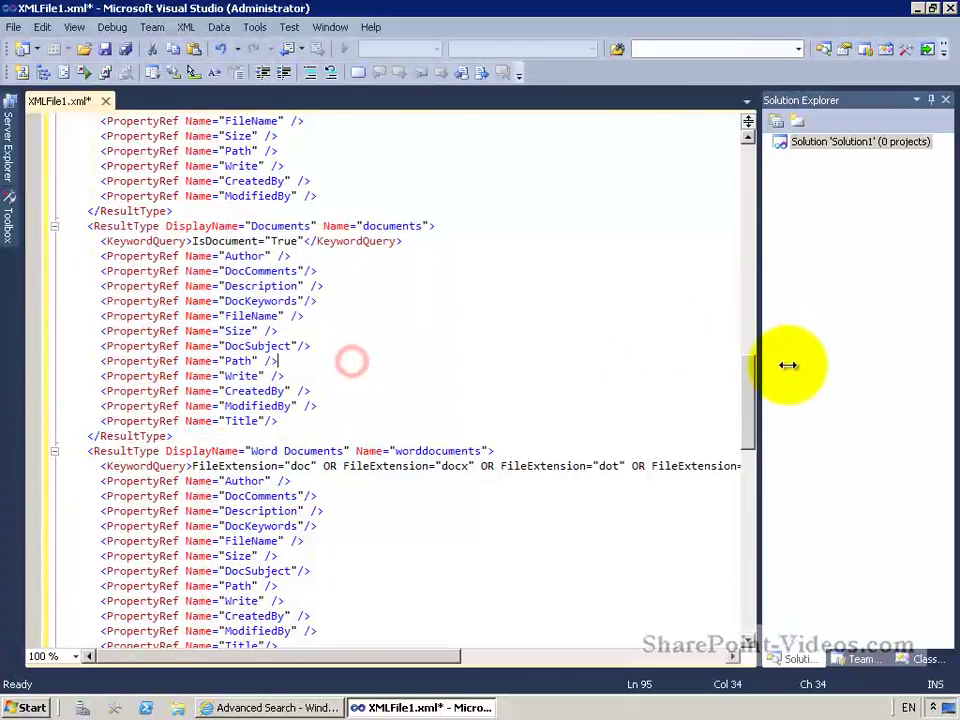
left_click_drag(754, 396, 754, 429)
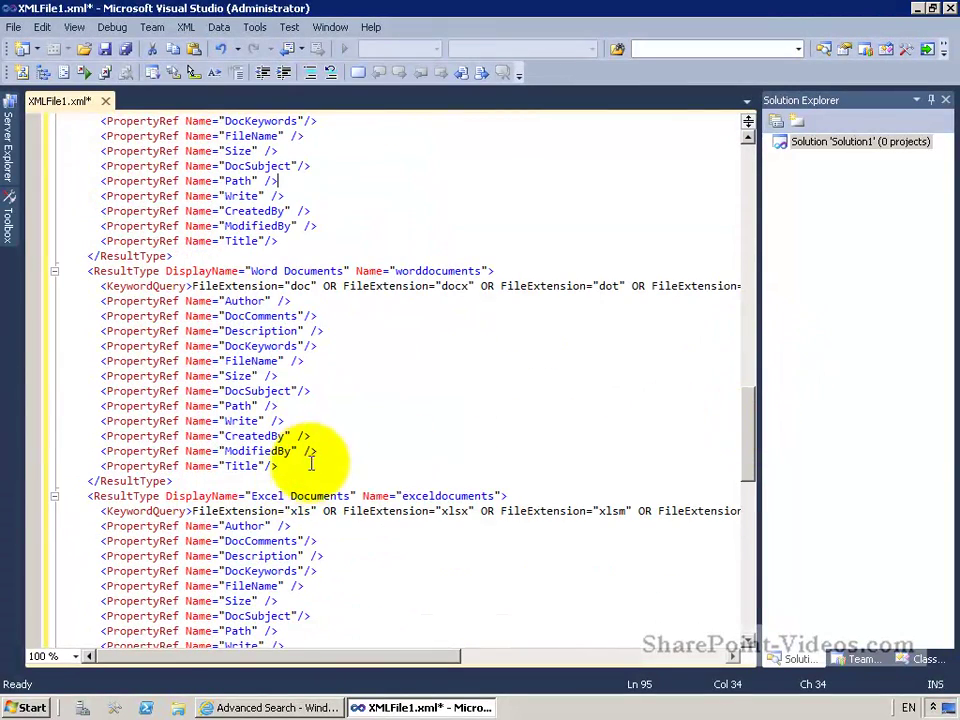
left_click_drag(300, 481, 219, 346)
left_click(62, 278)
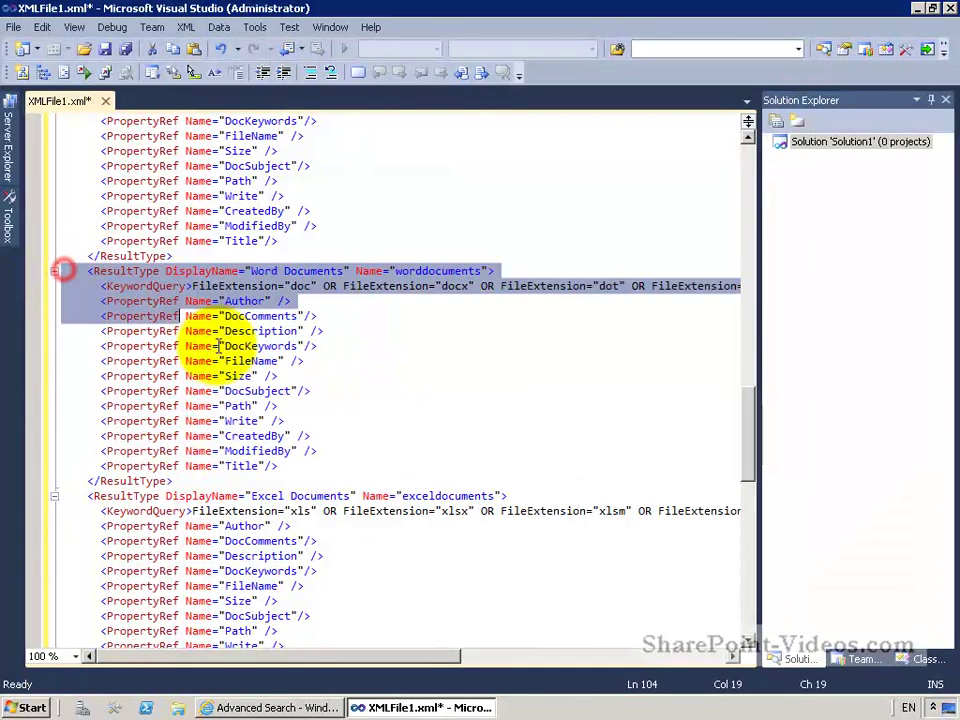
Step: Inspect the Word Documents block's display name, Author reference and doc, docx, dot extensions
left_click_drag(245, 474, 216, 478)
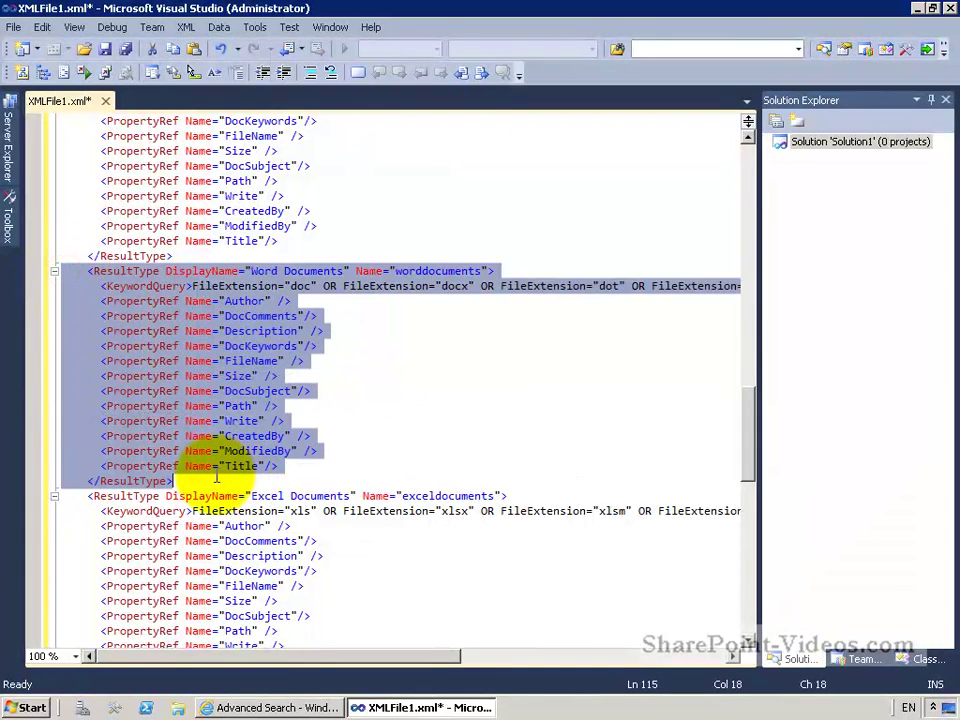
left_click(451, 431)
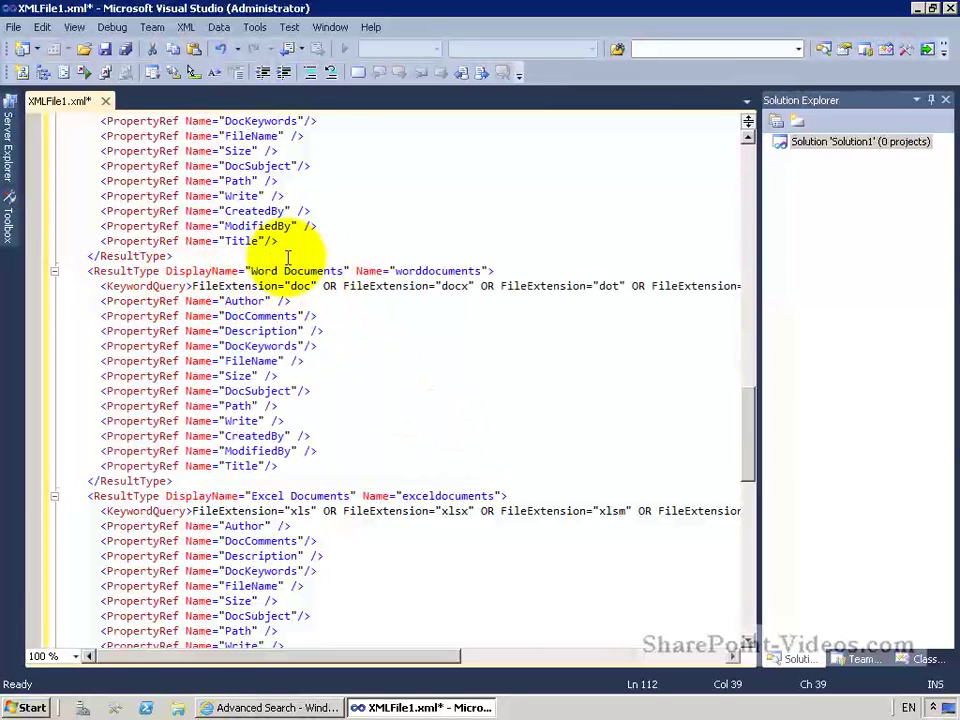
left_click(249, 270)
left_click_drag(250, 270, 339, 270)
left_click(296, 300)
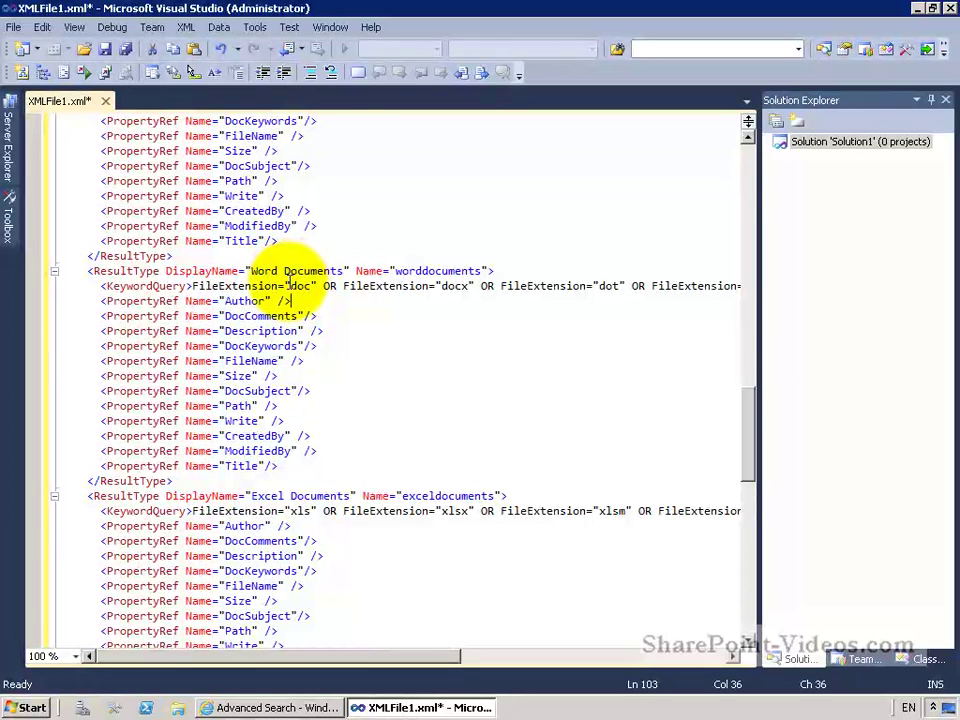
left_click_drag(310, 286, 288, 286)
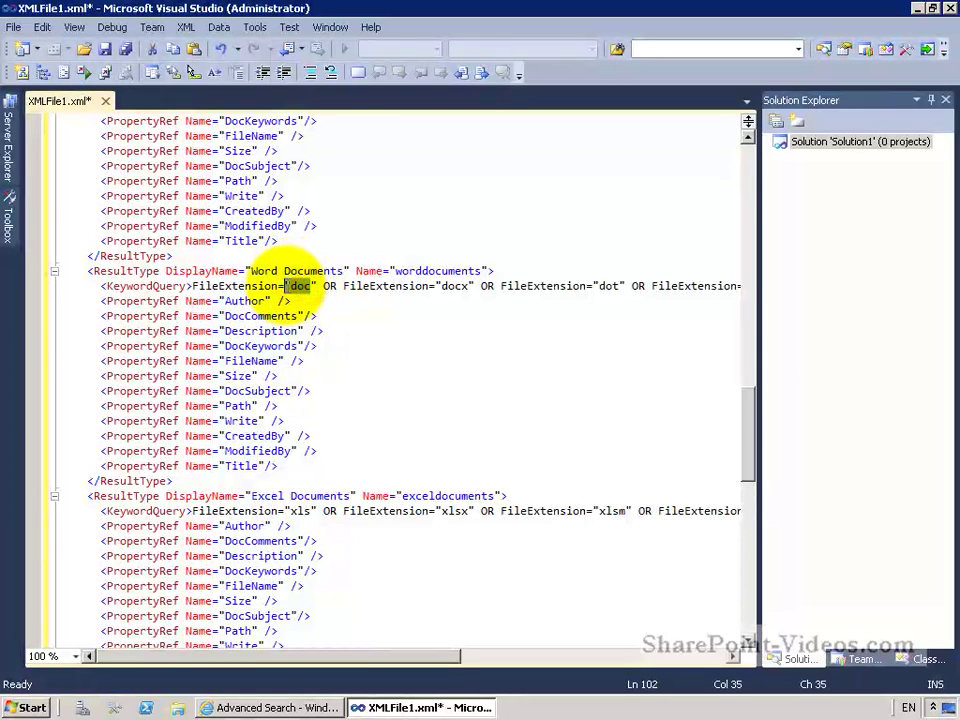
left_click(473, 287)
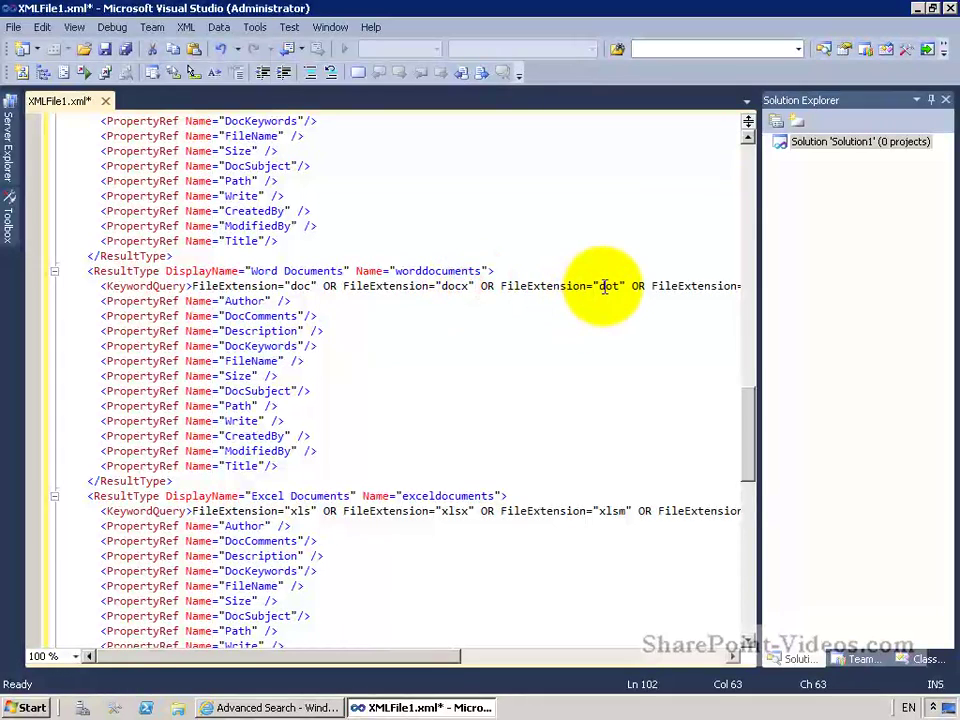
left_click_drag(601, 286, 619, 286)
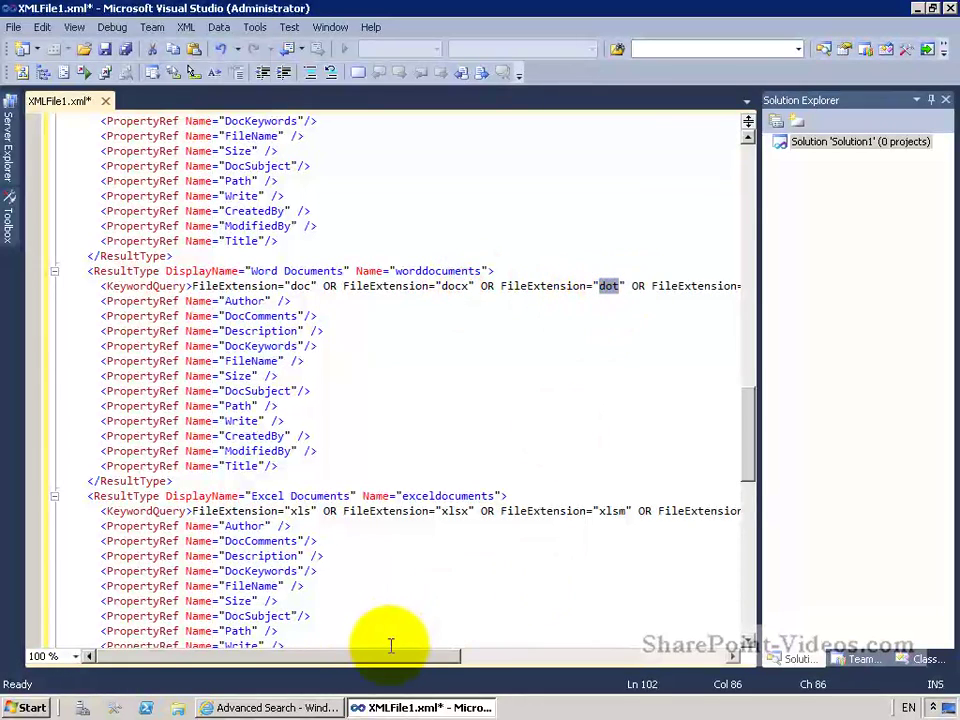
Step: Select the whole Word Documents result type and add a blank line after PowerPoint Presentations
left_click_drag(388, 655, 317, 658)
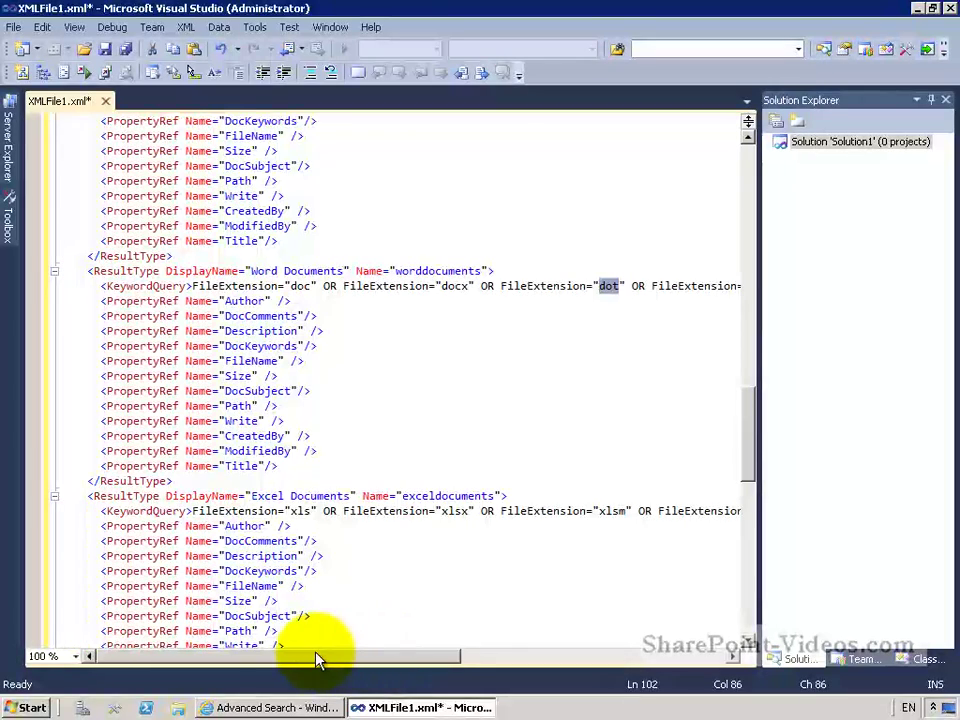
left_click(324, 461)
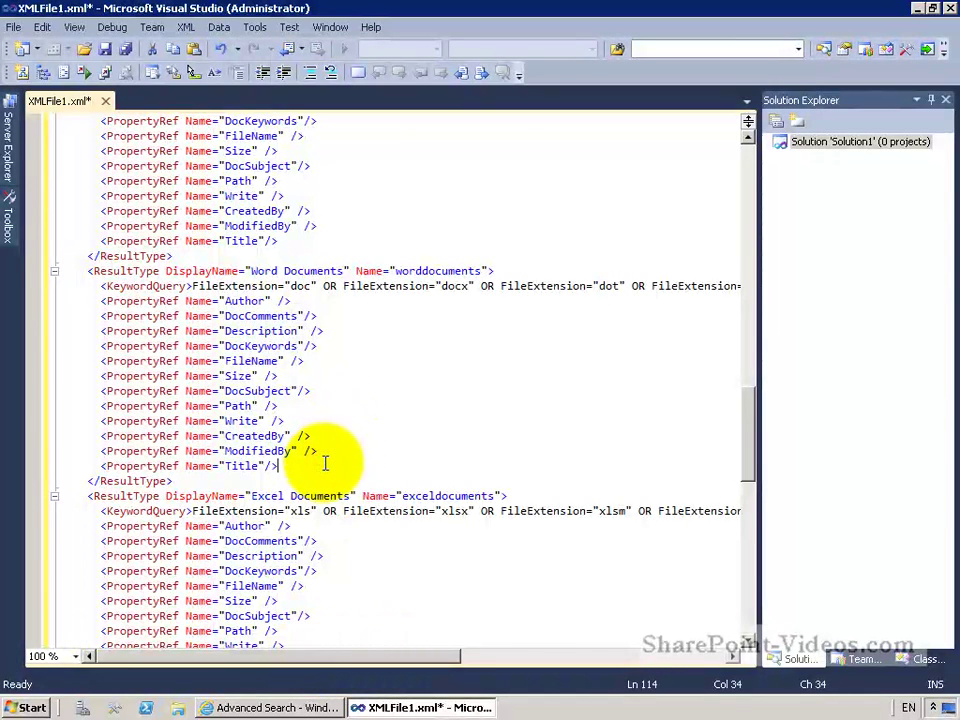
left_click_drag(324, 463, 62, 264)
key("ctrl+c")
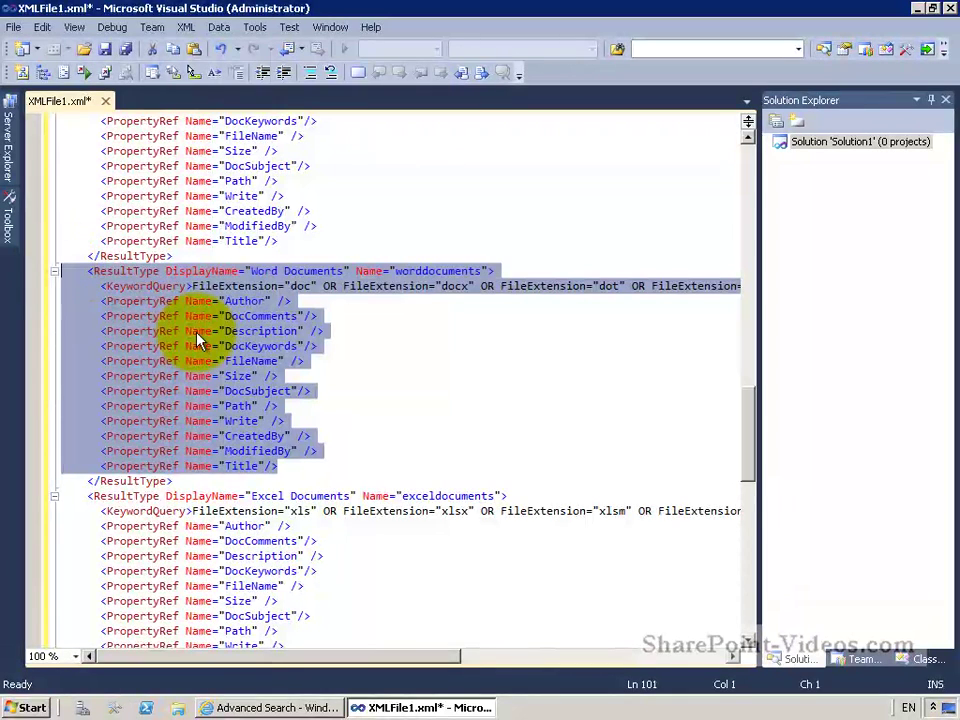
left_click_drag(752, 403, 748, 497)
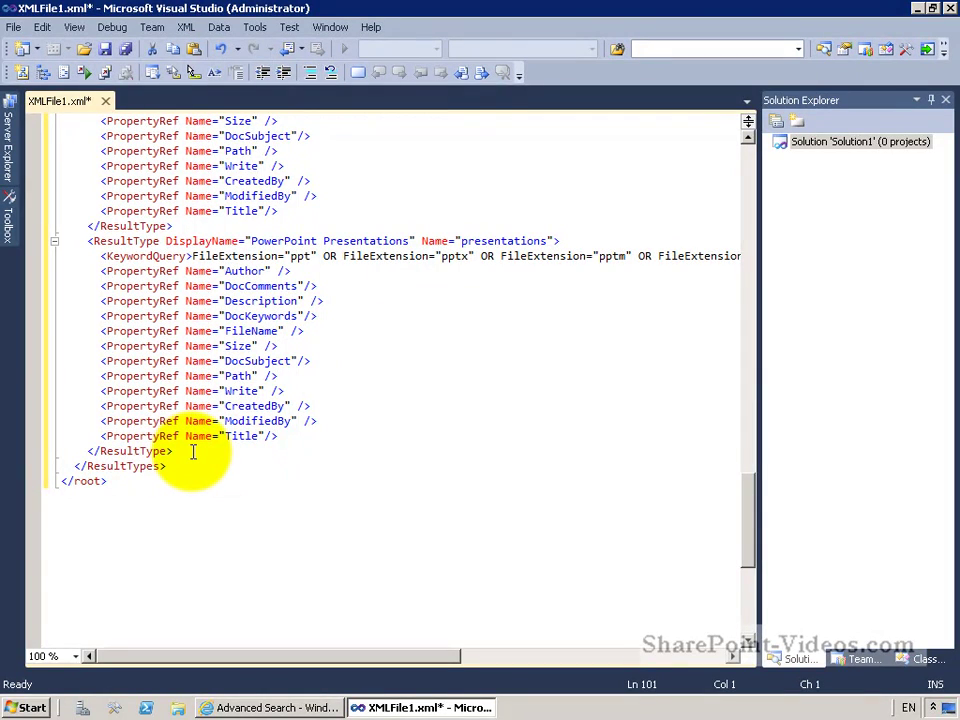
key("Return")
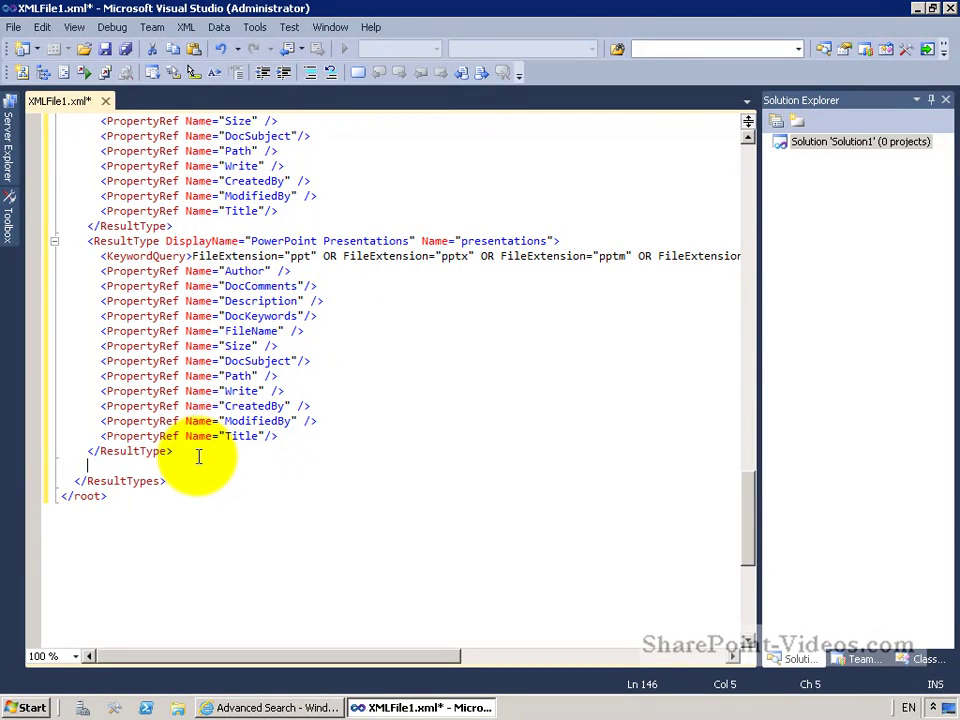
Step: Paste the Word Documents copy and rename it to display name PDF, internal name pdfs
key("ctrl+v")
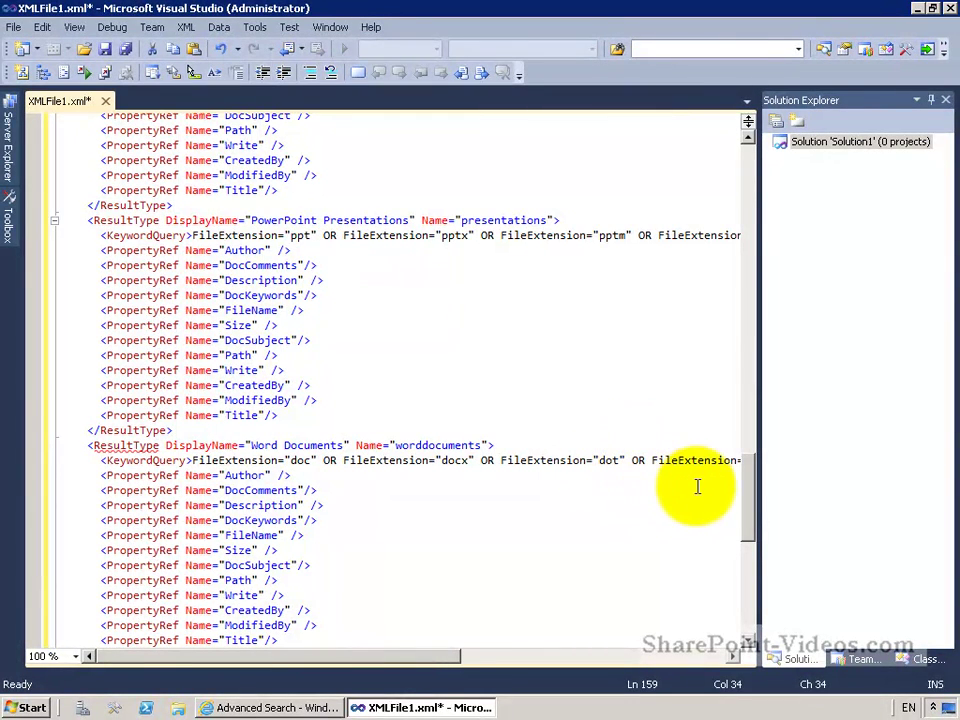
left_click(755, 494)
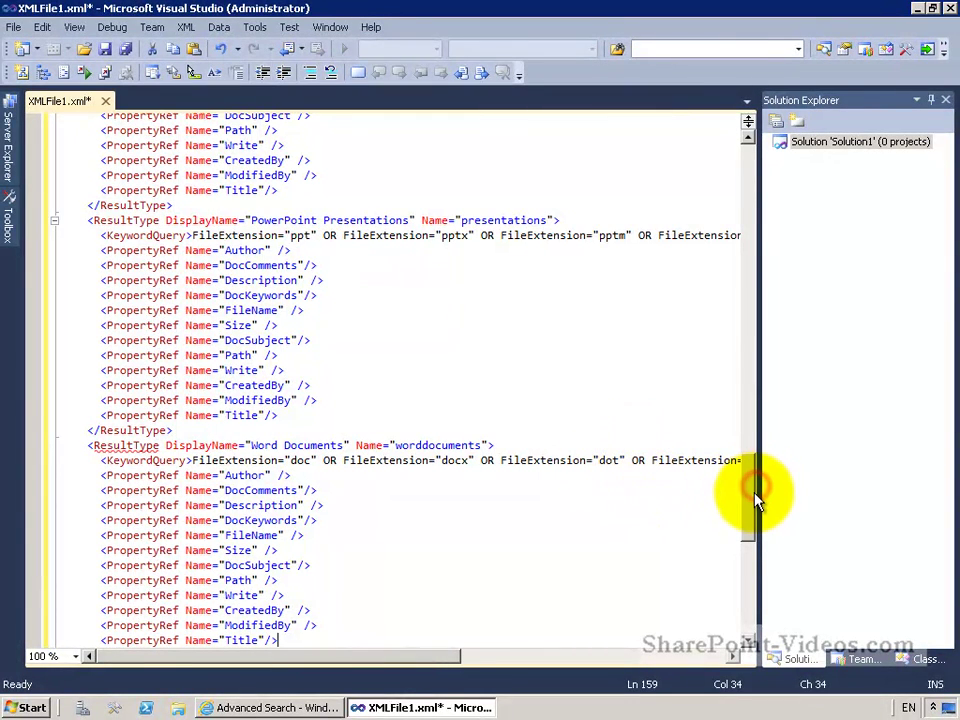
left_click_drag(755, 494, 754, 499)
left_click(343, 391)
left_click_drag(343, 391, 250, 391)
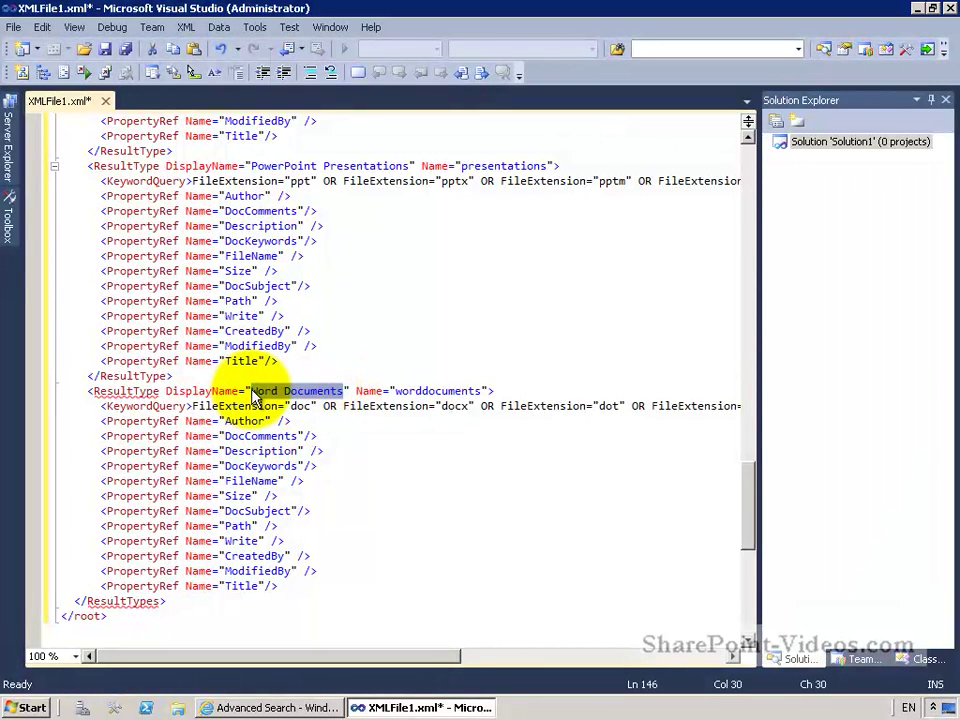
type("PDF")
left_click(323, 391)
left_click_drag(323, 390, 357, 391)
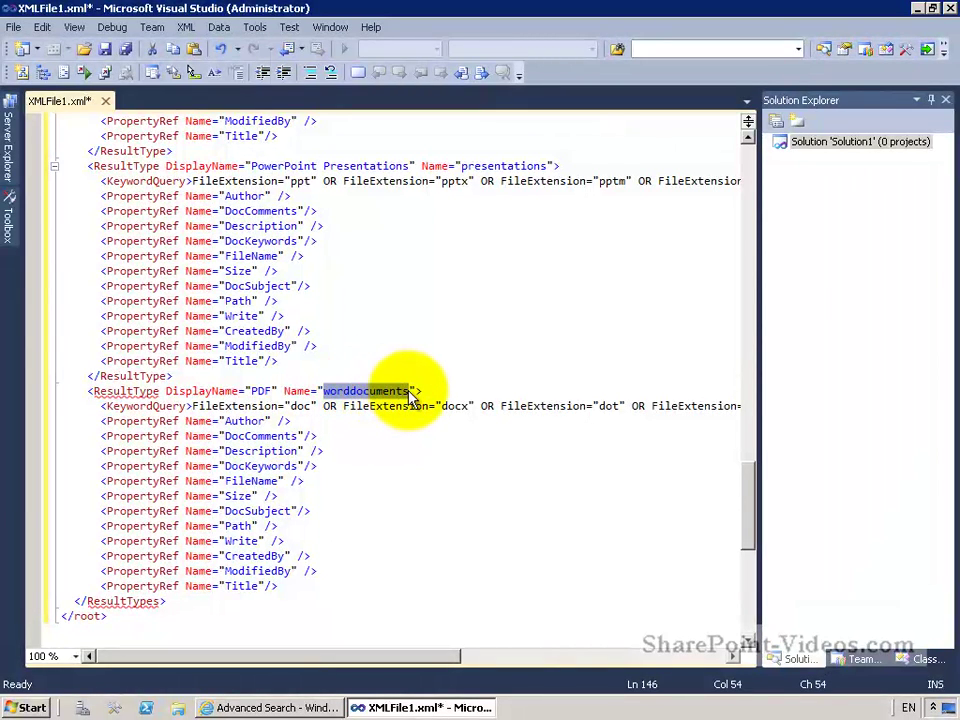
type("pdfs")
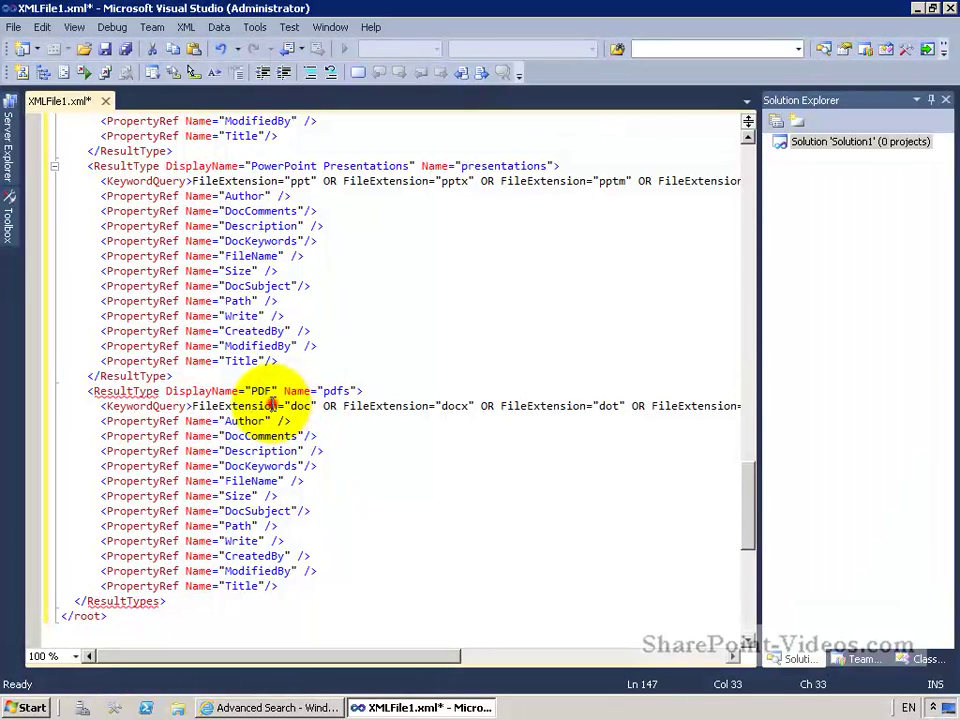
Step: Change the query's extension from doc to pdf and delete the remaining FileExtension clauses
left_click(290, 406)
left_click_drag(290, 406, 313, 406)
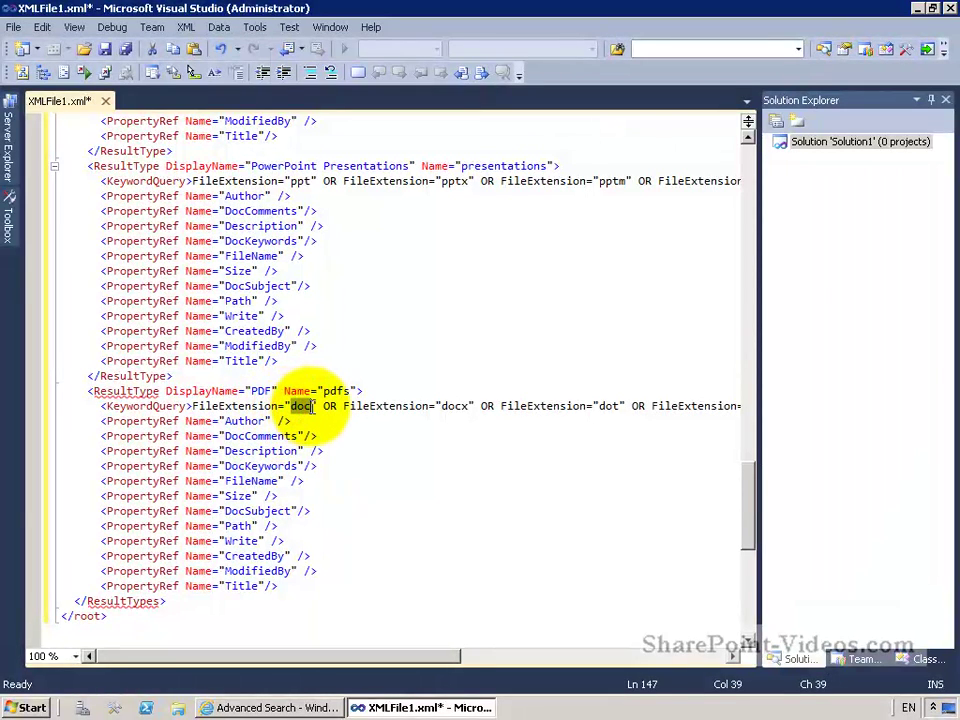
type("pdf")
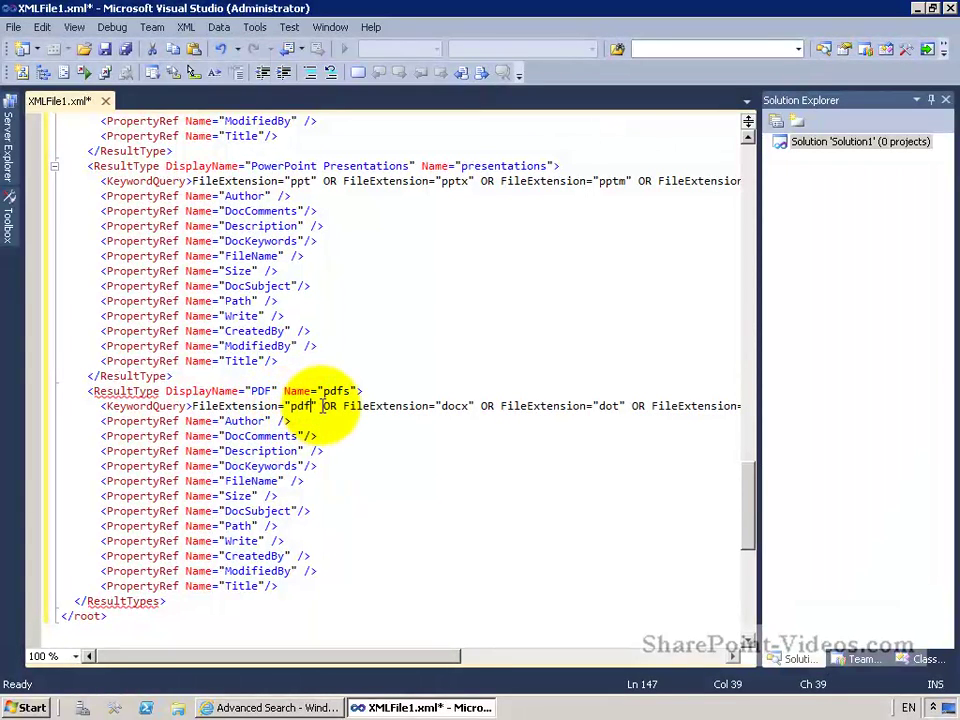
left_click_drag(322, 406, 691, 403)
key("Delete")
left_click_drag(444, 407, 262, 406)
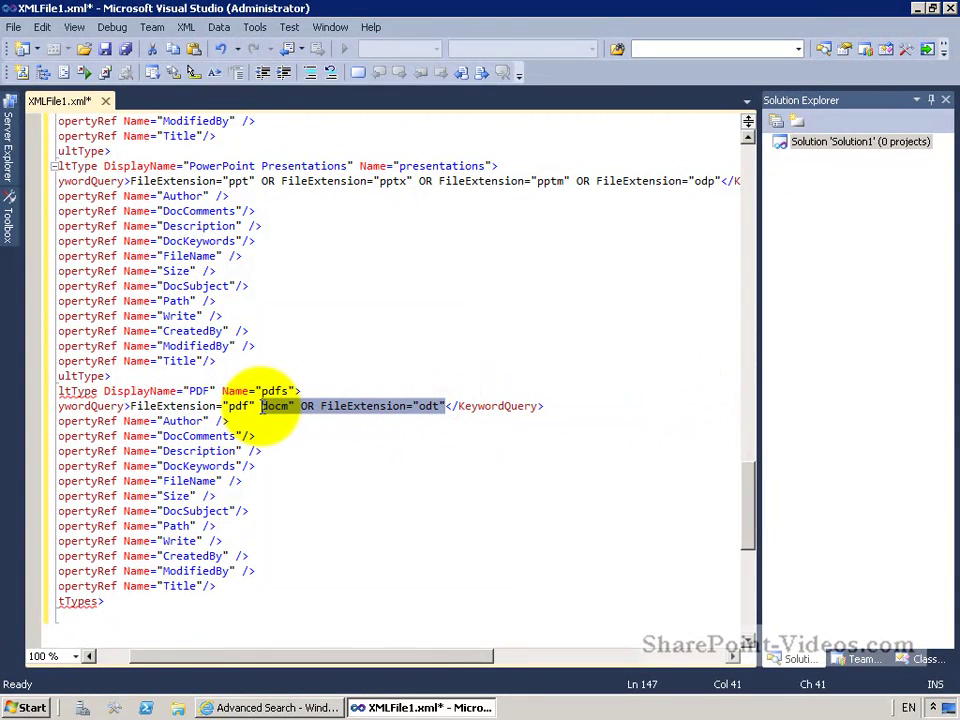
key("Delete")
left_click_drag(300, 660, 236, 660)
left_click(250, 421)
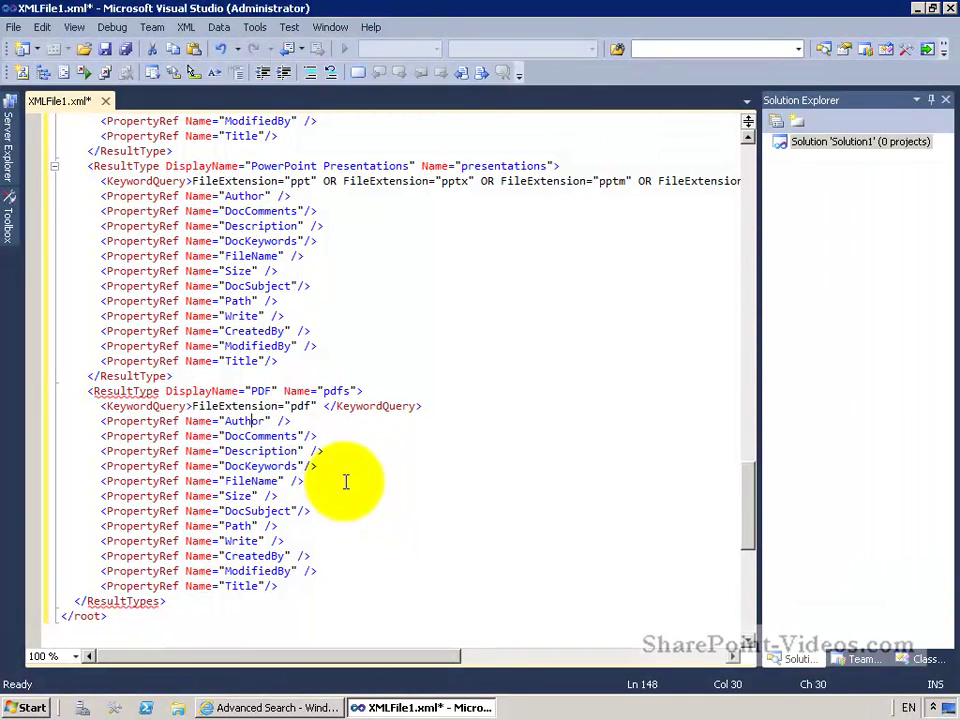
left_click_drag(746, 497, 745, 344)
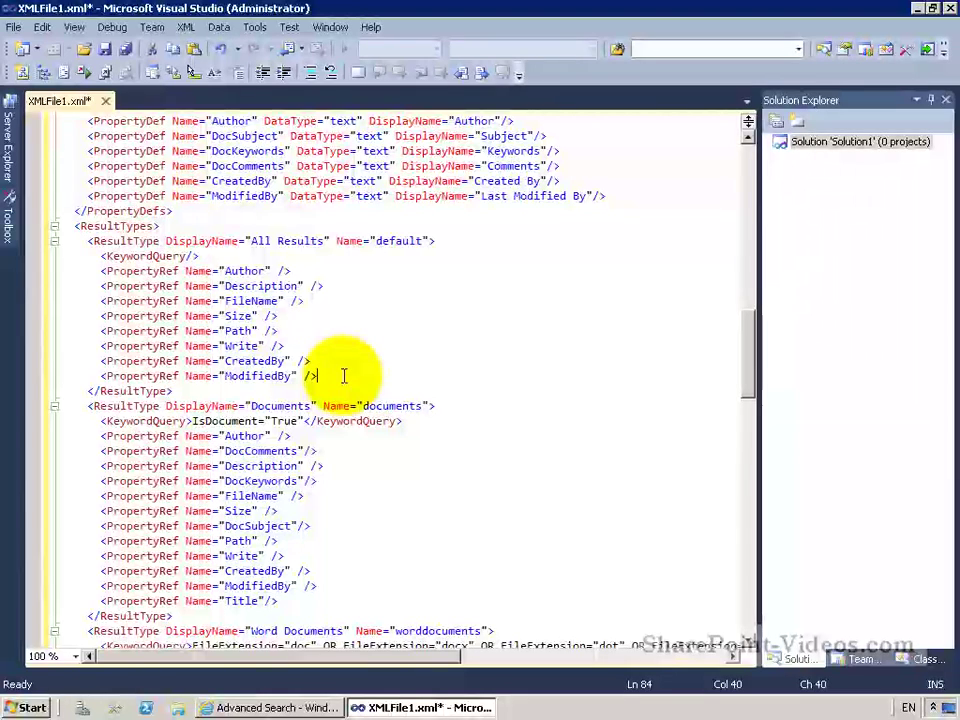
Step: Cancel SharePoint's properties text editor, view Shared Documents, then return to XMLFile1.xml
left_click(279, 708)
left_click(626, 562)
left_click(739, 37)
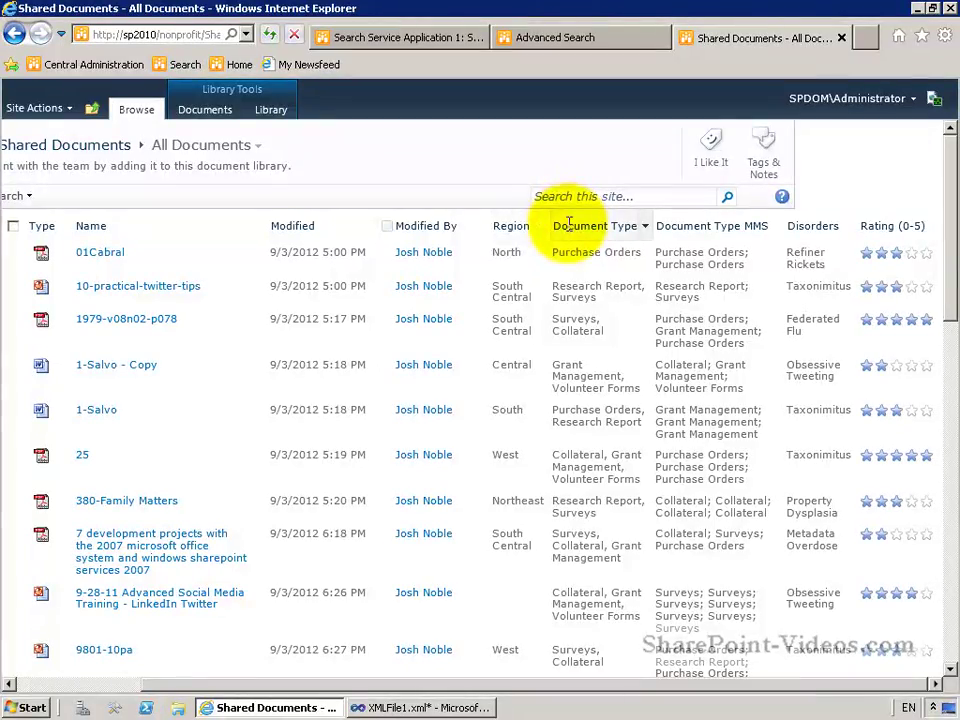
left_click(578, 44)
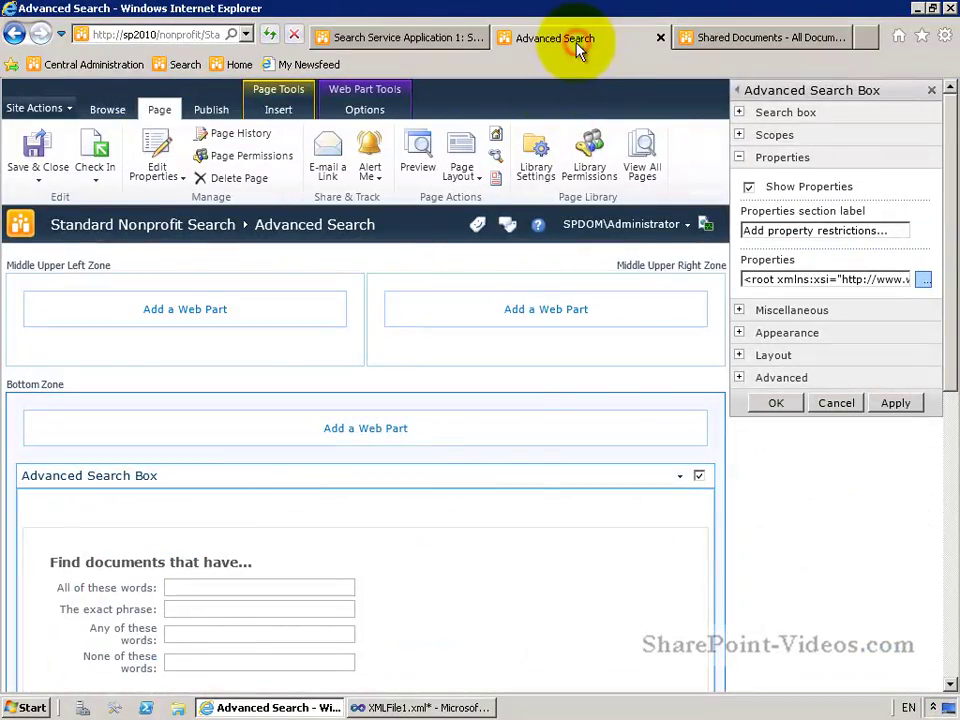
left_click(405, 700)
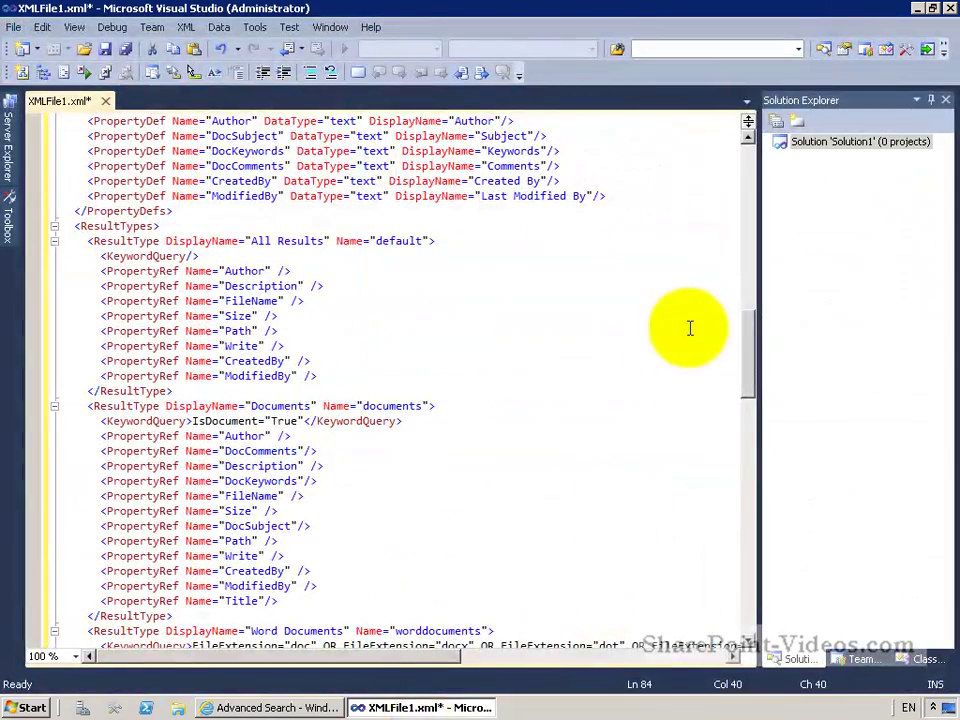
Step: Paste two copies of the ModifiedBy PropertyDef line below the original
left_click_drag(750, 338, 752, 307)
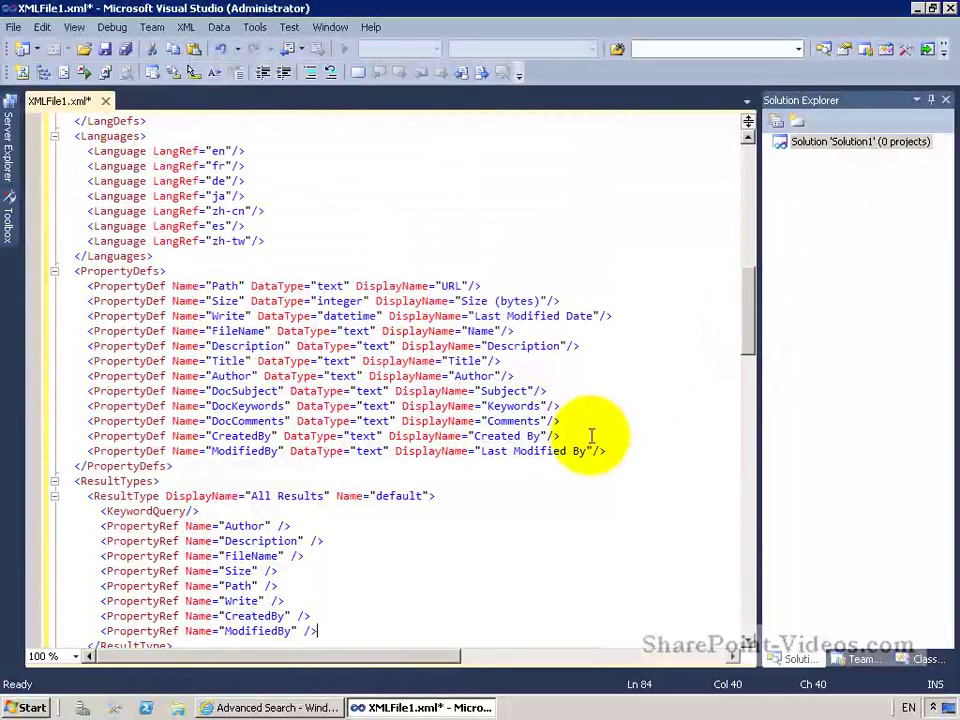
left_click_drag(612, 451, 56, 454)
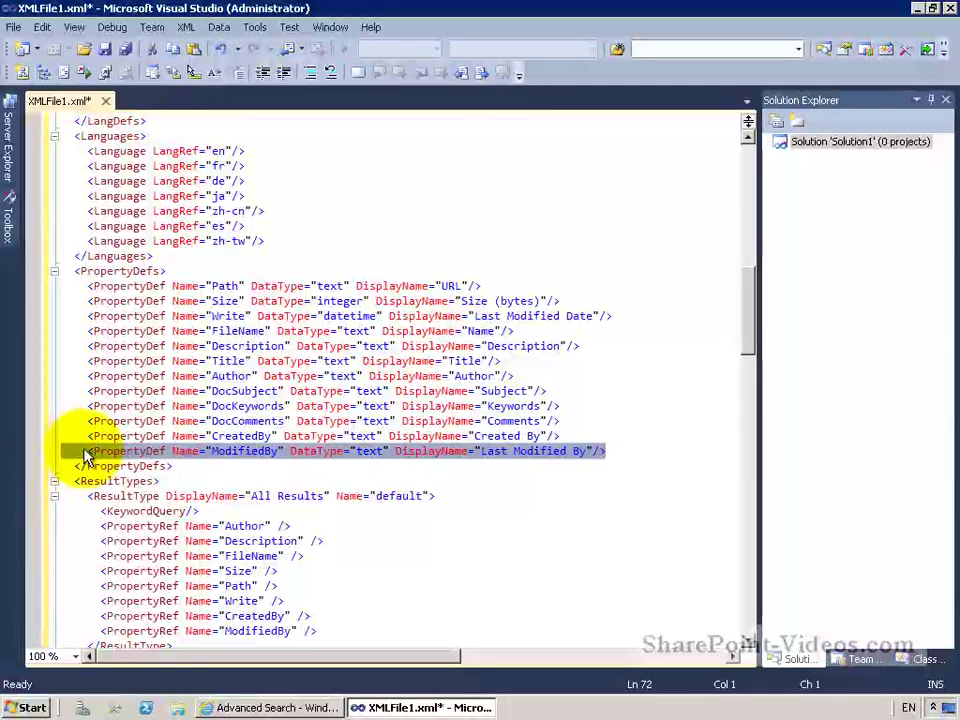
left_click_drag(357, 451, 380, 452)
left_click(385, 452)
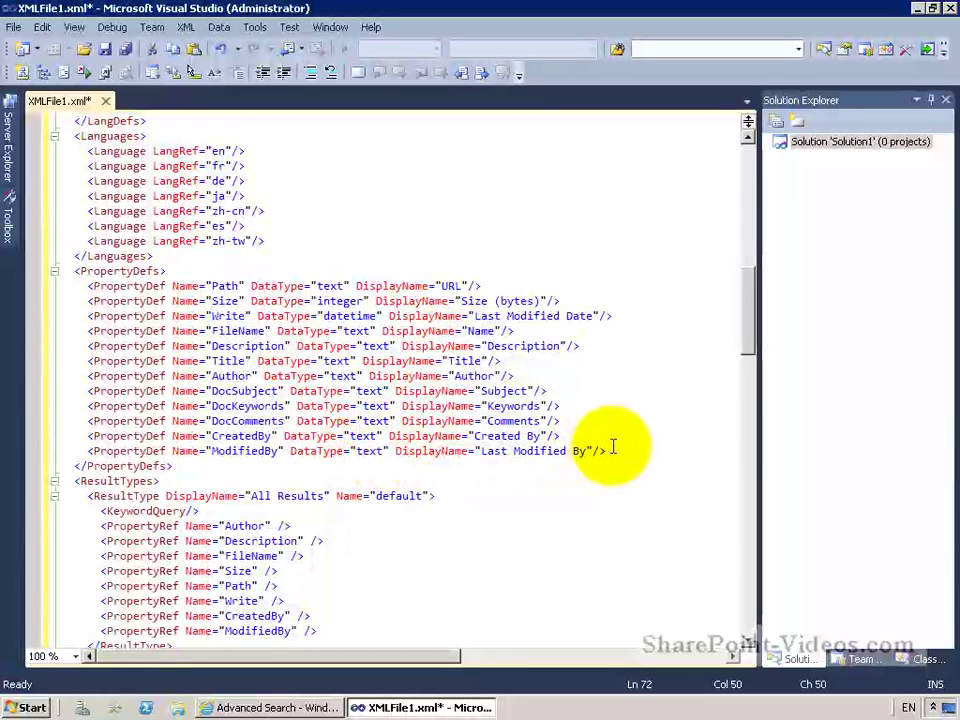
key("Return")
type("<PropertyDef Name=\"ModifiedBy\" DataType=\"text\" DisplayName=\"Last Modified By\"/>")
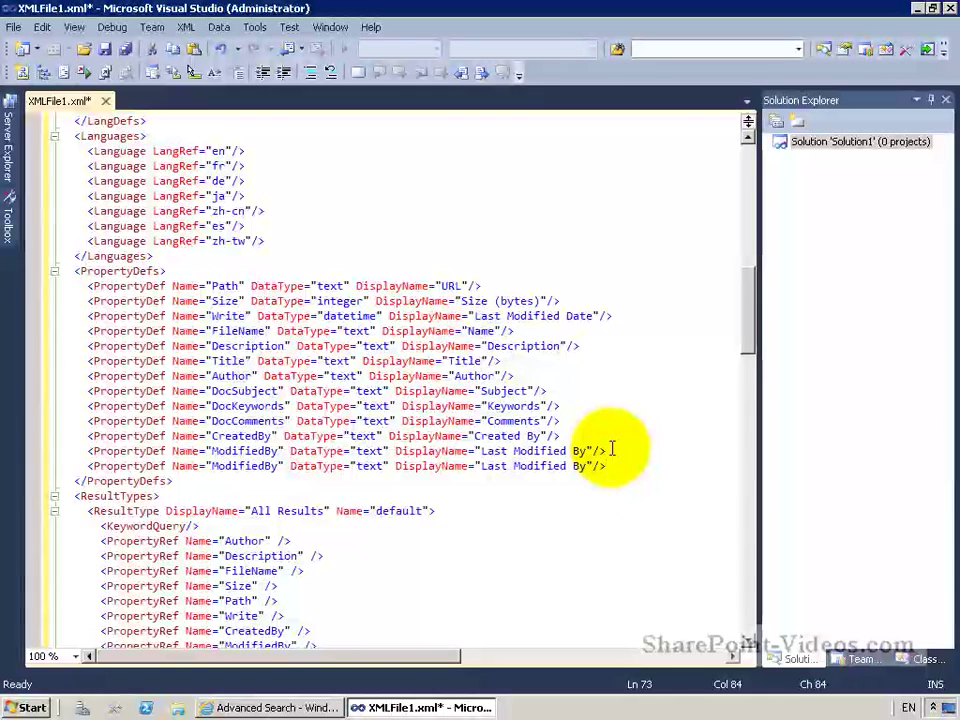
key("Return")
type("<PropertyDef Name=\"ModifiedBy\" DataType=\"text\" DisplayName=\"Last Modified By\"/>")
Step: Rename the first copy's Name from ModifiedBy to Region and start editing its display name
left_click(488, 466)
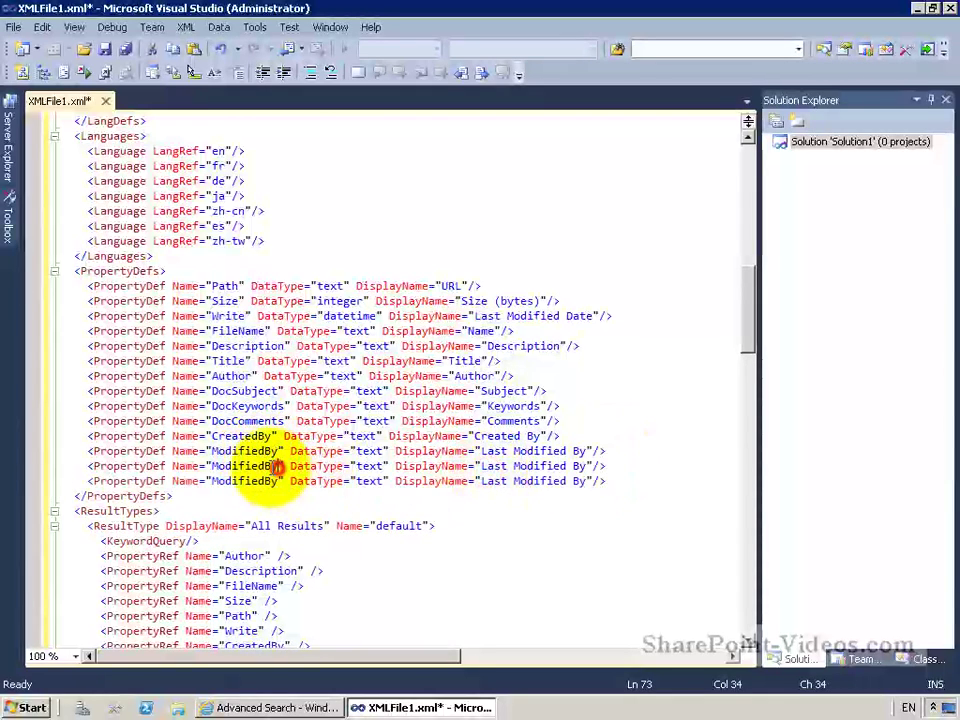
left_click_drag(277, 466, 212, 467)
type("Region")
left_click_drag(281, 476, 215, 462)
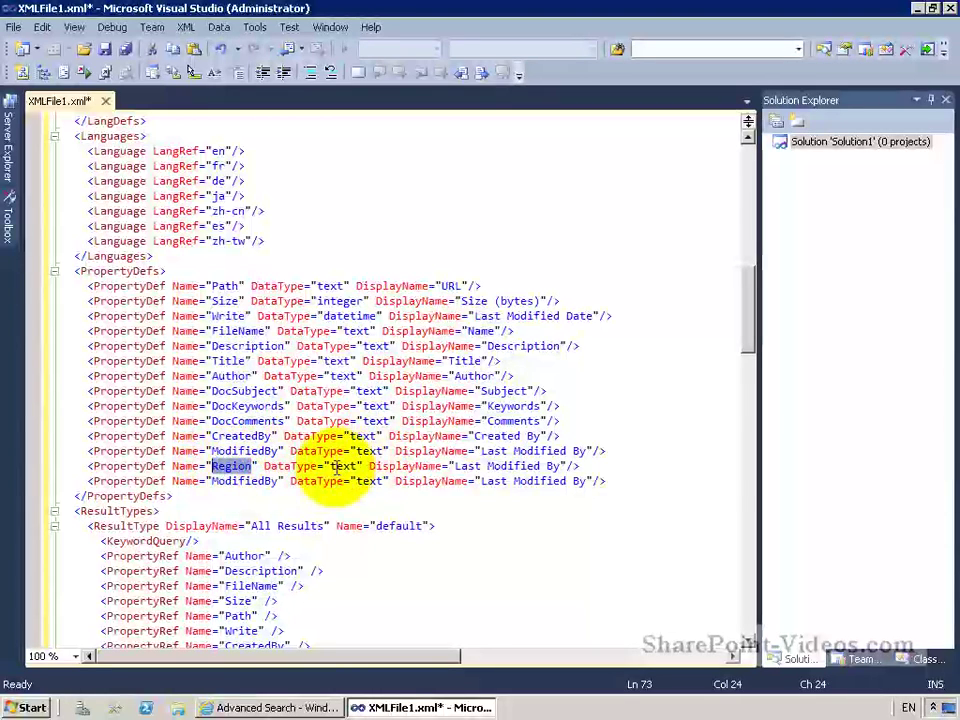
left_click_drag(455, 466, 557, 466)
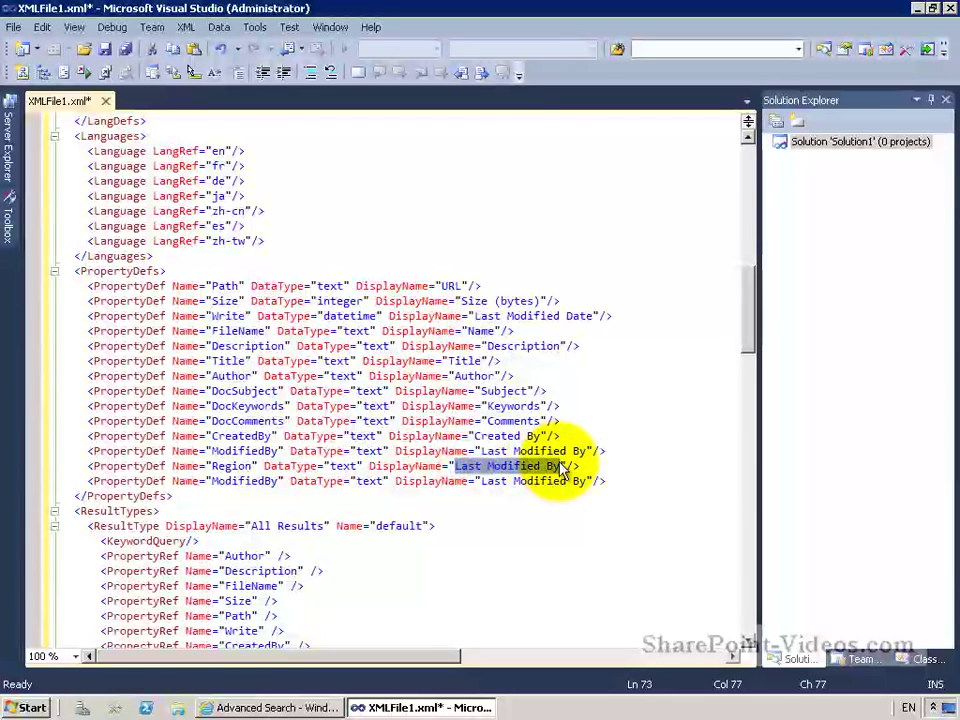
type("Region")
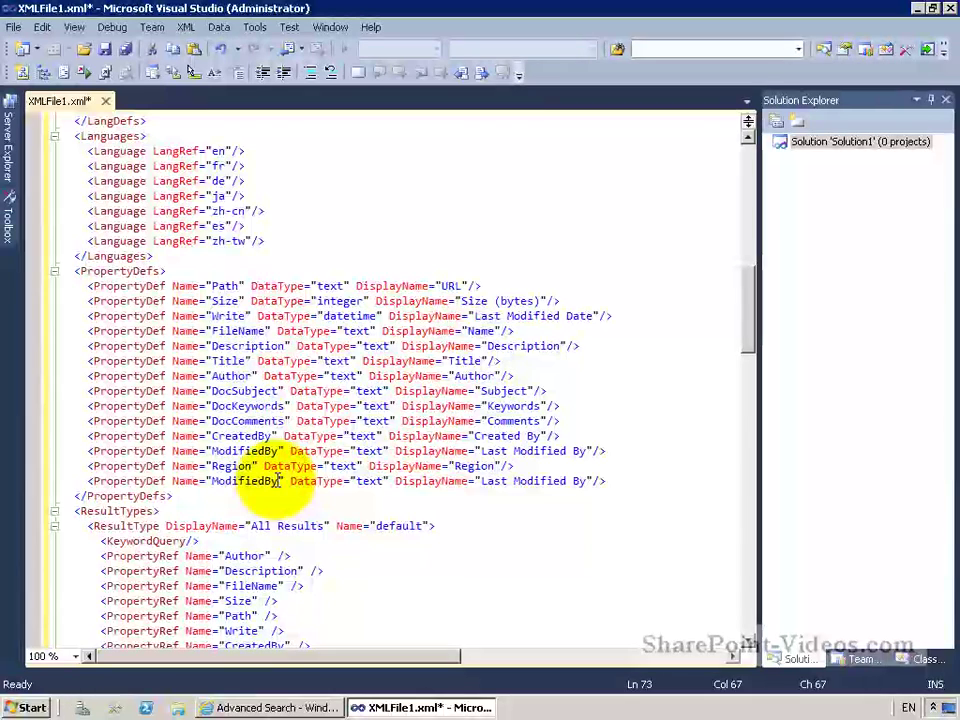
Step: Change the last copy's Name to DocumentType and its display name to 'Document Type'
left_click_drag(273, 481, 213, 481)
type("DocumentTy")
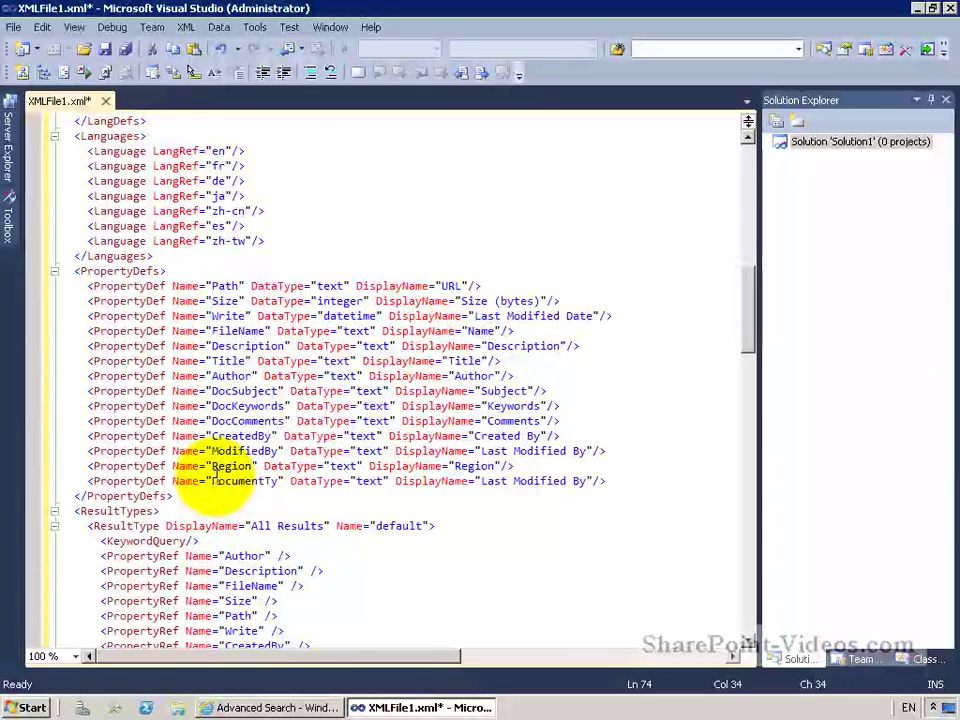
type("pe")
left_click(229, 482)
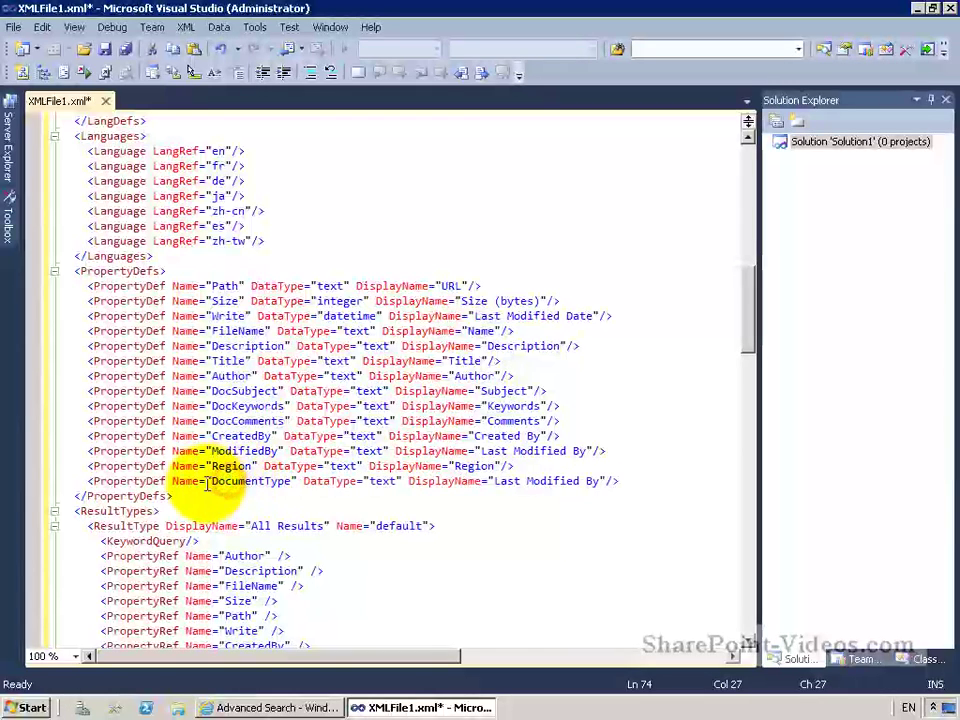
left_click_drag(211, 482, 289, 481)
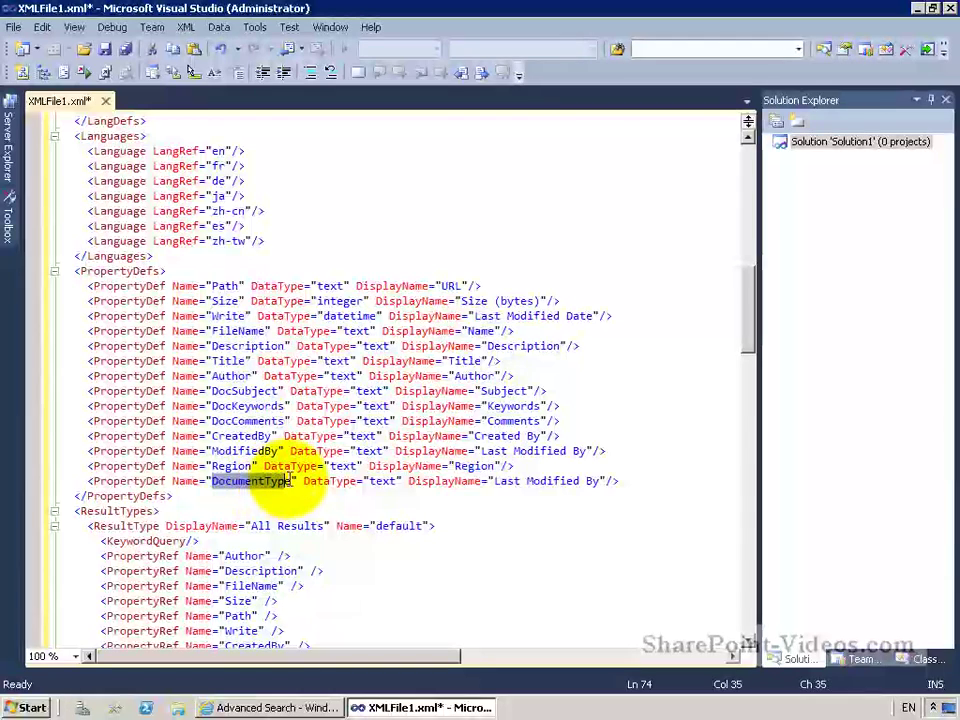
left_click(291, 482)
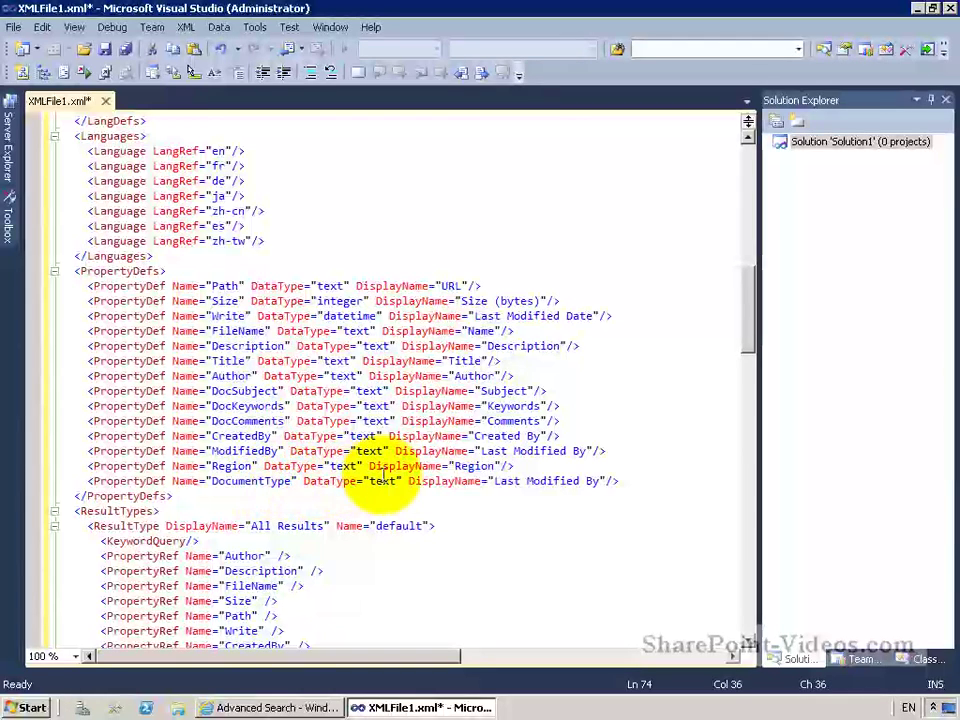
left_click_drag(494, 482, 603, 481)
type("Documen")
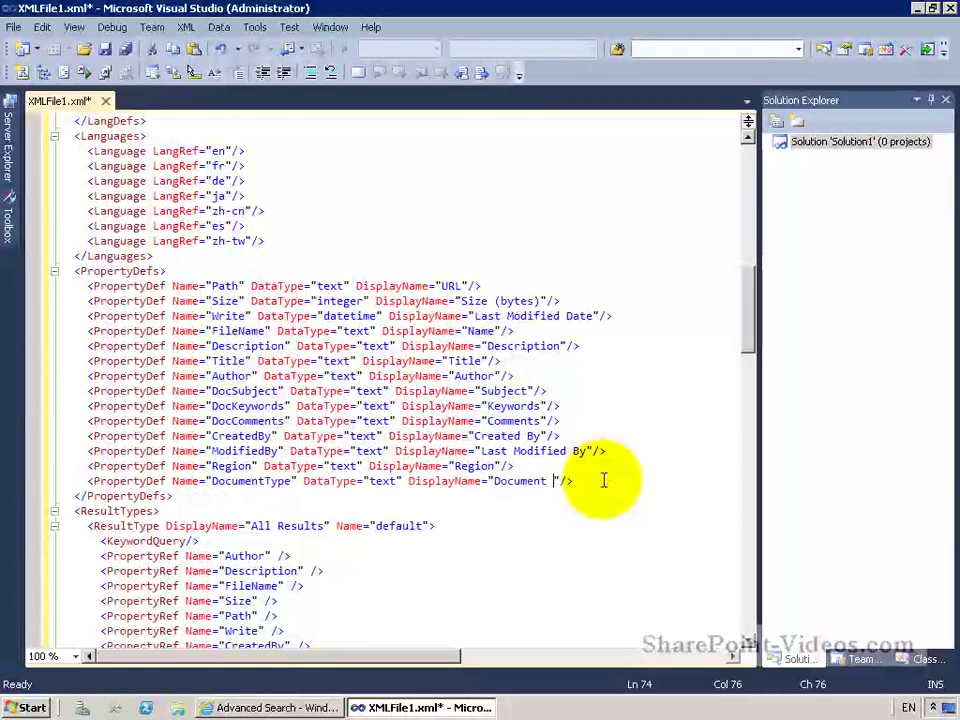
type("t Type")
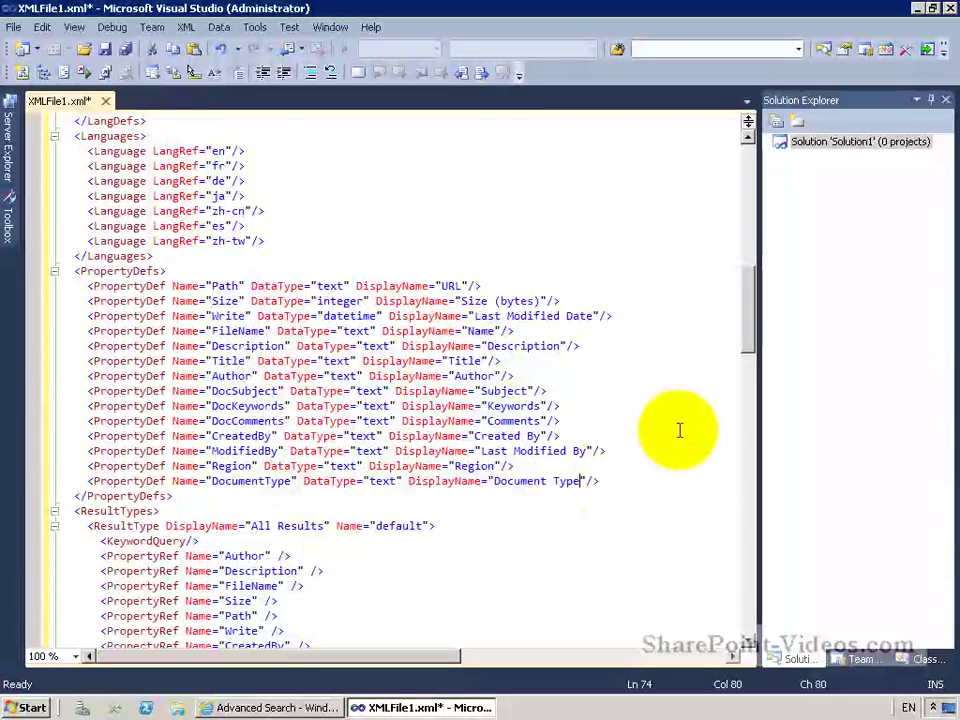
left_click_drag(748, 336, 748, 343)
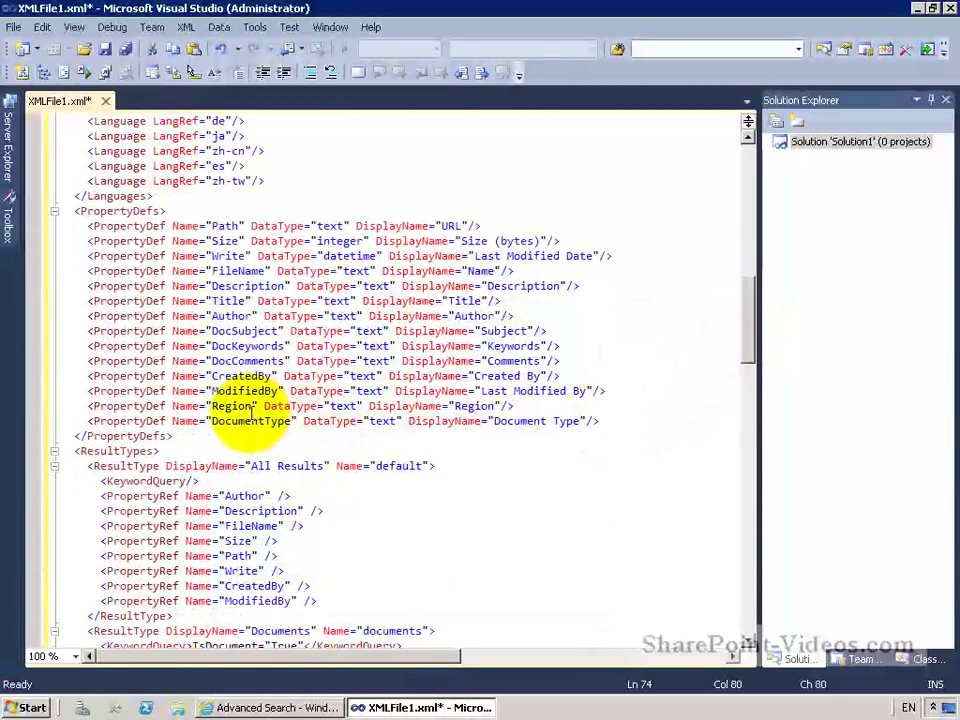
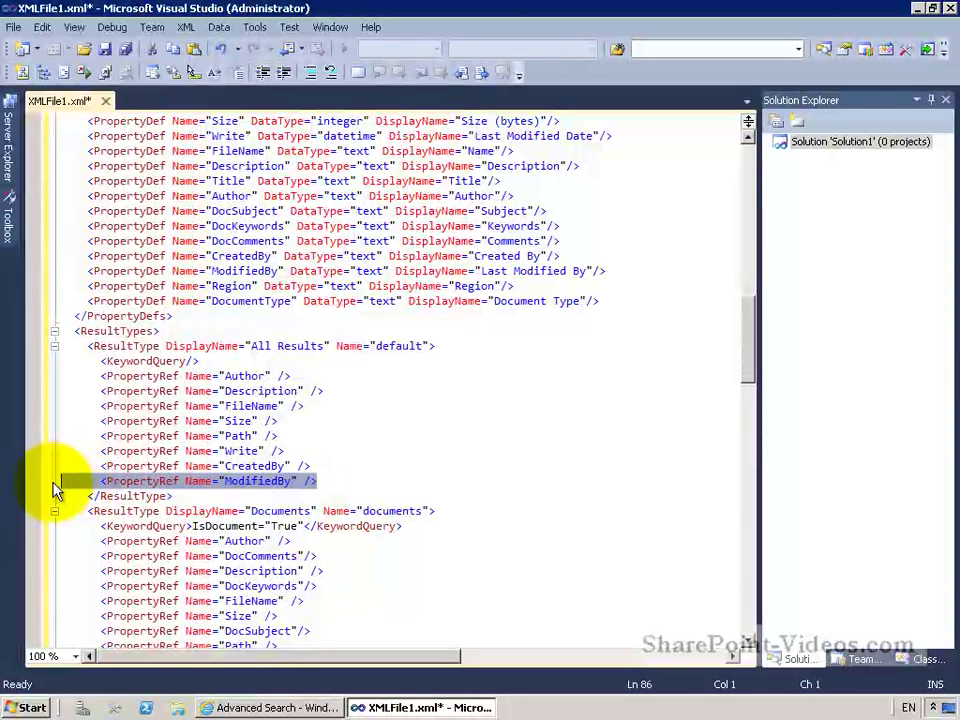
Step: Below ModifiedBy, create Region and DocumentType PropertyRef lines and select both for copying
left_click(332, 486)
key("Return")
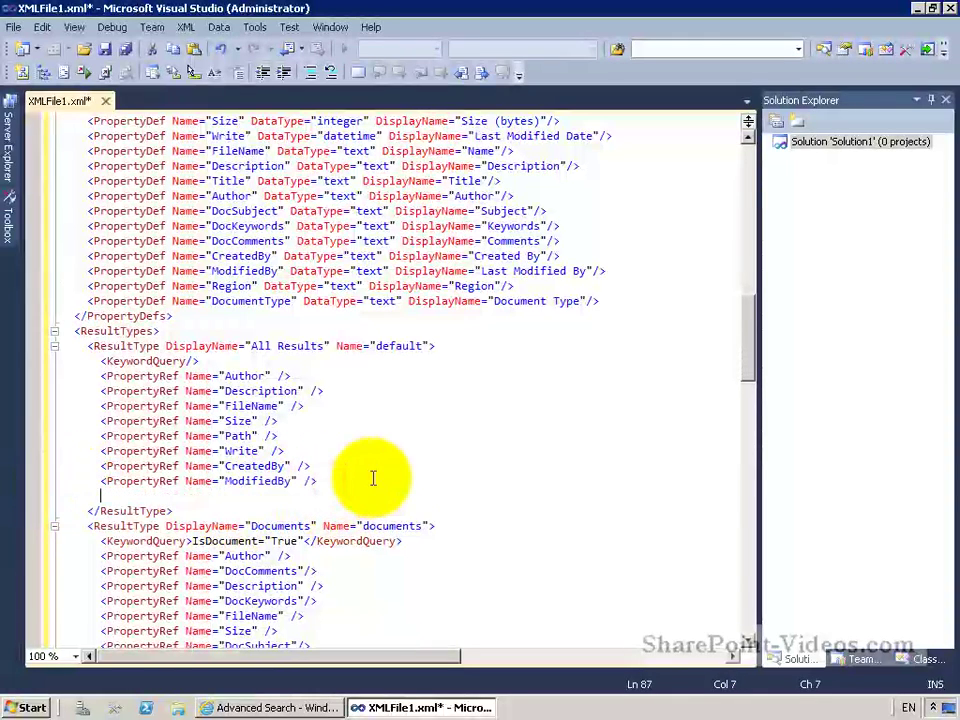
type("<PropertyRef Name=\"ModifiedBy\" />")
key("Return")
type("<PropertyRef Name=\"ModifiedBy\" />")
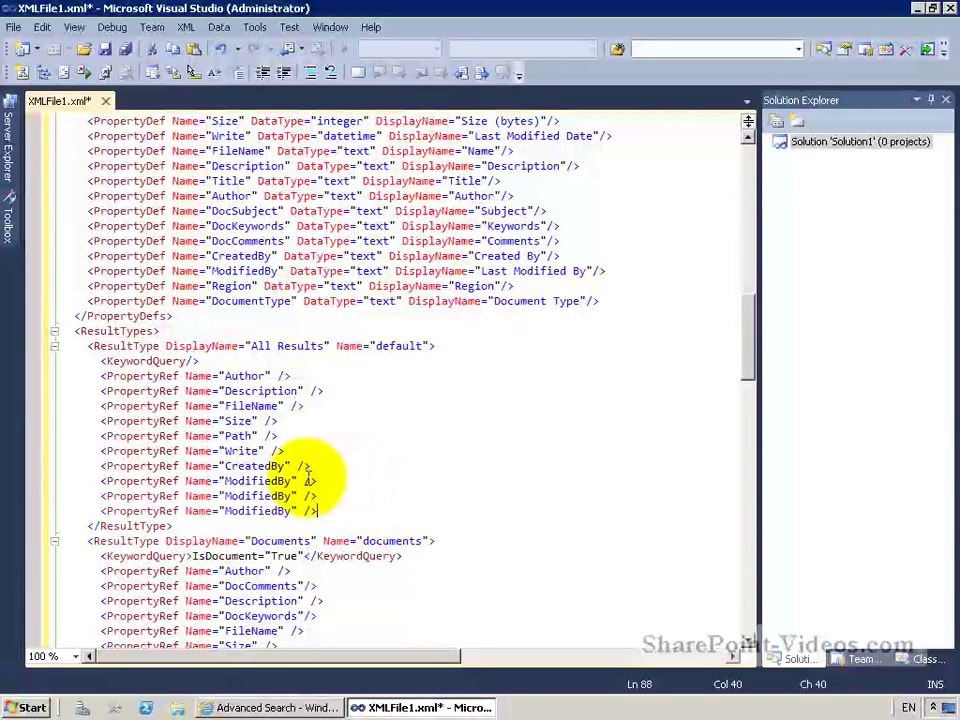
left_click_drag(289, 495, 229, 495)
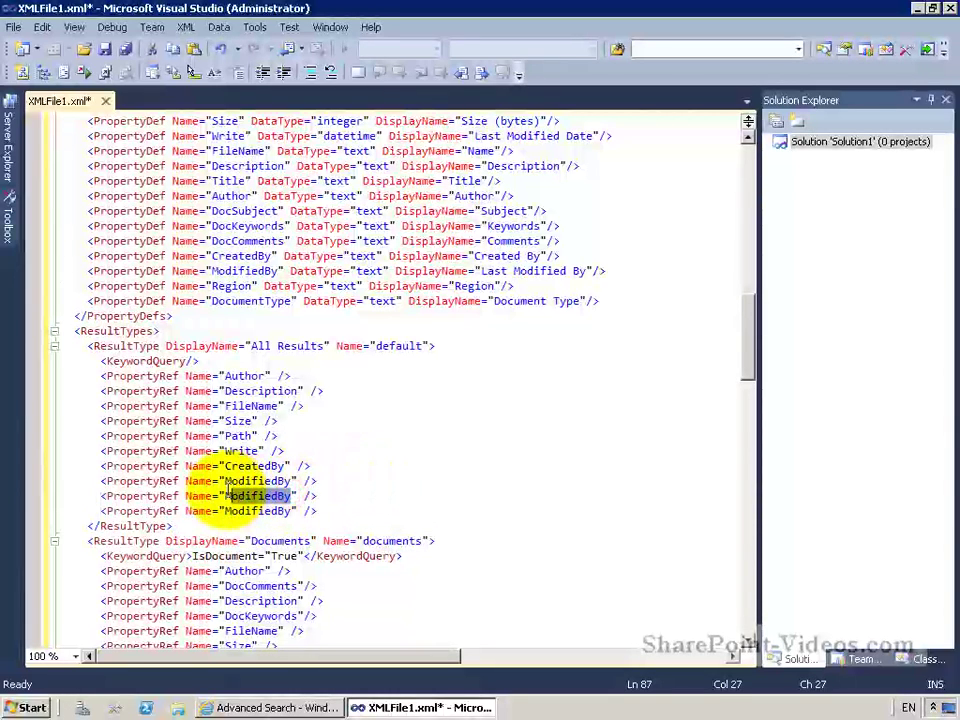
type("Region")
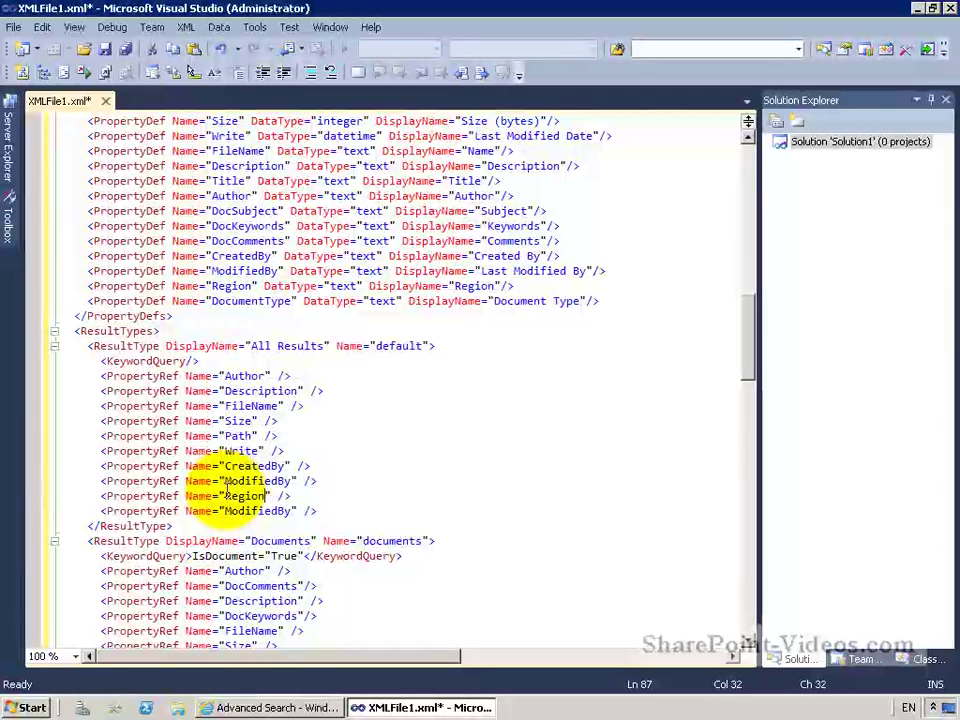
left_click_drag(291, 510, 228, 510)
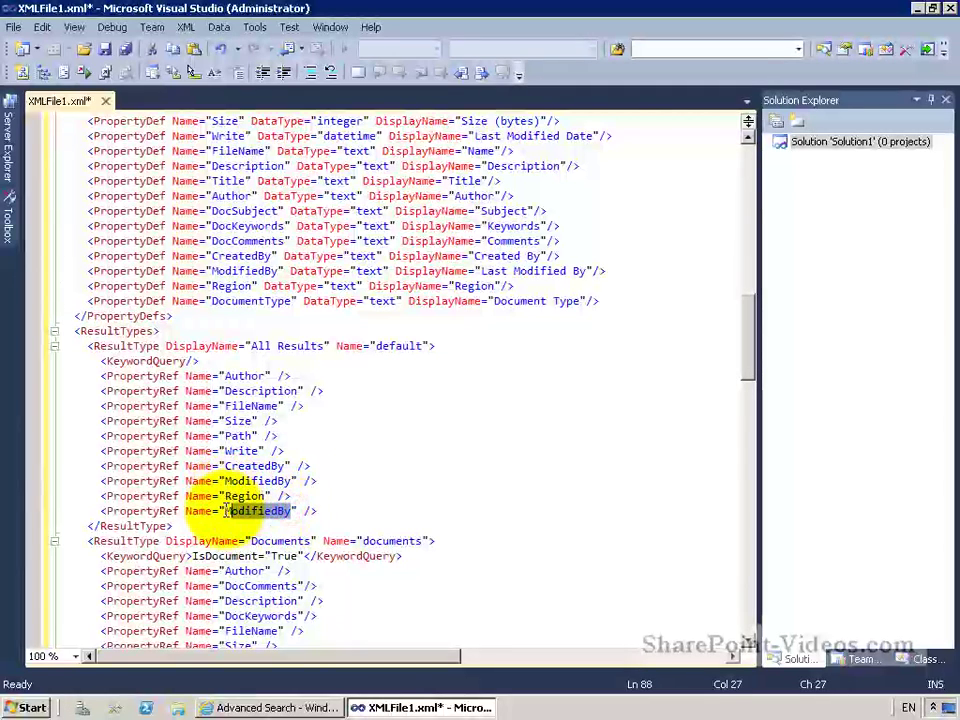
type("Docum")
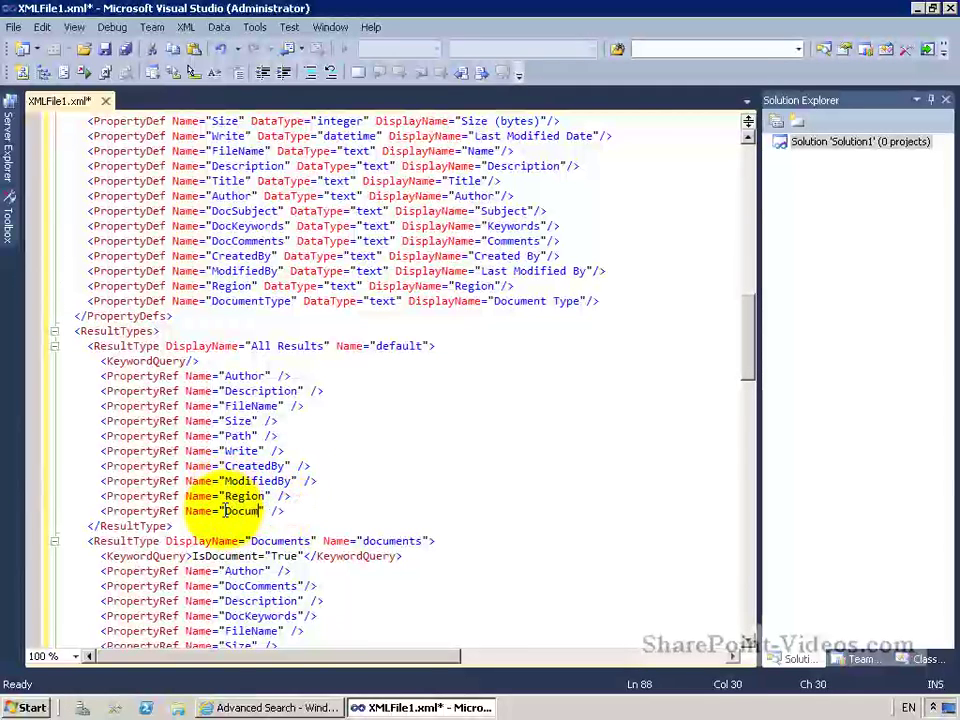
type("entT")
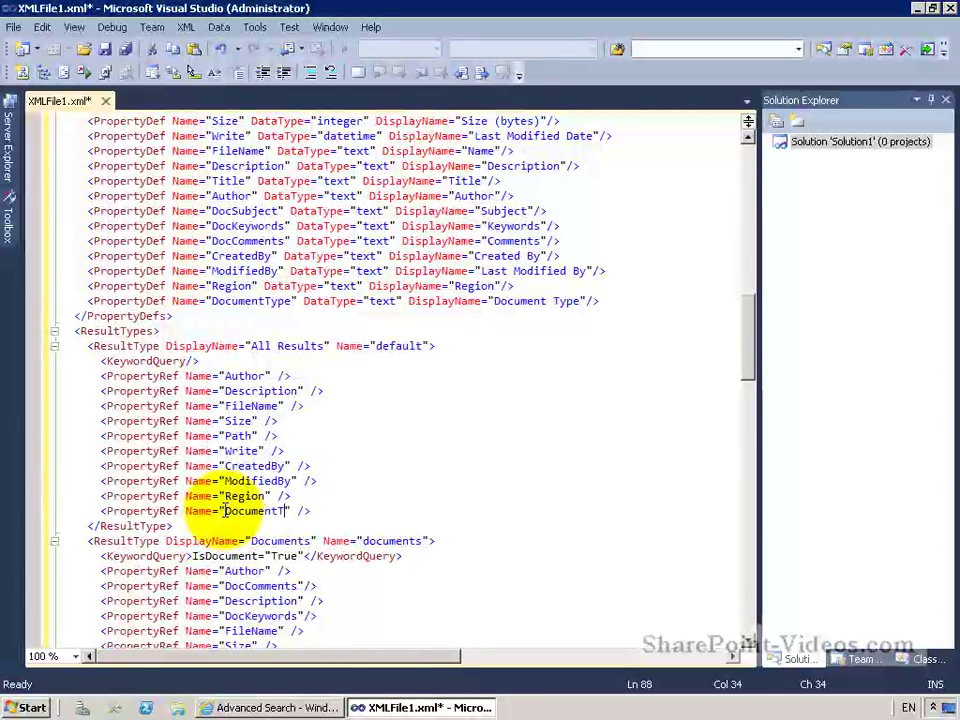
type("ype\"")
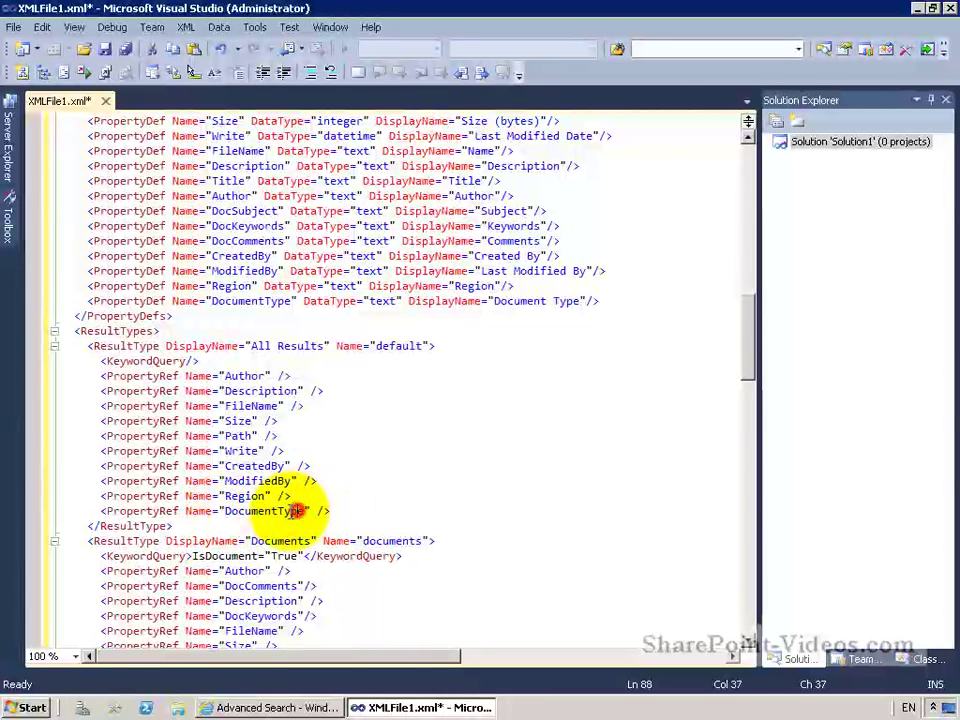
left_click(216, 300)
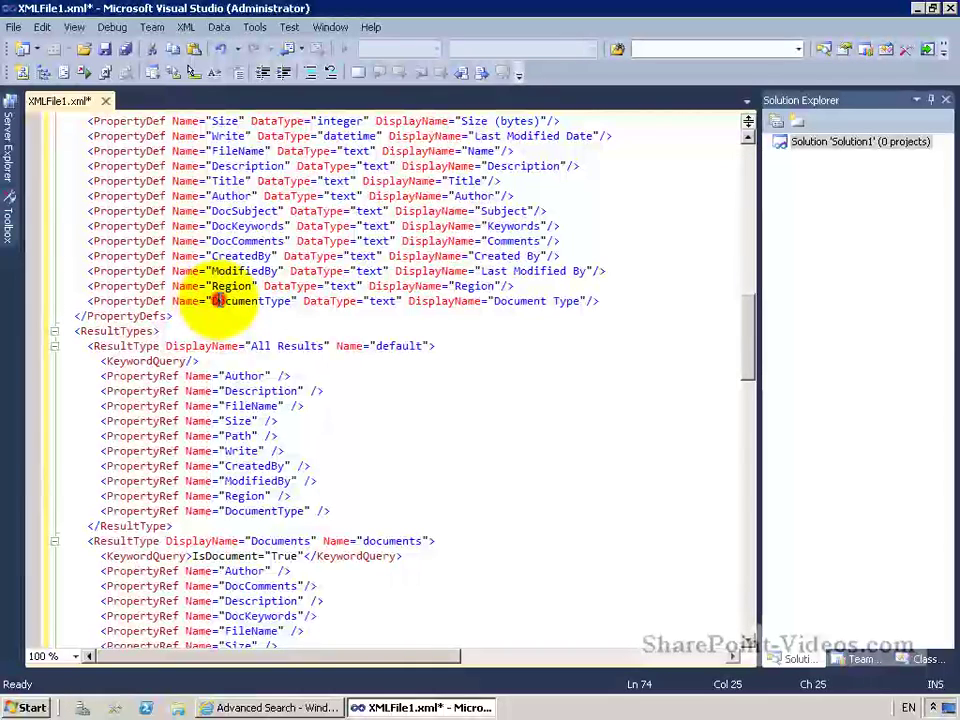
left_click(330, 511)
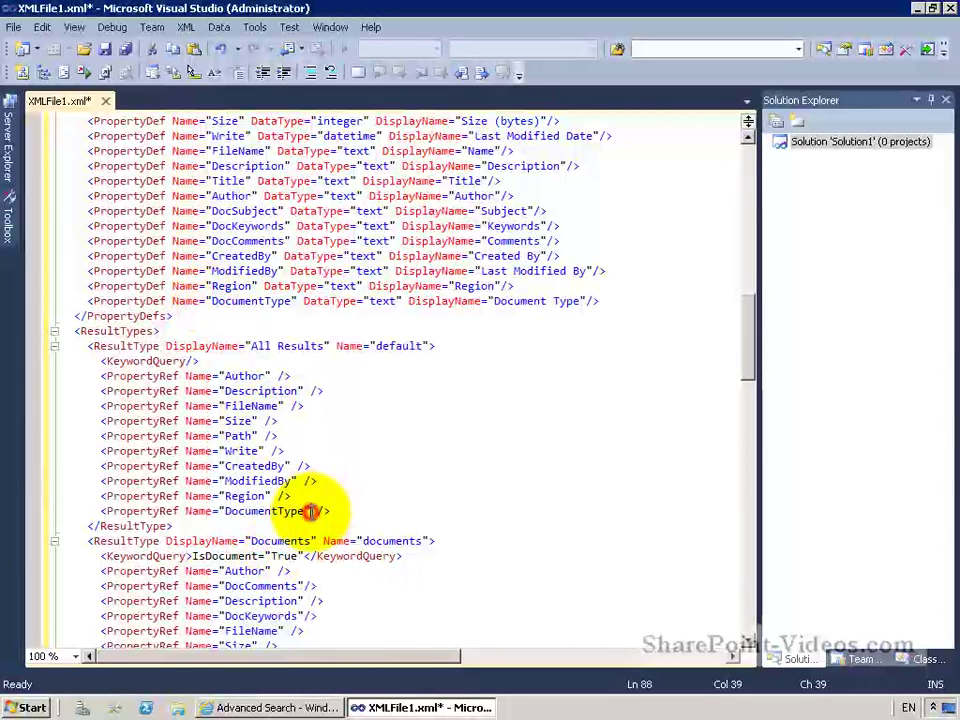
left_click_drag(342, 511, 64, 494)
key("ctrl+c")
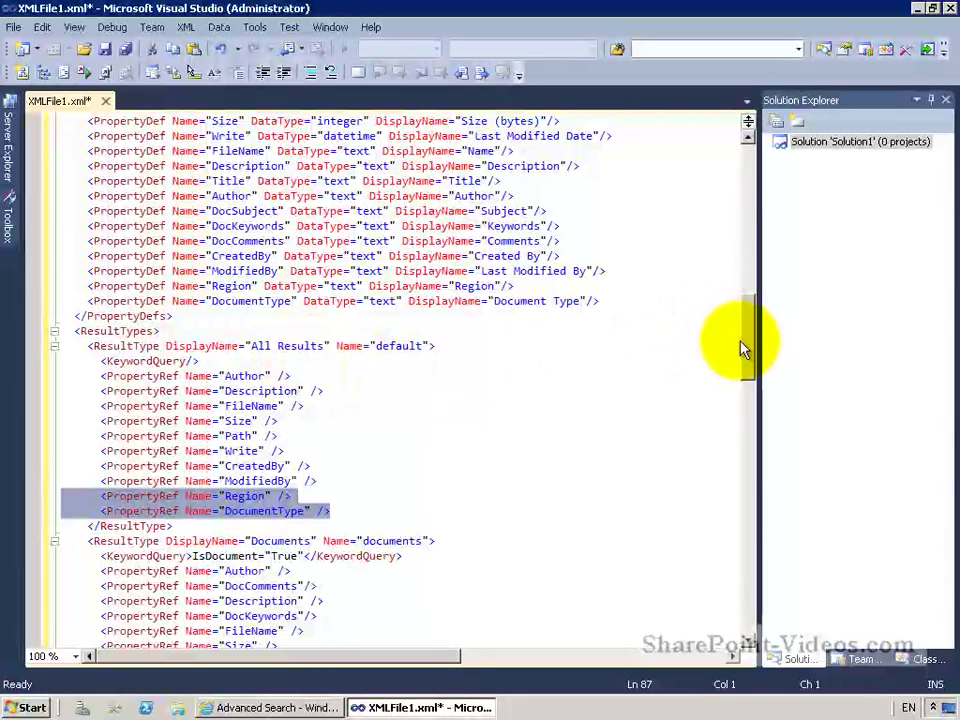
Step: Paste the Region and DocumentType references after Title in the Documents and Word Documents result types
left_click_drag(748, 347, 748, 388)
left_click(302, 495)
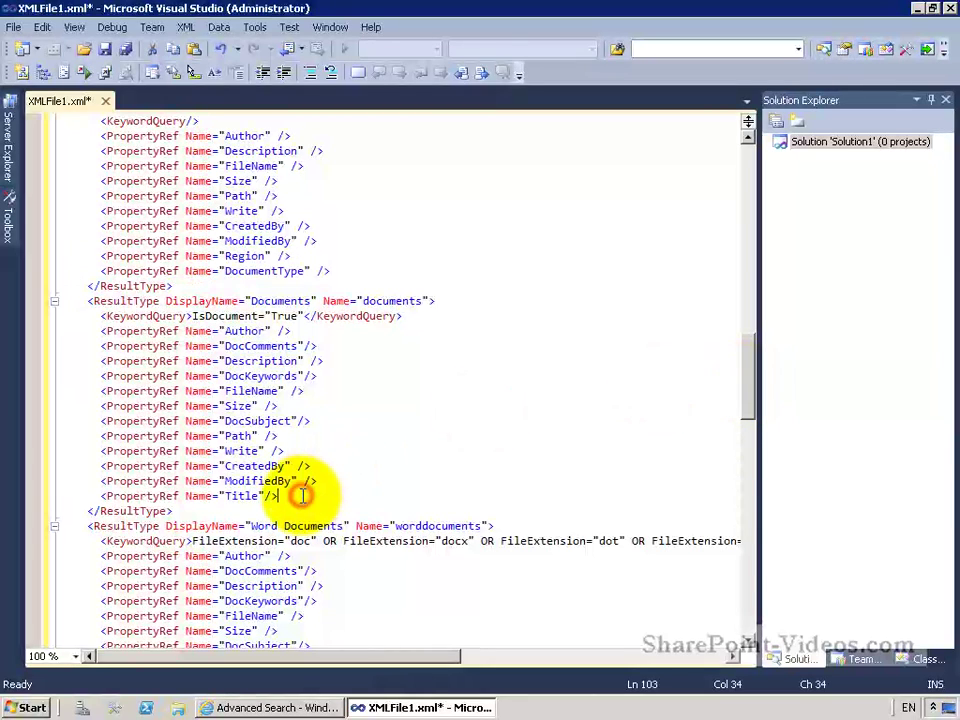
key("Return")
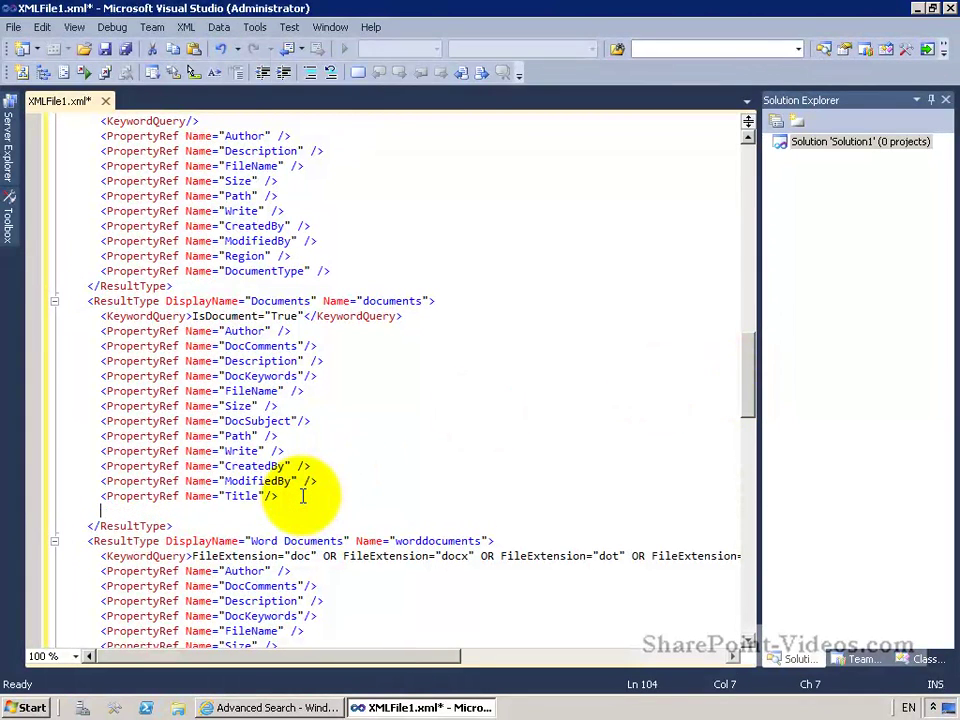
key("ctrl+v")
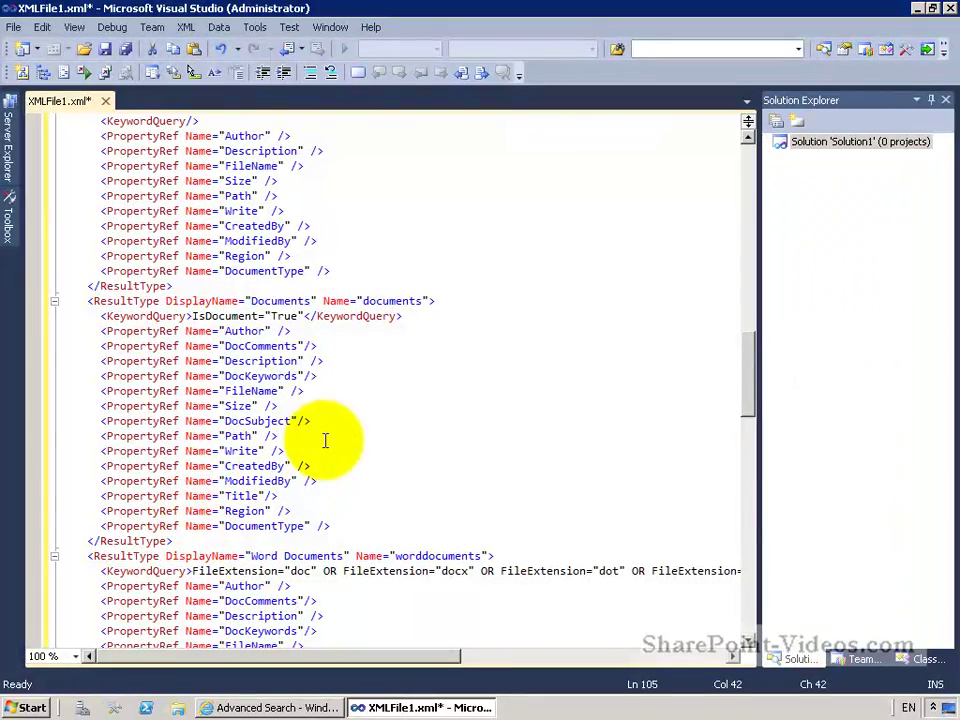
left_click_drag(746, 369, 746, 415)
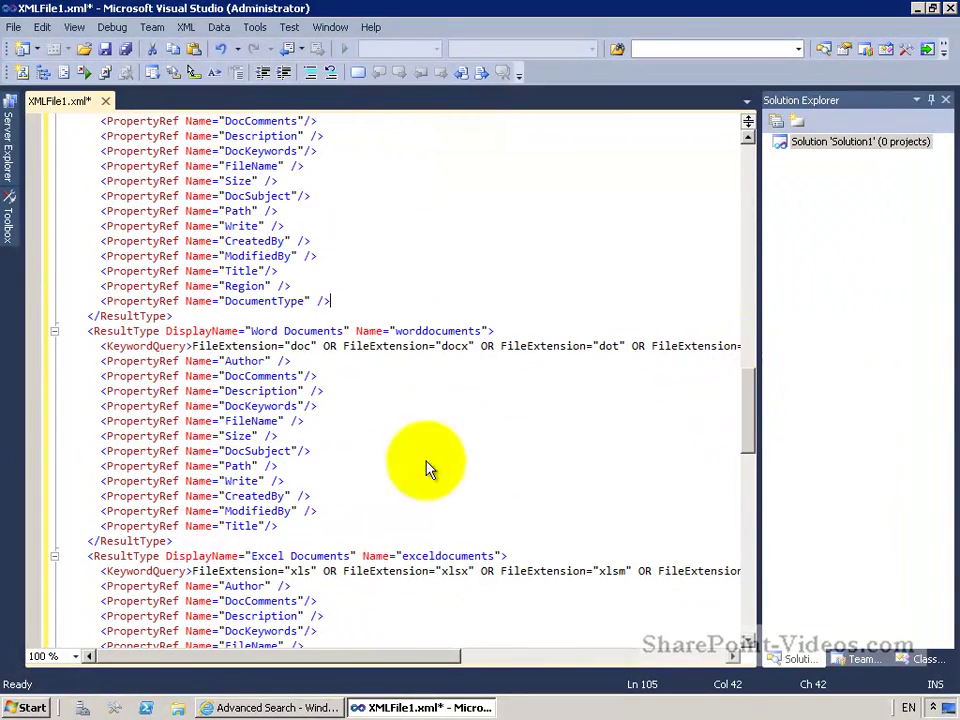
left_click(293, 527)
key("Return")
key("ctrl+v")
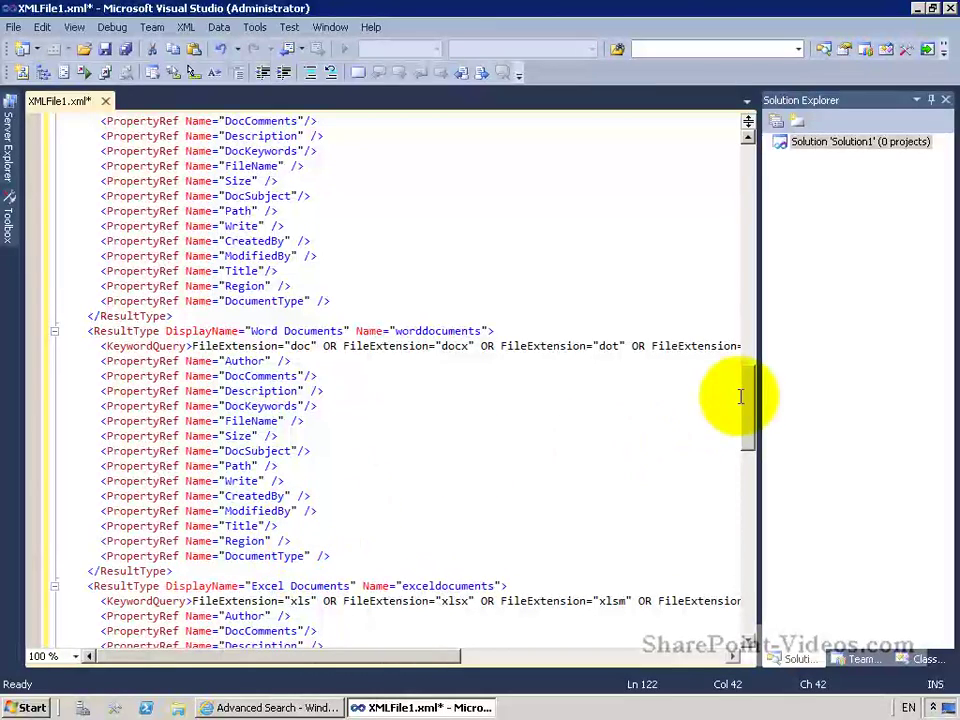
Step: Paste the same references after Title in Excel Documents, PowerPoint Presentations and PDF
left_click_drag(748, 400, 748, 453)
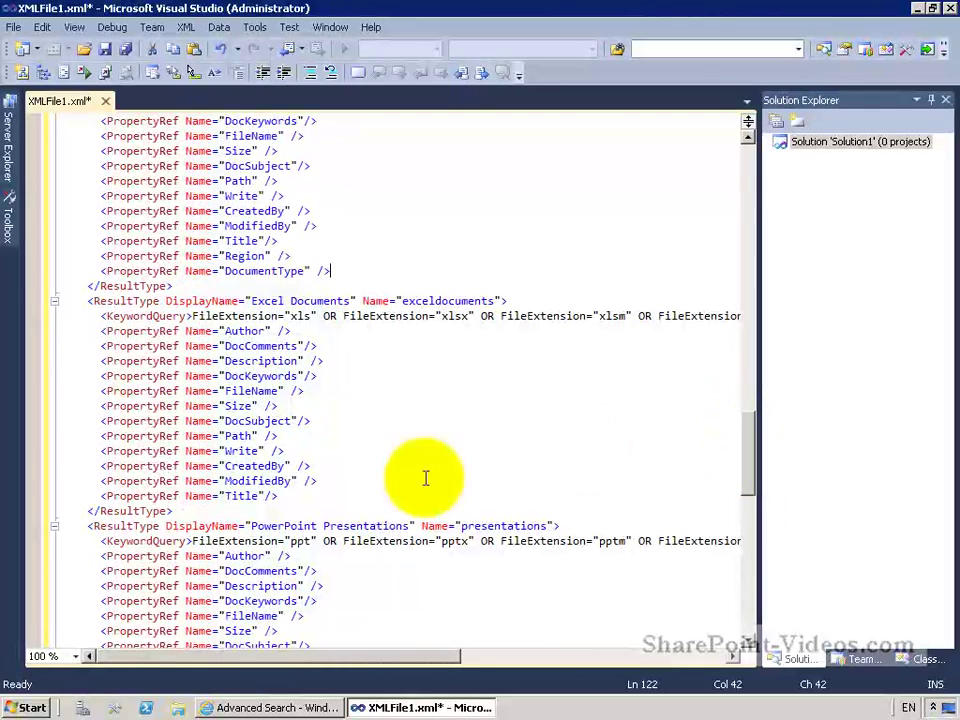
key("Return")
key("ctrl+v")
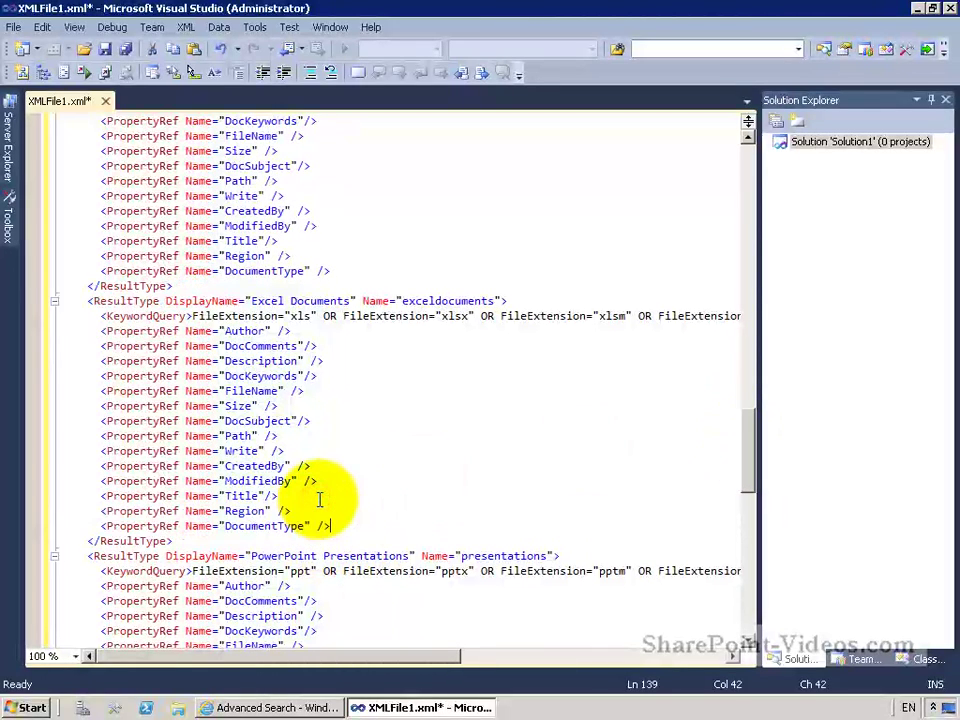
left_click_drag(749, 437, 746, 478)
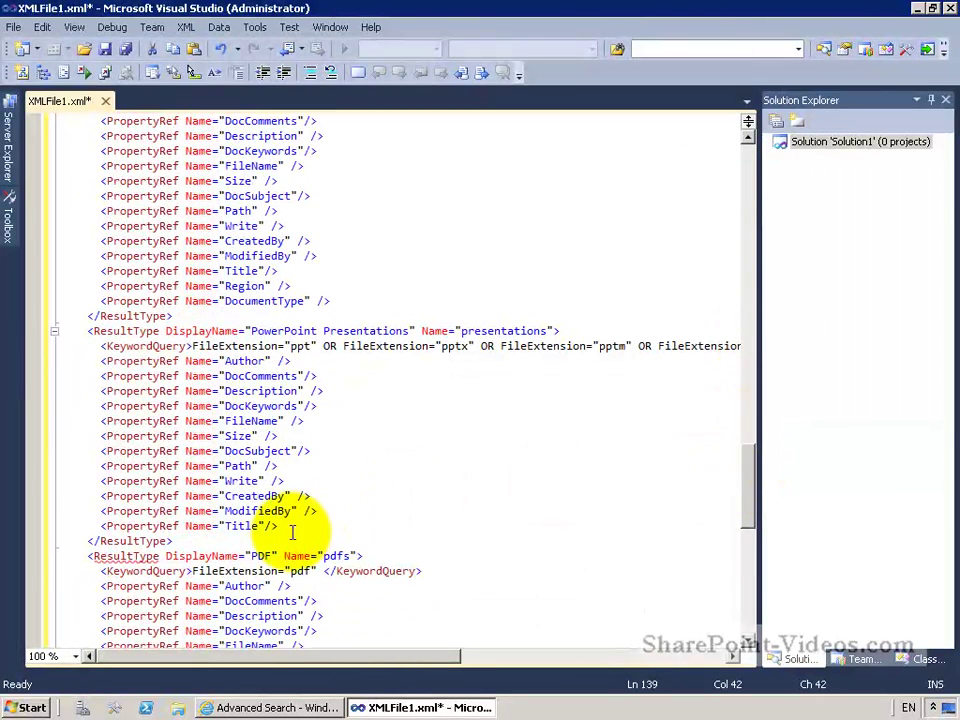
key("Return")
key("ctrl+v")
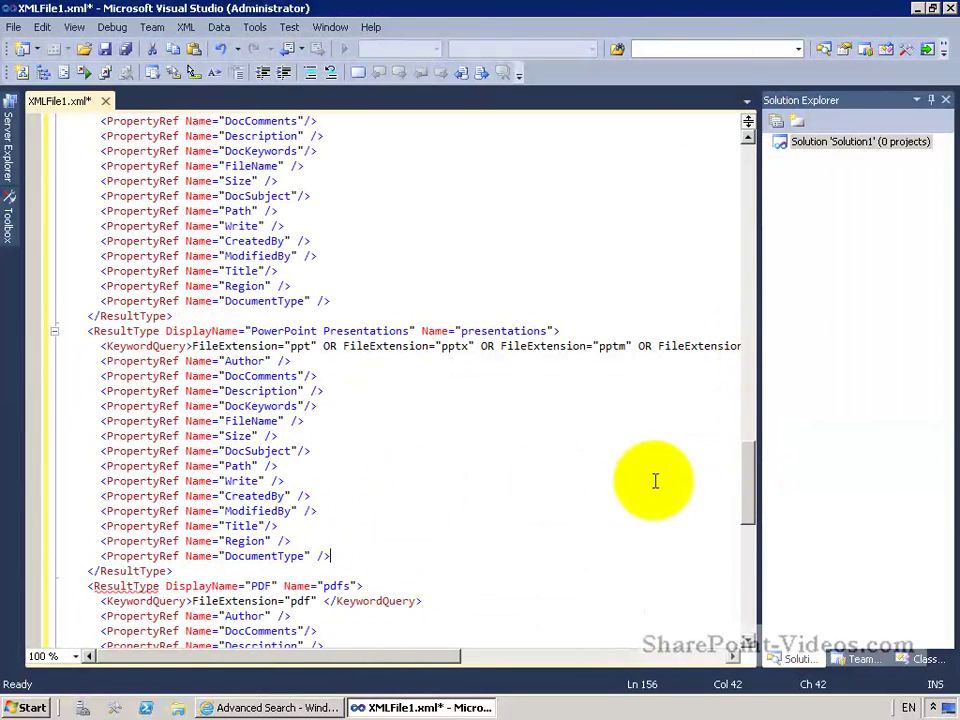
left_click_drag(750, 470, 748, 520)
key("Return")
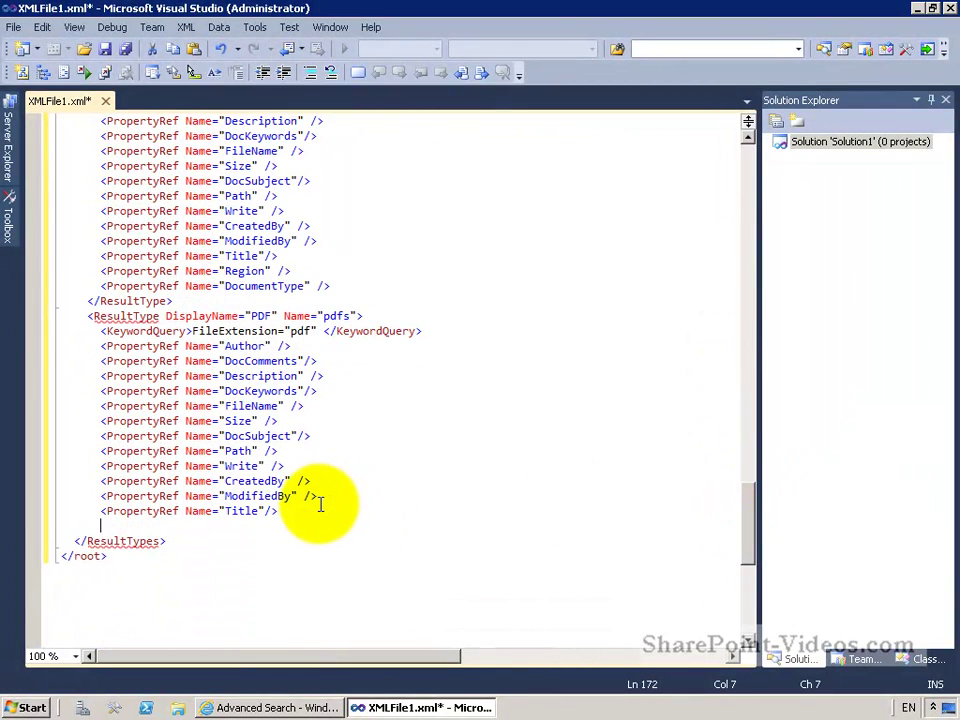
key("ctrl+v")
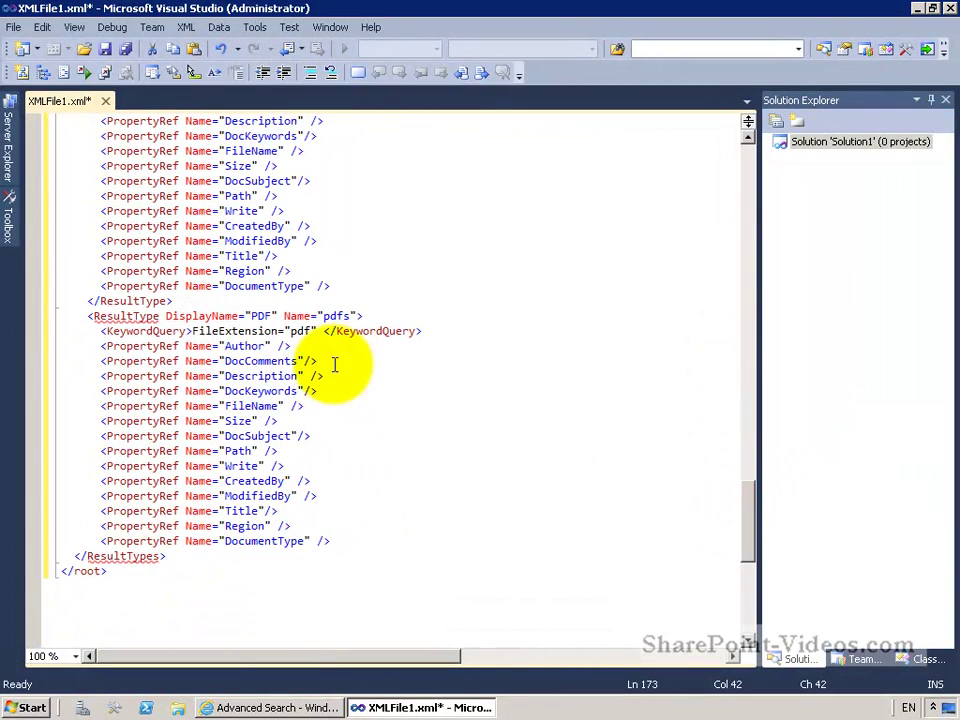
Step: Copy the entire XMLFile1.xml contents and return to the SharePoint Advanced Search page
right_click(171, 512)
left_click(461, 525)
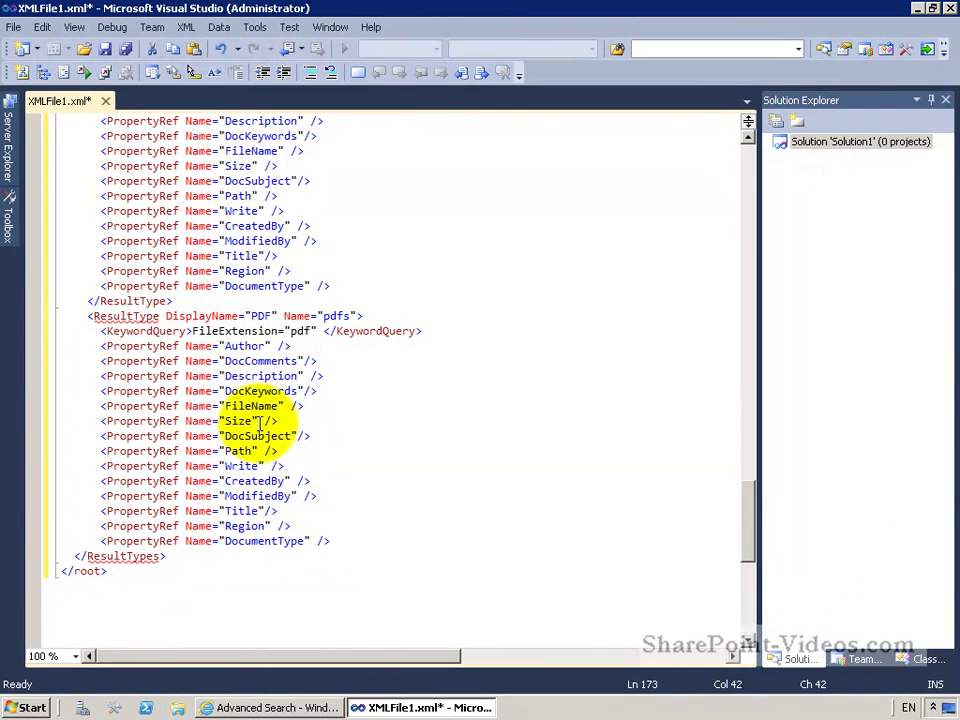
left_click(44, 27)
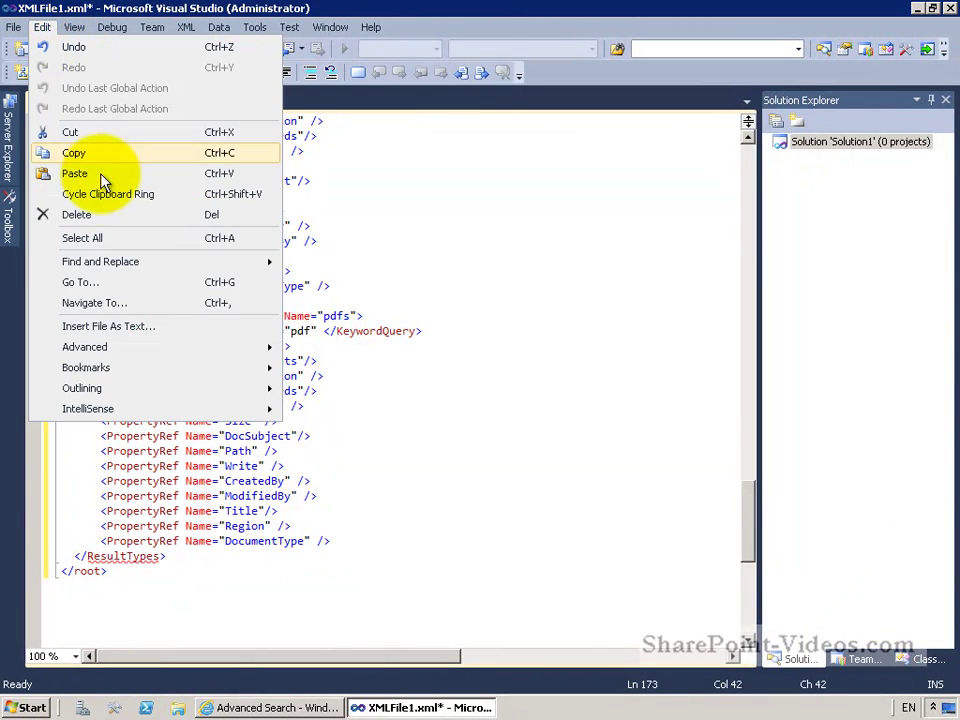
left_click(86, 238)
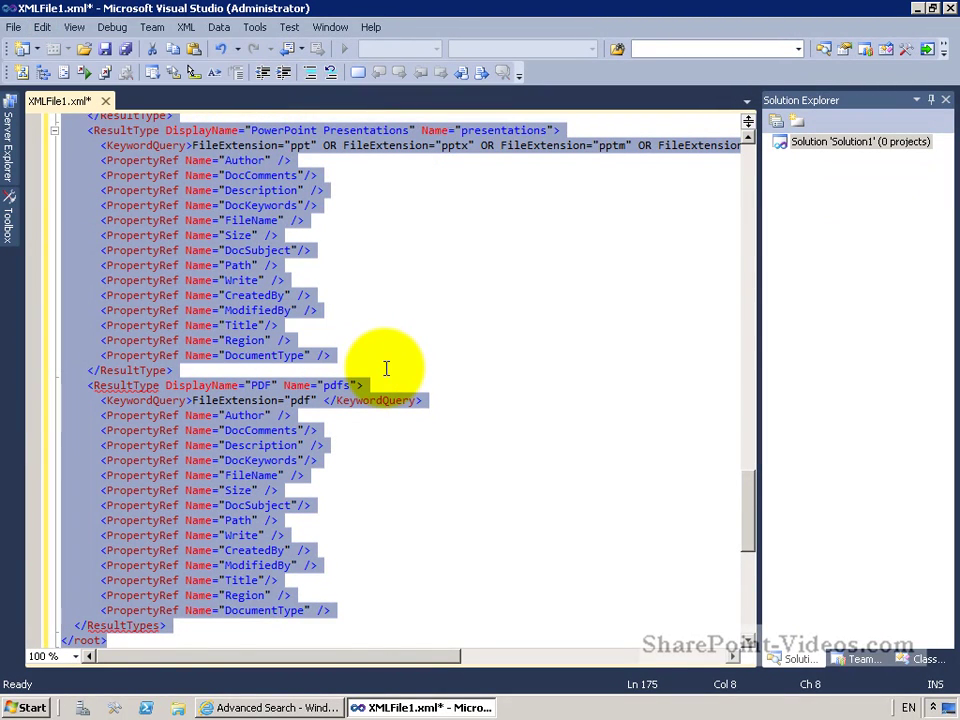
left_click(279, 707)
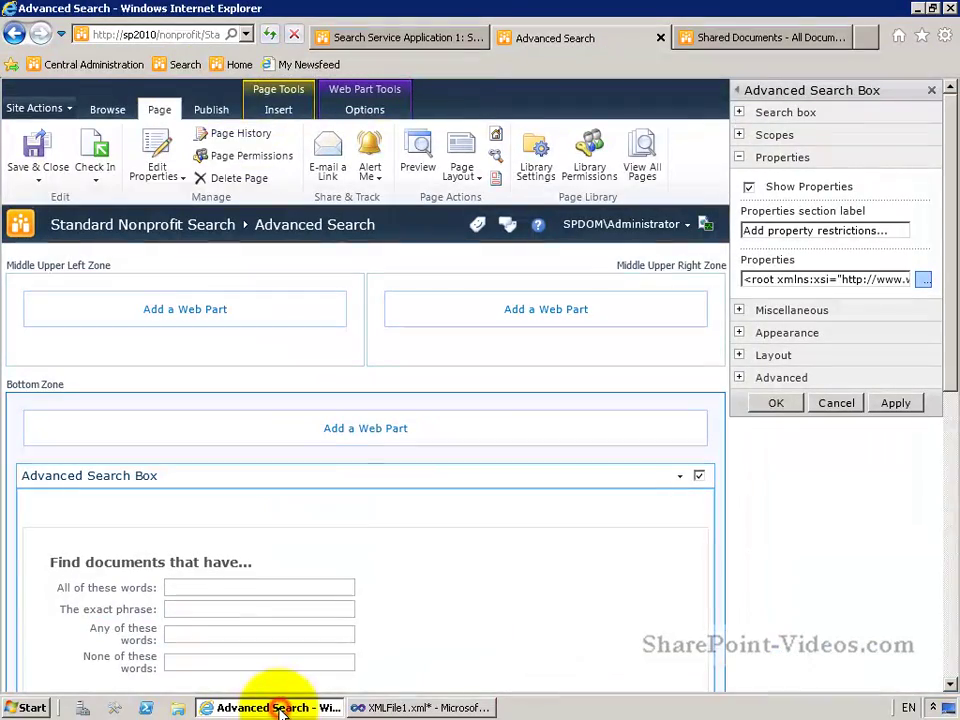
Step: Replace the Advanced Search Box Properties XML with the copied XML containing Region and DocumentType, and confirm
left_click(848, 280)
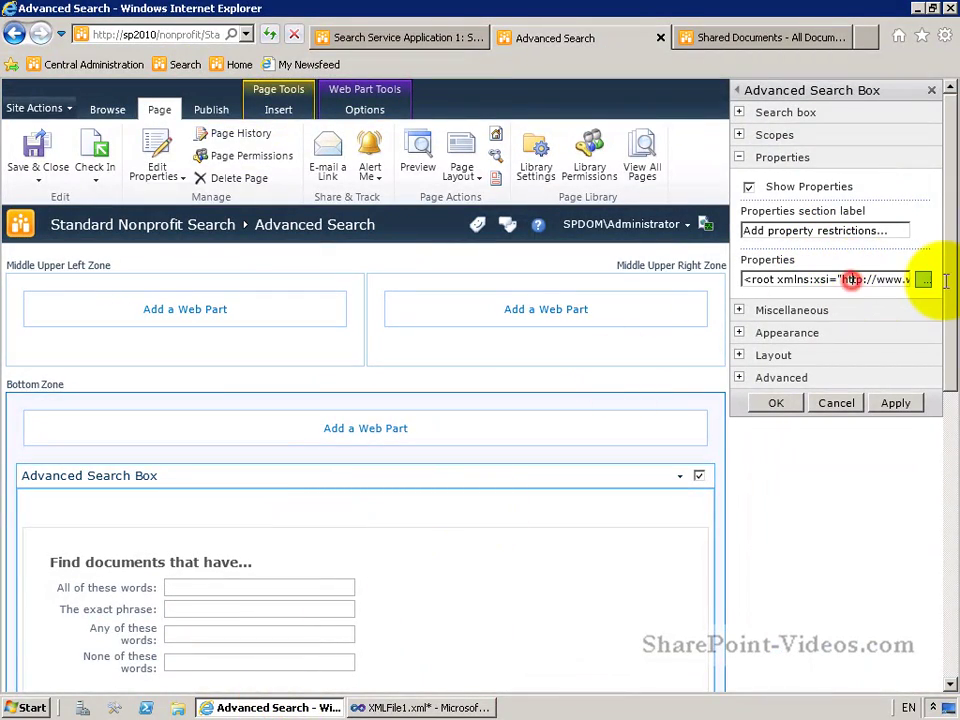
left_click(924, 288)
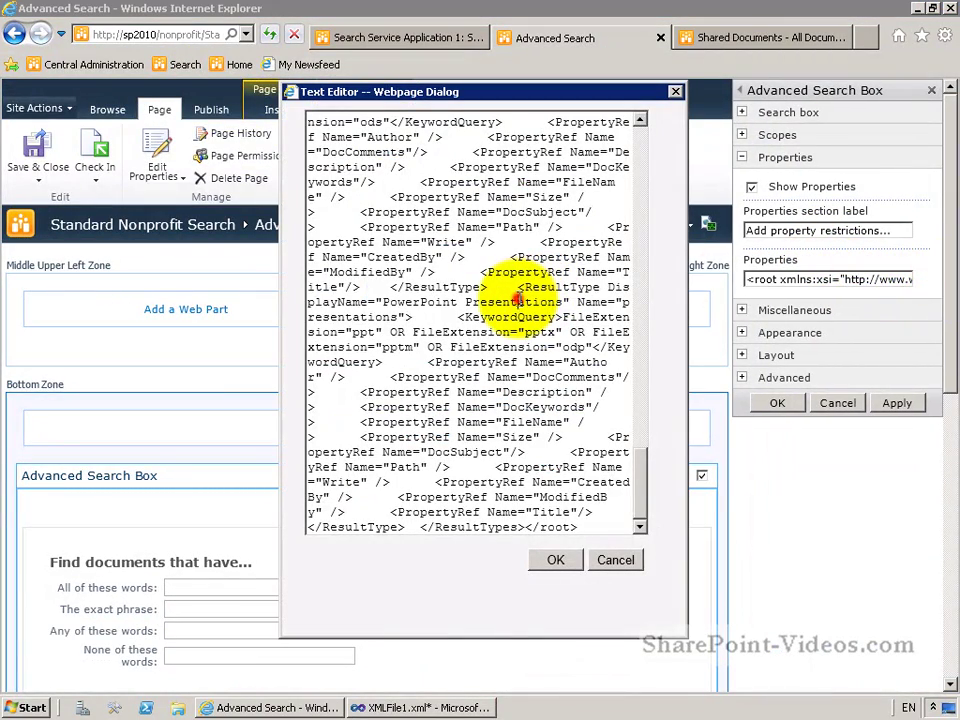
right_click(518, 303)
left_click(556, 431)
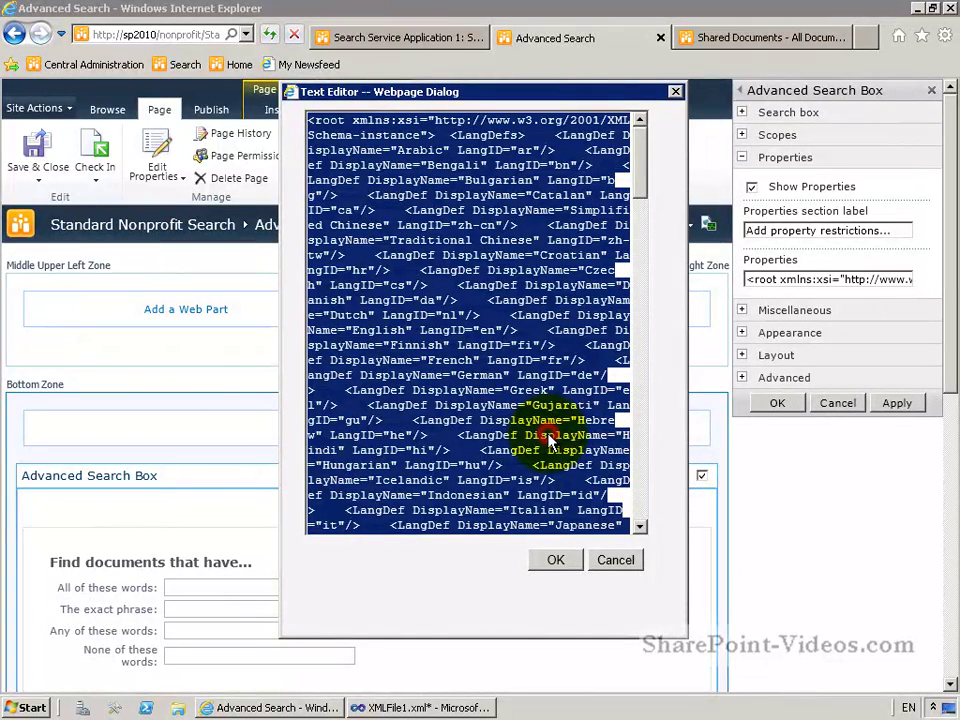
key("Delete")
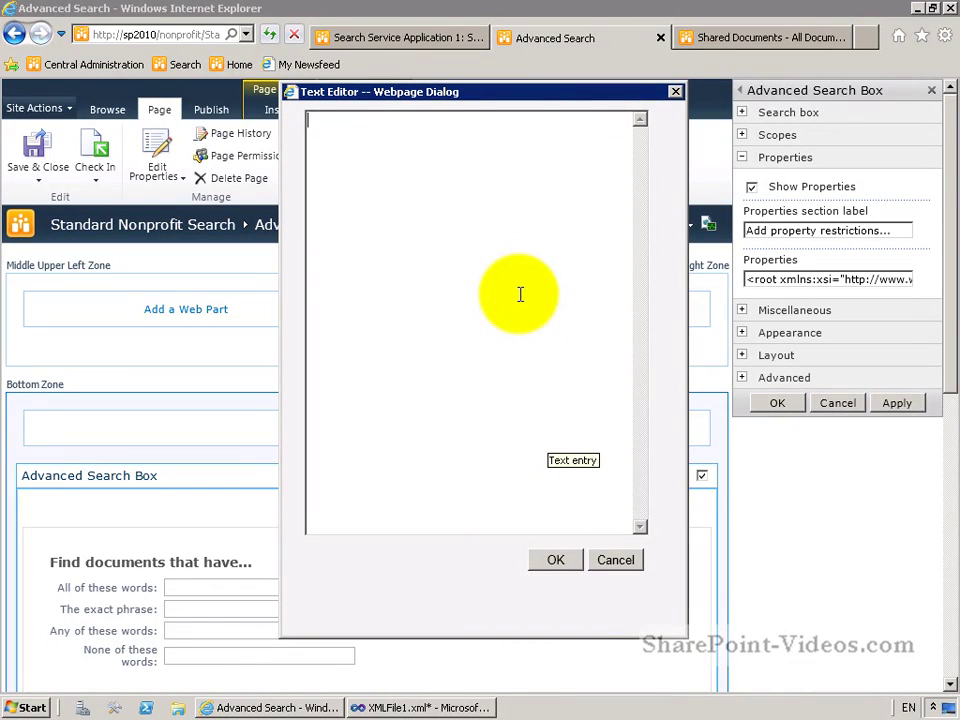
key("ctrl+v")
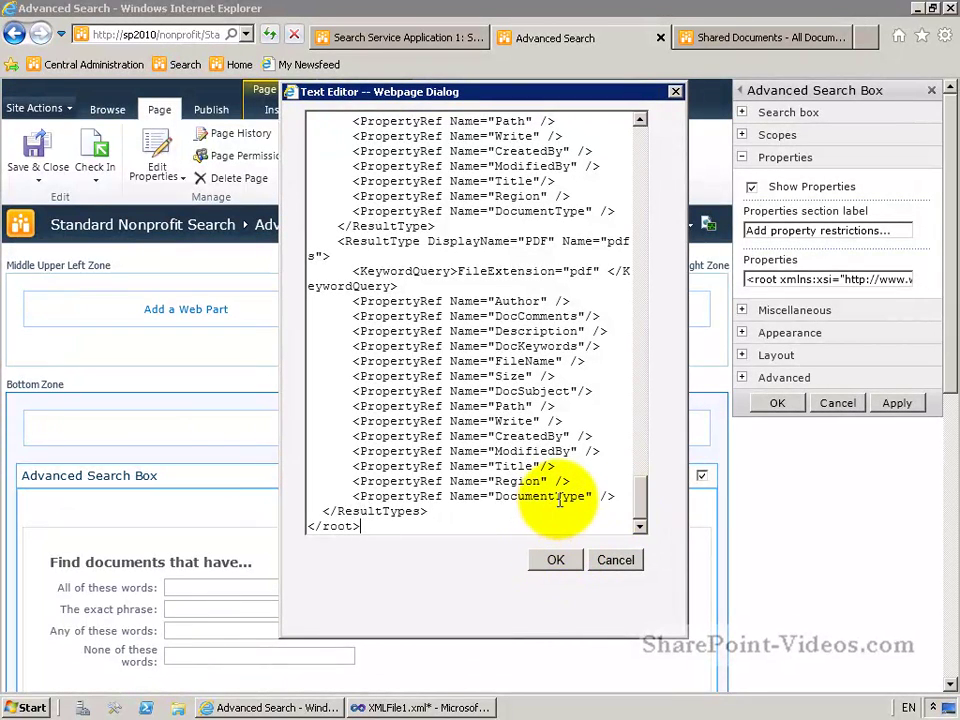
left_click_drag(588, 496, 499, 488)
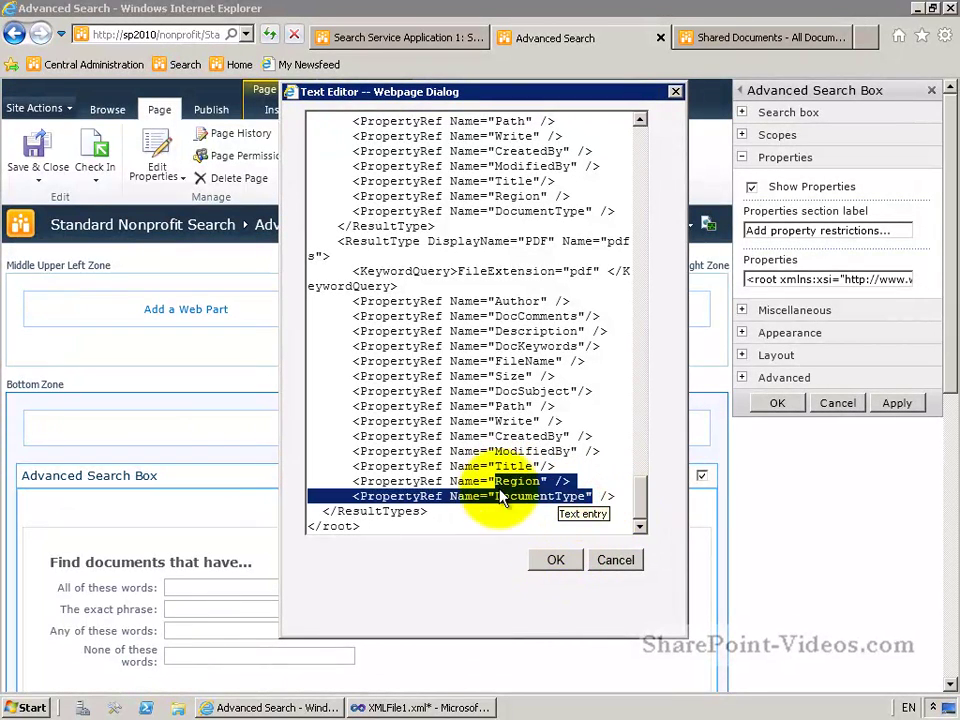
left_click(555, 560)
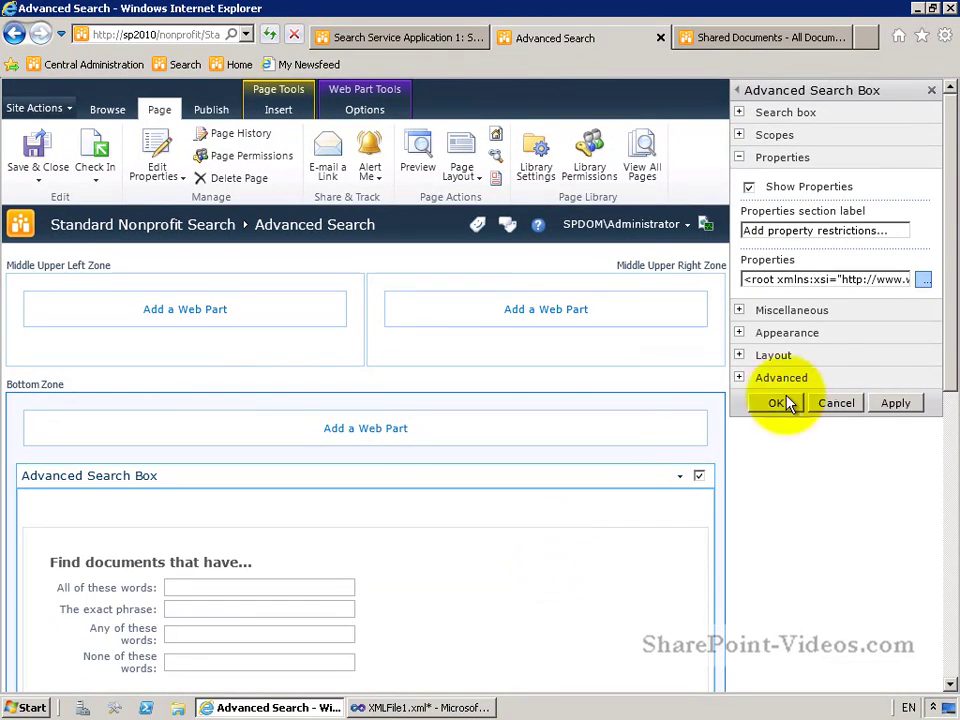
Step: Apply the new Properties XML, review the resulting error message, and go back to XMLFile1.xml
left_click(893, 402)
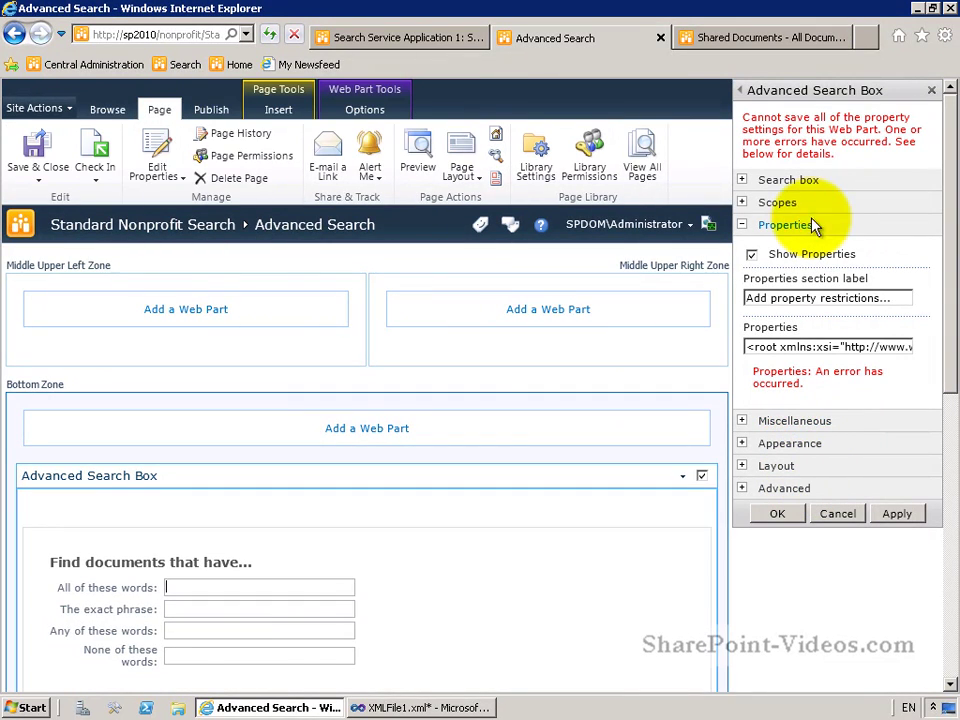
left_click_drag(833, 156, 757, 122)
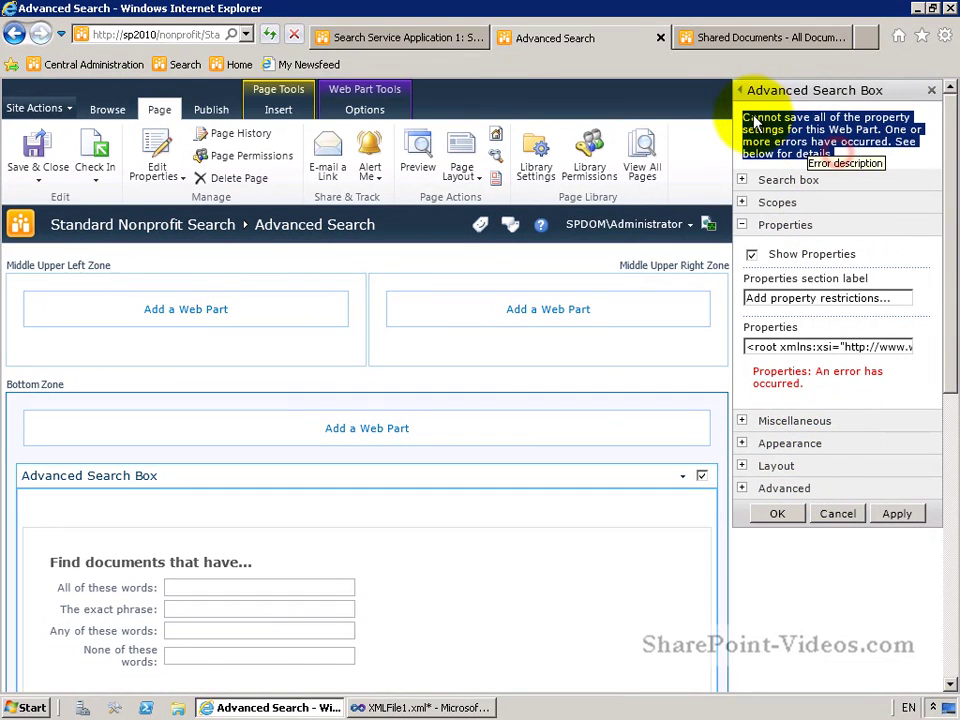
left_click(821, 347)
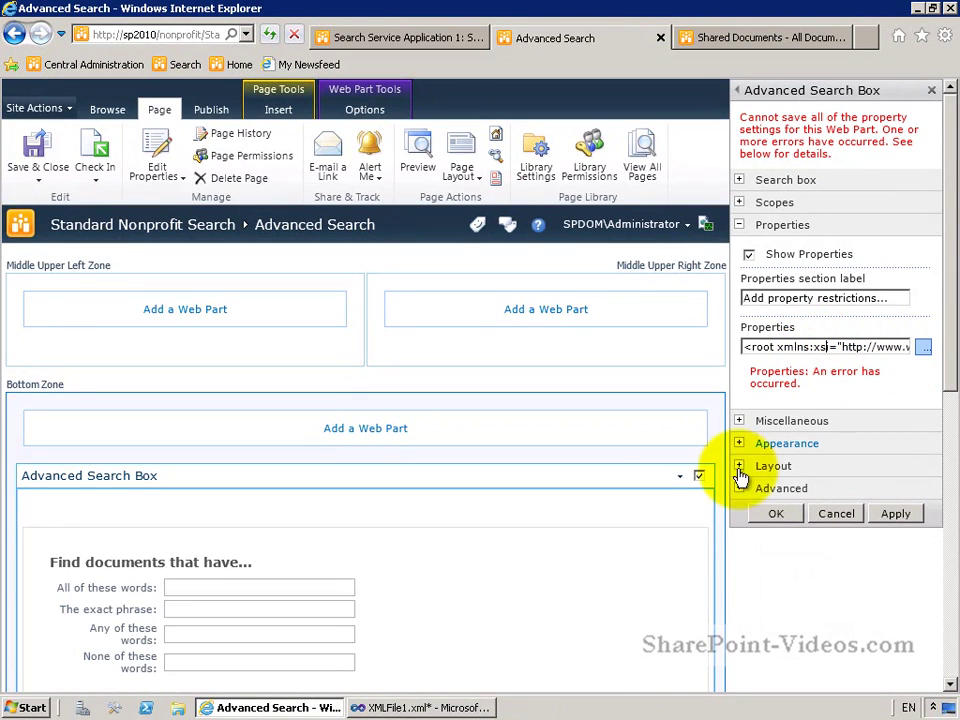
mouse_move(418, 708)
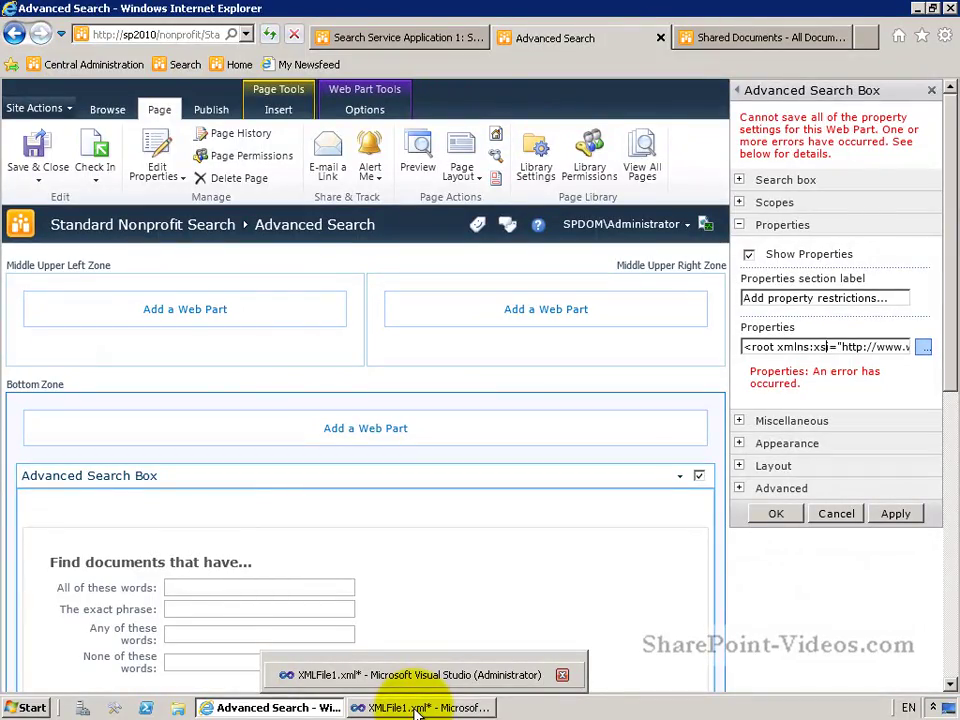
left_click(418, 708)
Step: Add the missing </ResultType> closing tag after the last DocumentType line in the PDF result type
scroll(519, 356, "up", 2)
left_click(519, 356)
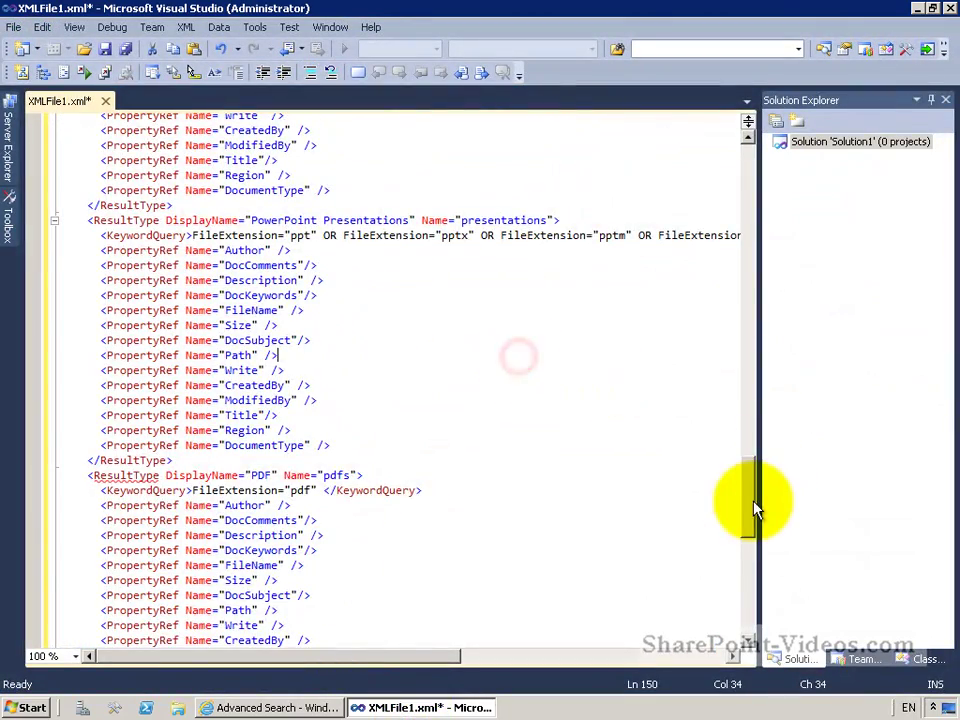
mouse_move(755, 508)
left_mouse_down()
mouse_move(749, 168)
mouse_move(748, 518)
left_mouse_up()
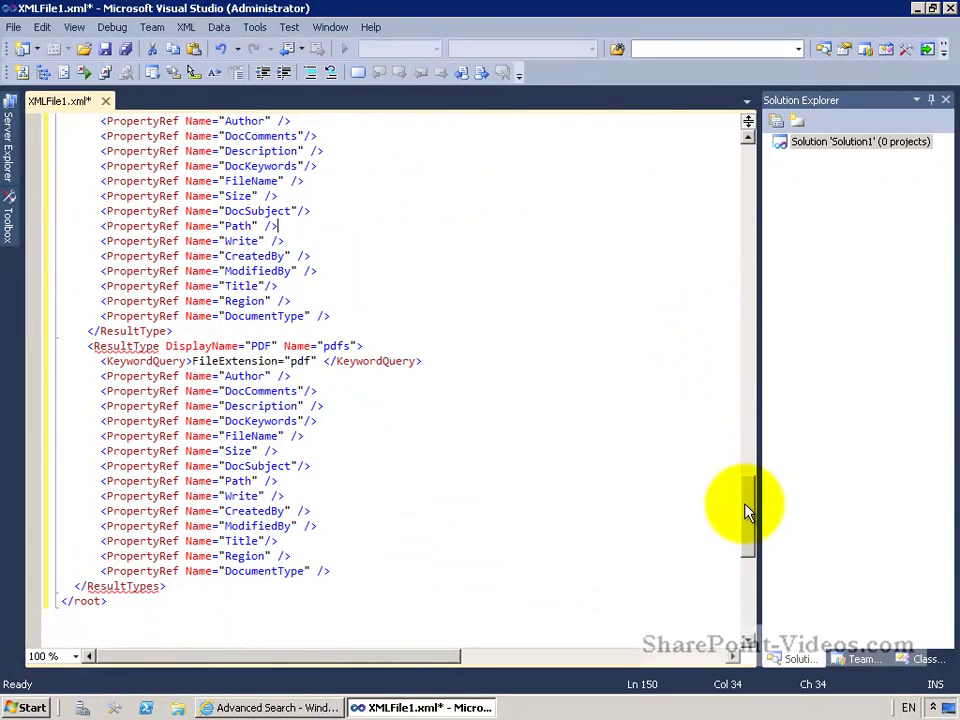
left_click(115, 345)
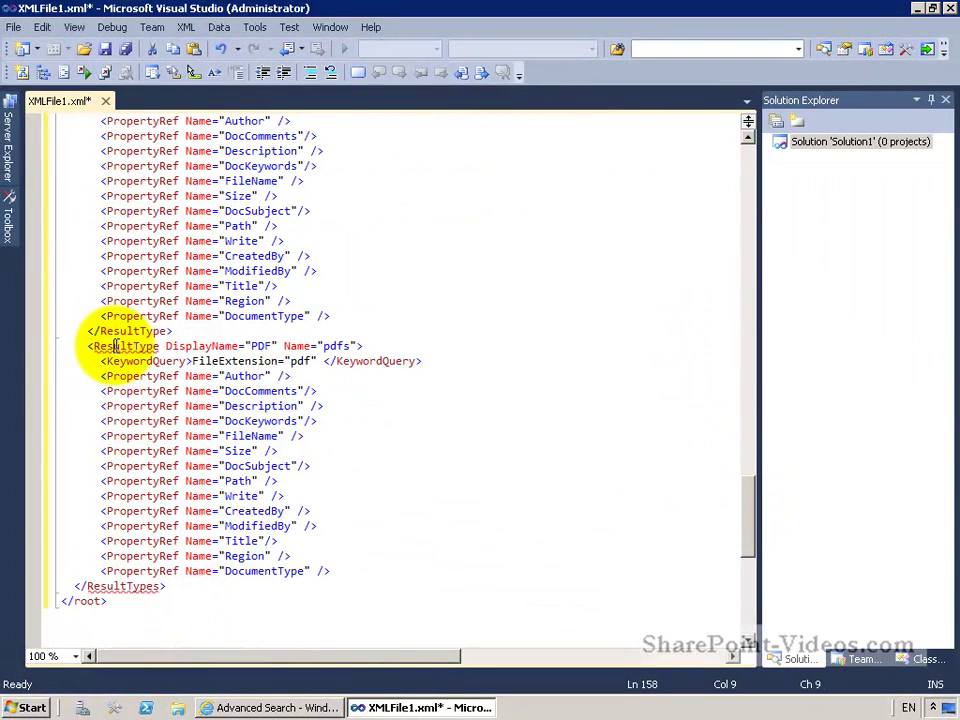
left_click_drag(172, 331, 93, 286)
left_click(86, 305)
left_click(86, 323)
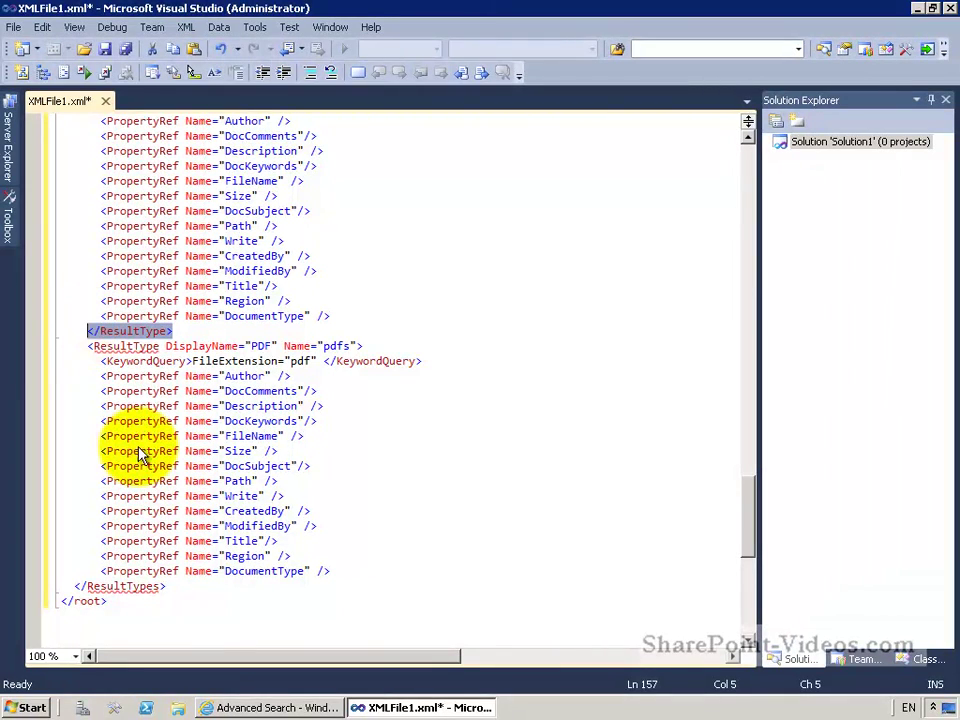
left_click(335, 569)
key("Return")
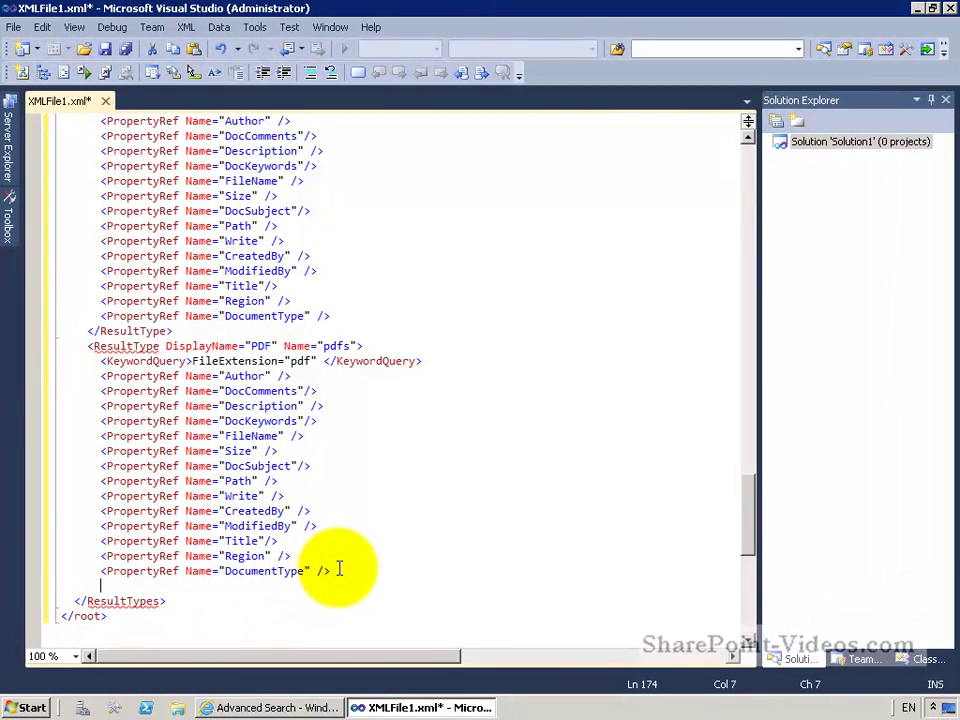
left_click(242, 600)
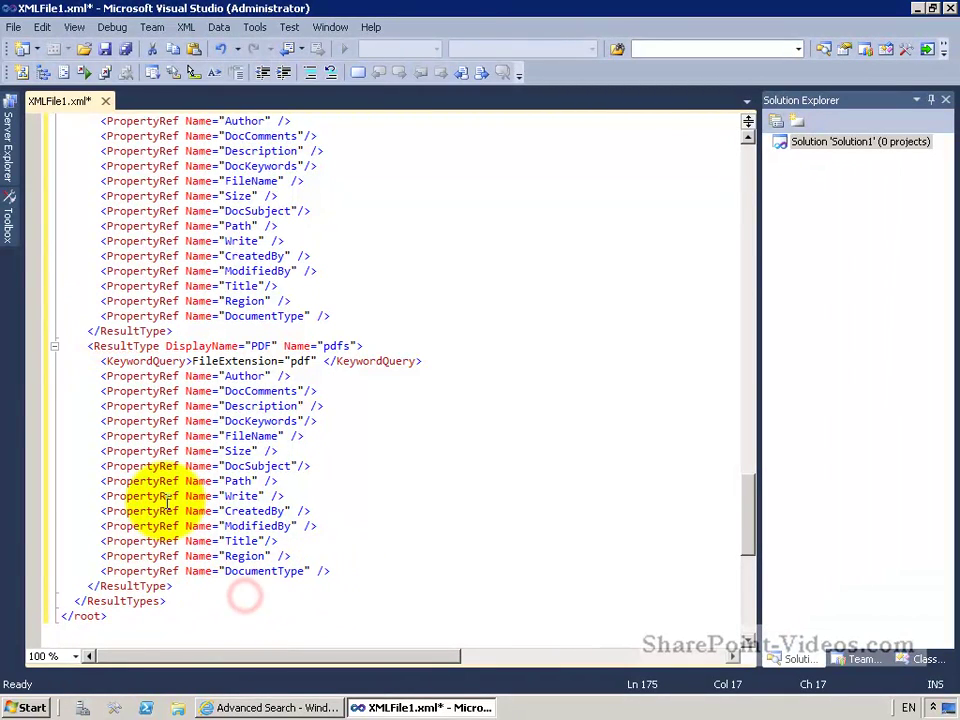
Step: Select all of the corrected XML and return to the SharePoint page
left_click(42, 27)
left_click(92, 240)
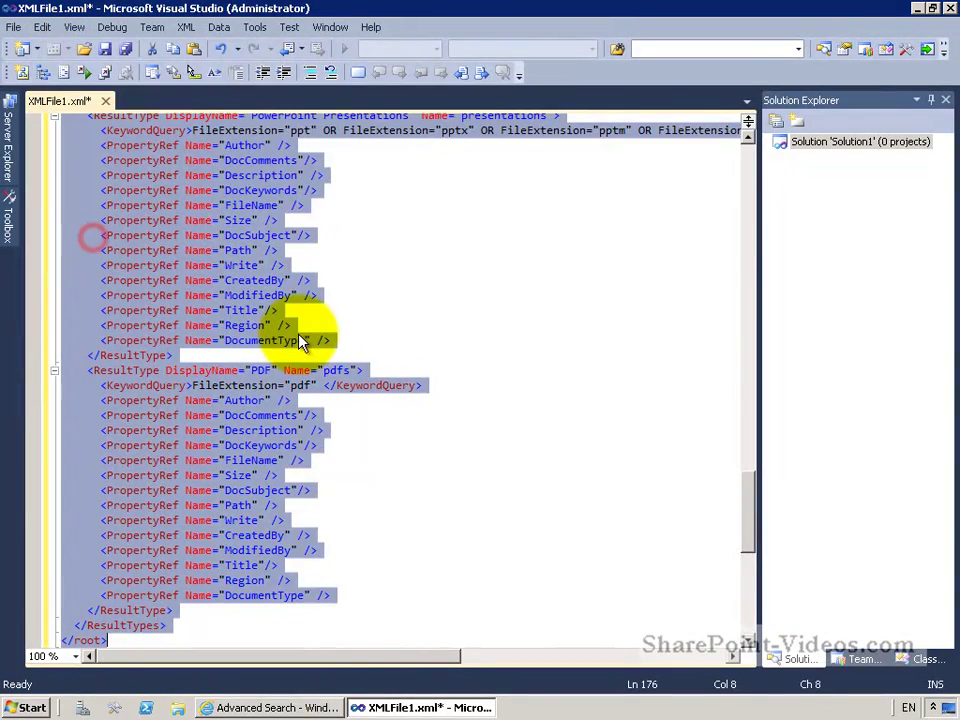
left_click(292, 706)
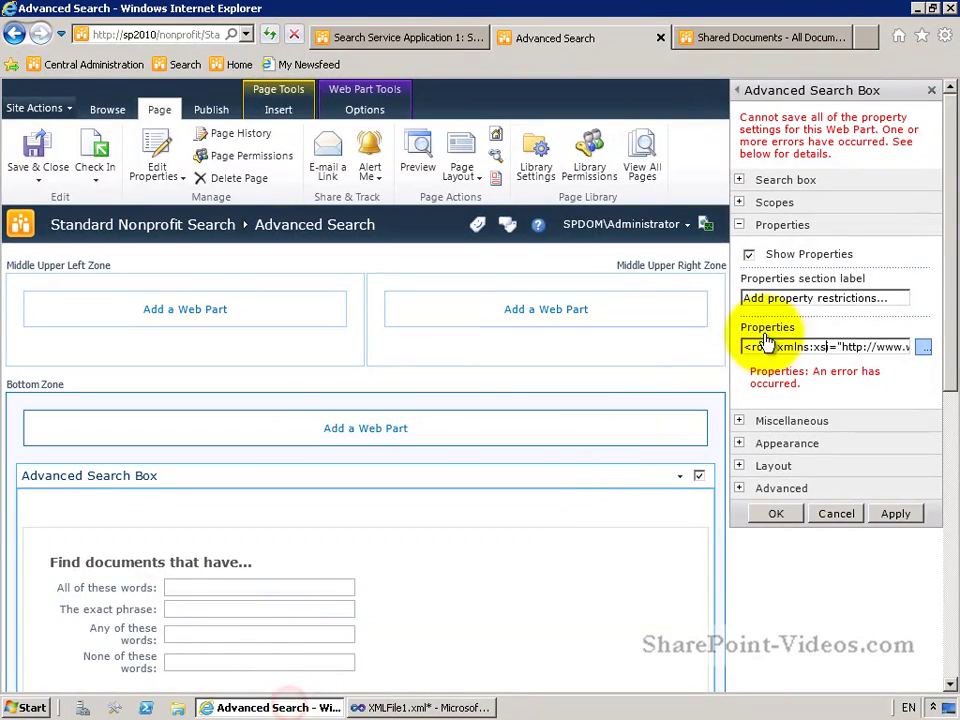
Step: Paste the corrected XML with the closing ResultType tag into Properties, then apply and save the web part
left_click(922, 347)
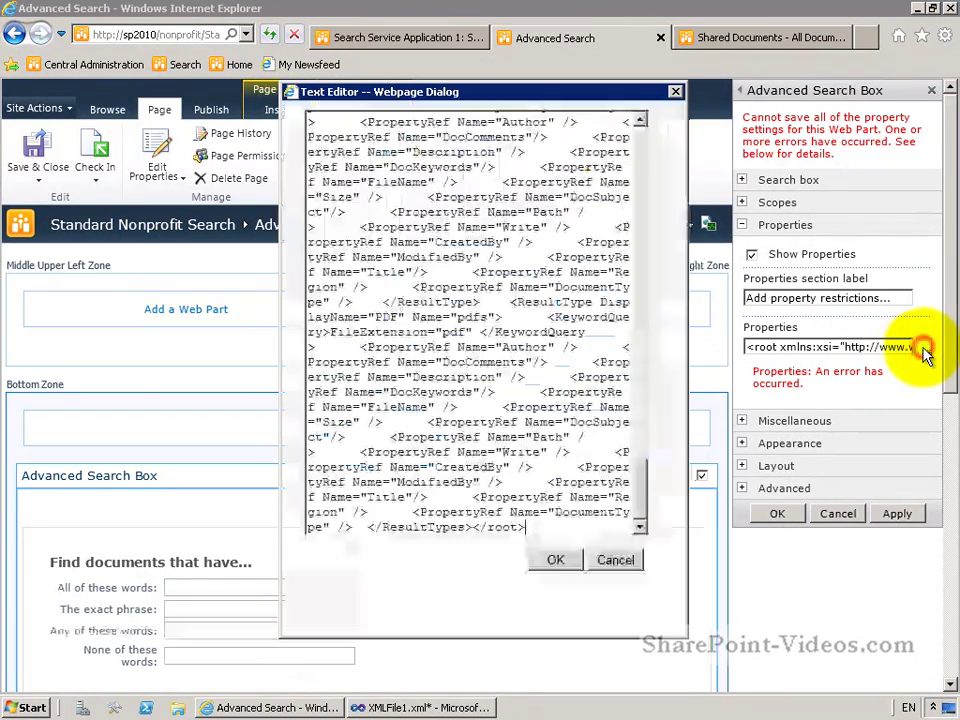
right_click(530, 334)
left_click(568, 459)
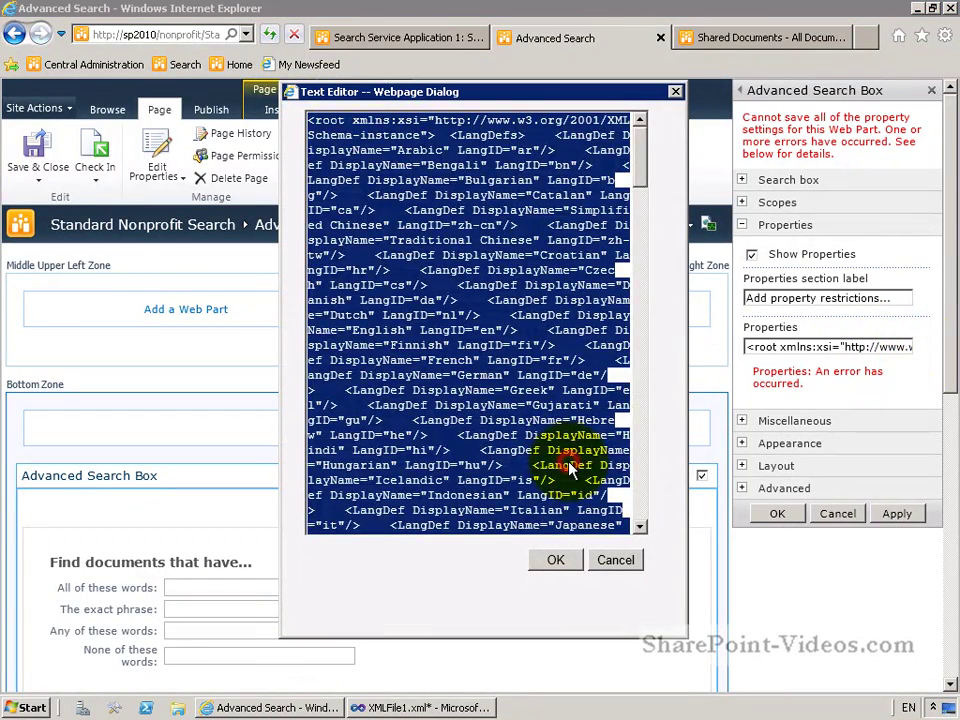
key("ctrl+v")
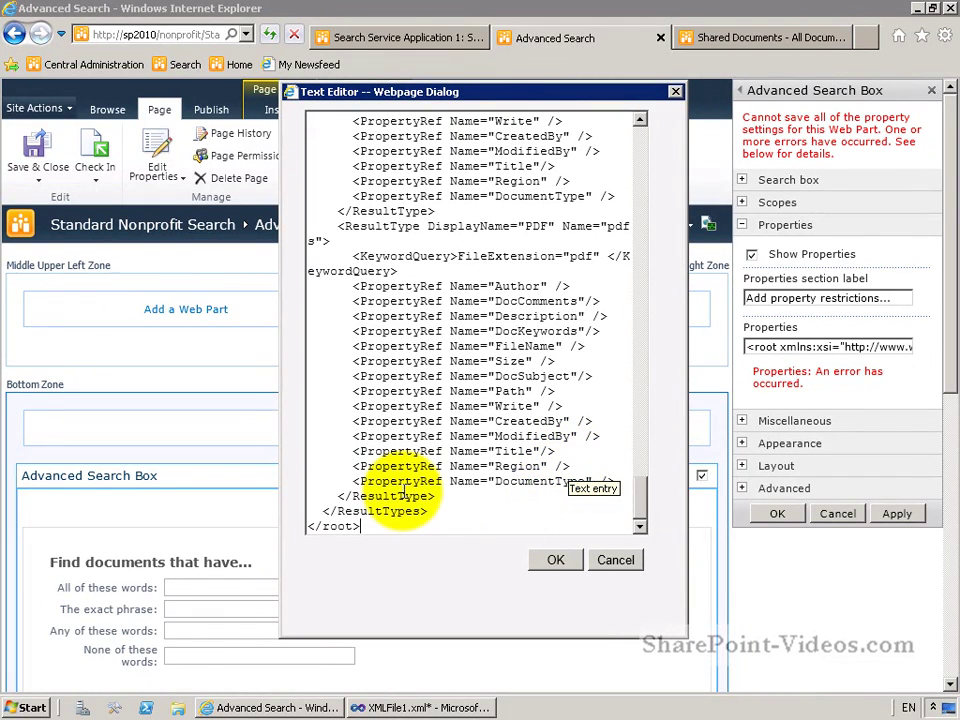
left_click_drag(434, 496, 338, 497)
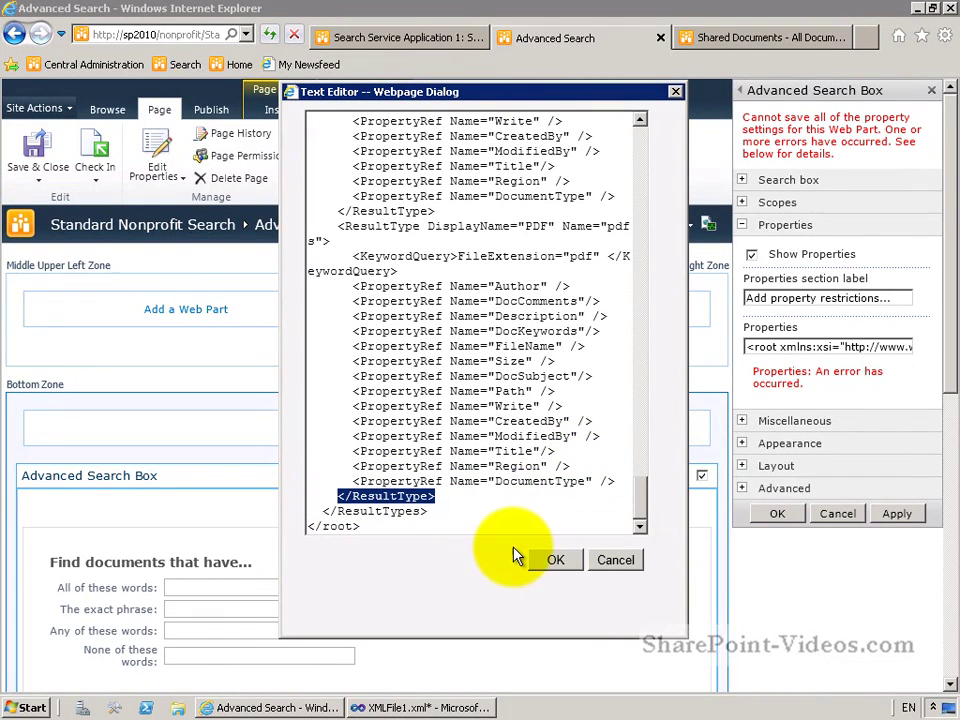
left_click(548, 561)
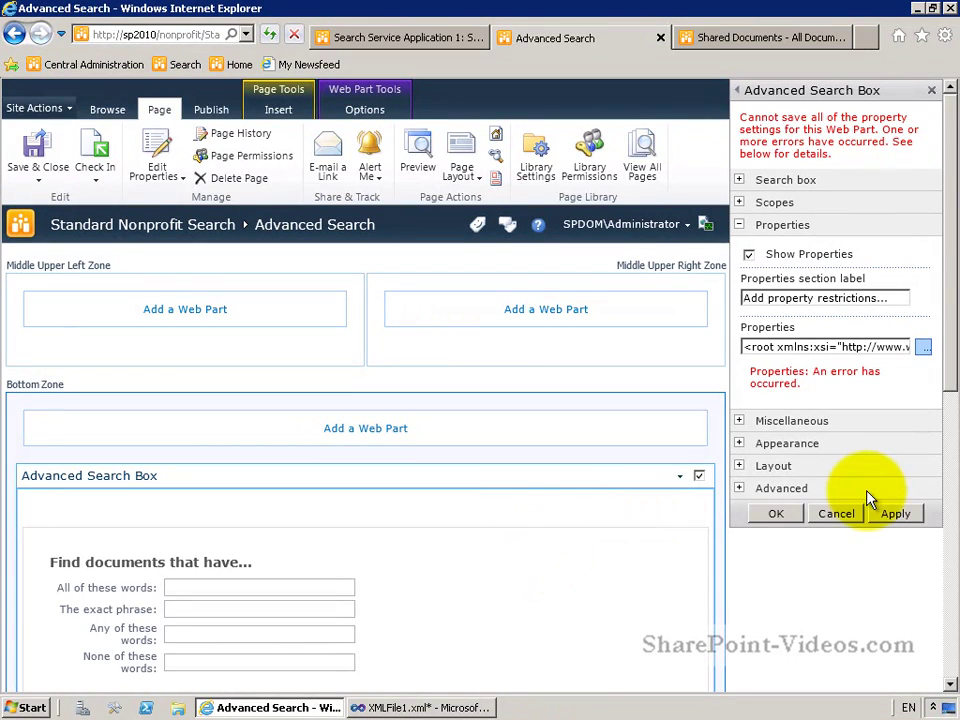
left_click(887, 518)
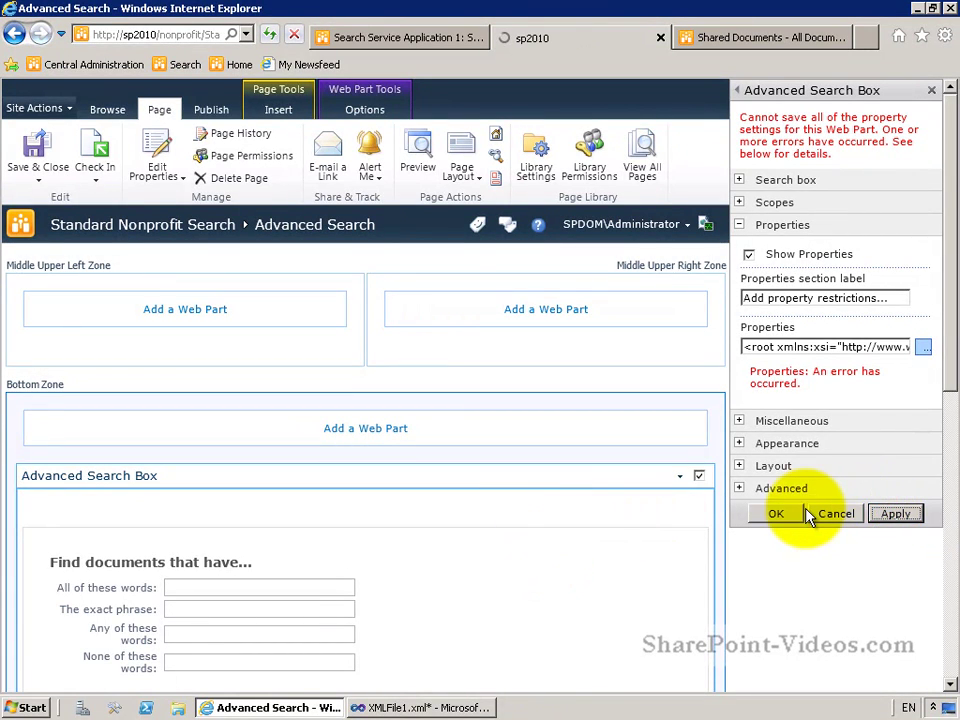
left_click(786, 408)
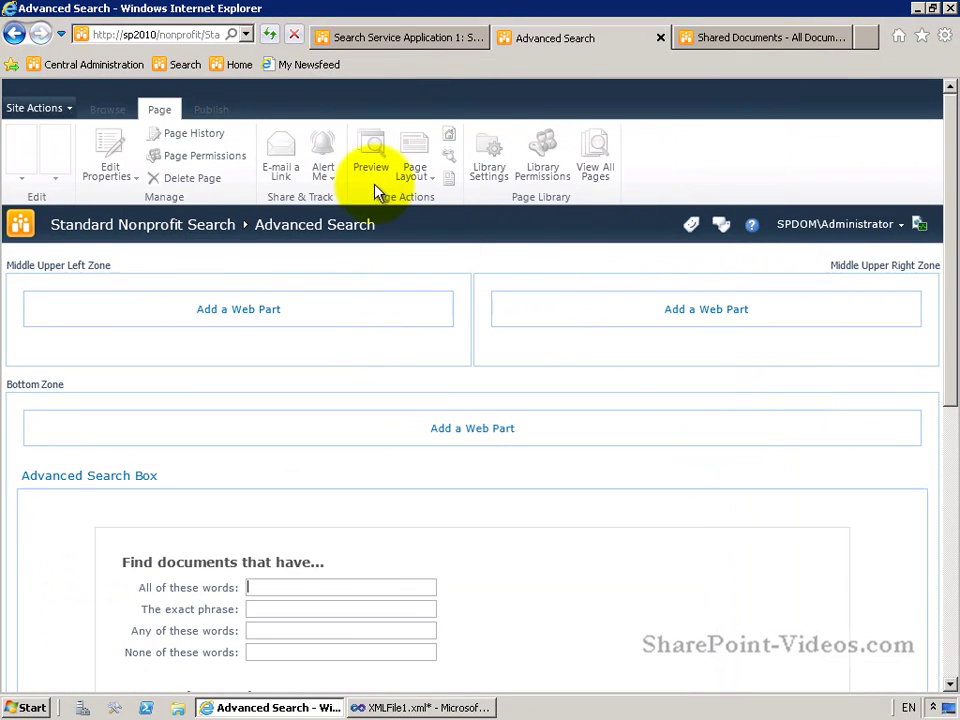
Step: Check in the page without comments and set the advanced search result type to PDF
left_click(98, 143)
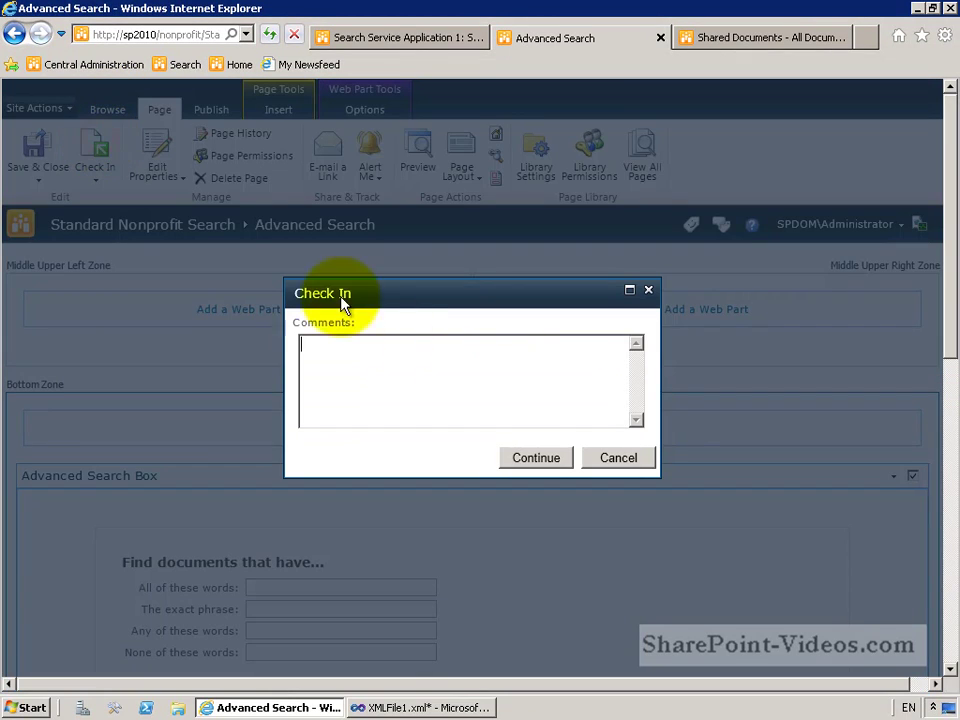
left_click(518, 458)
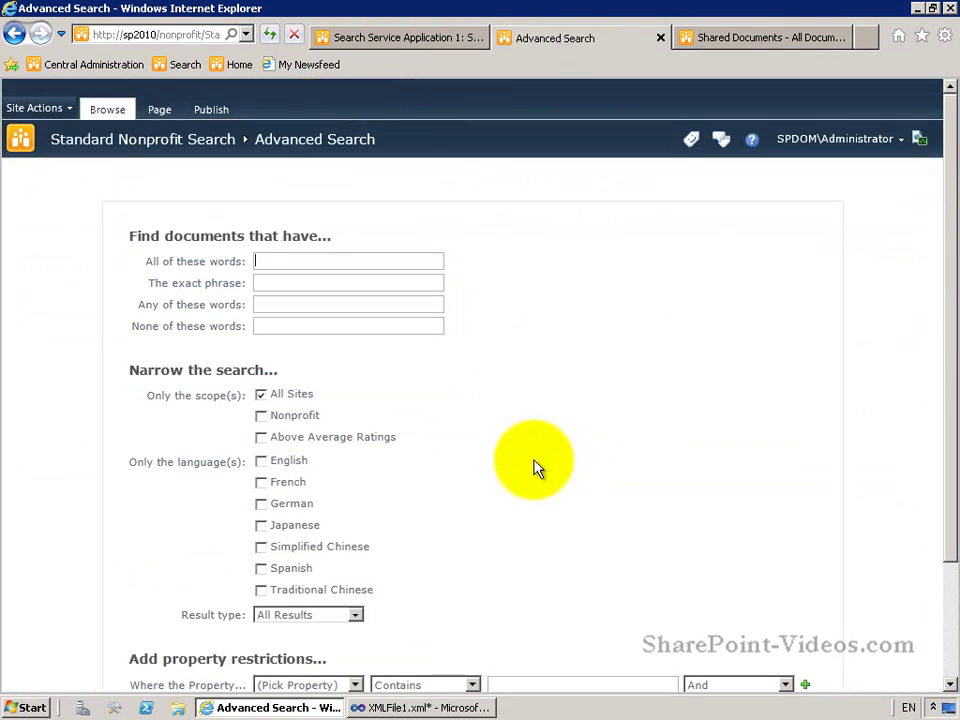
scroll(954, 311, "down", 1)
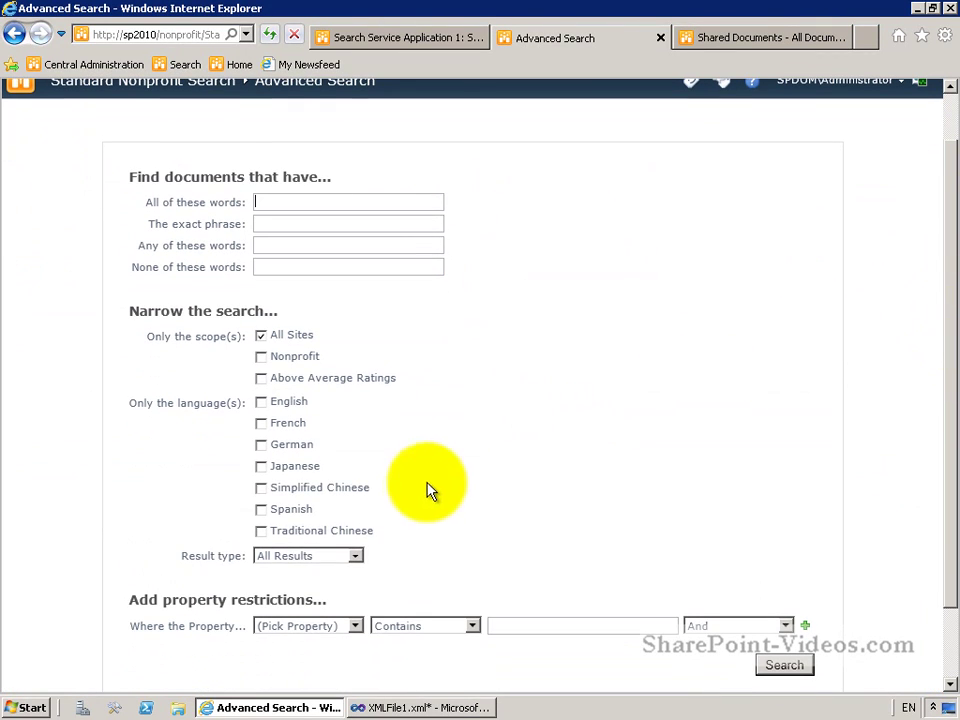
left_click(322, 557)
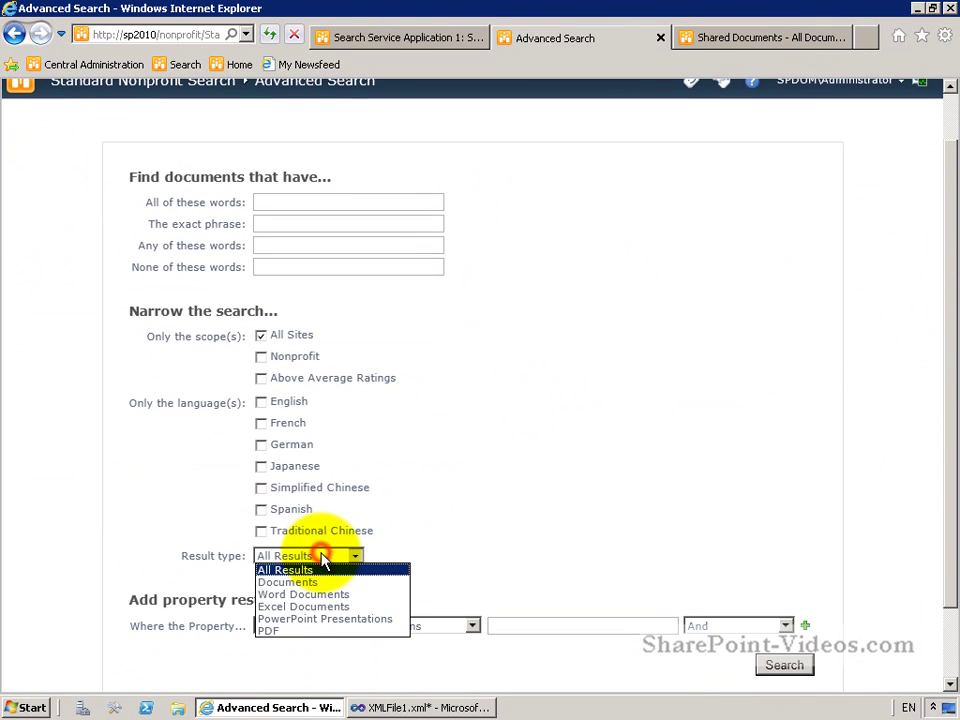
left_click(279, 631)
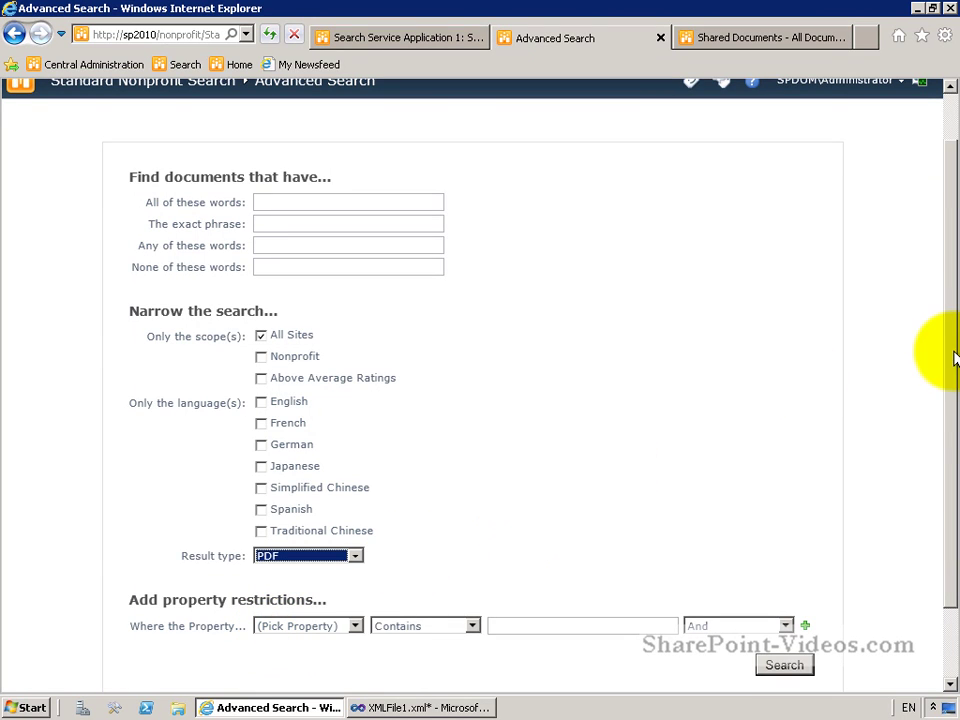
left_click_drag(952, 333, 952, 381)
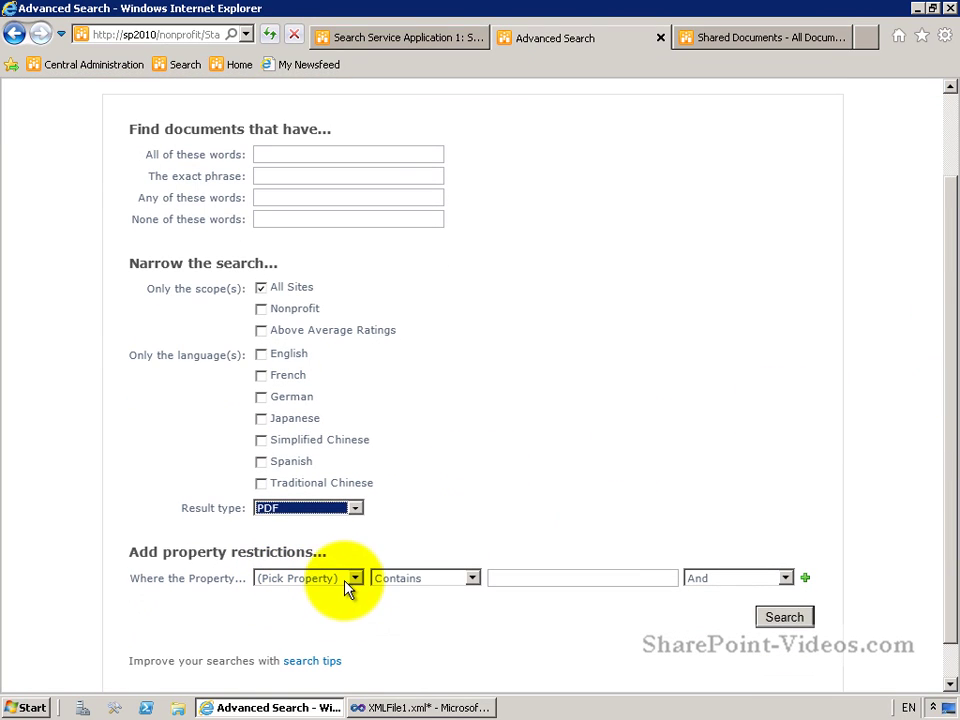
Step: Search the Nonprofit scope for Document Type Equals 'Purchase Orders', excluding All Sites
left_click(345, 580)
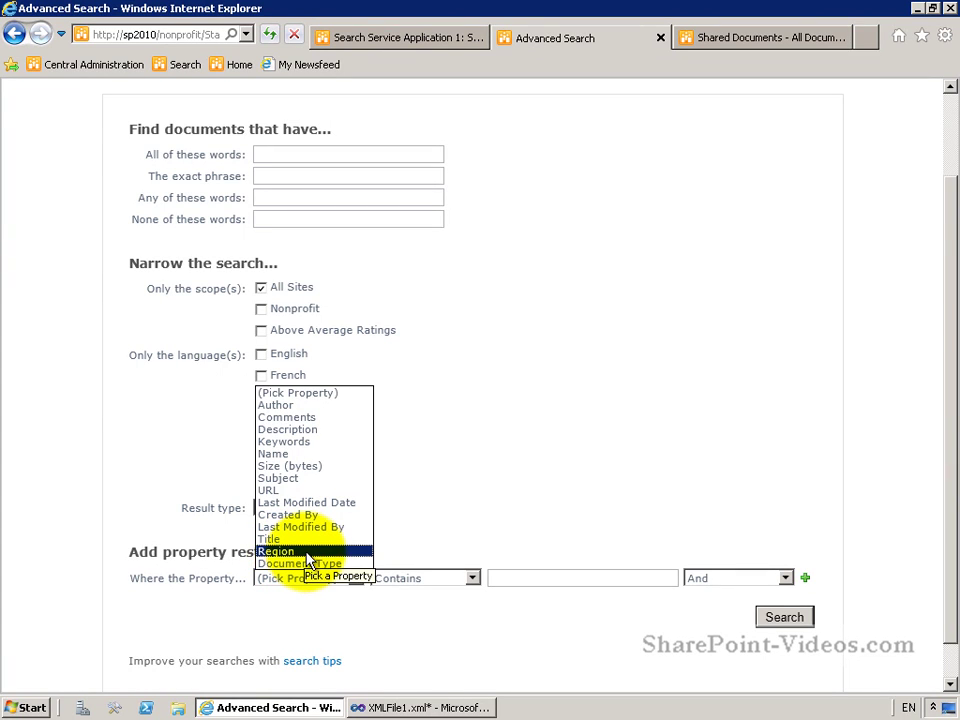
left_click(307, 564)
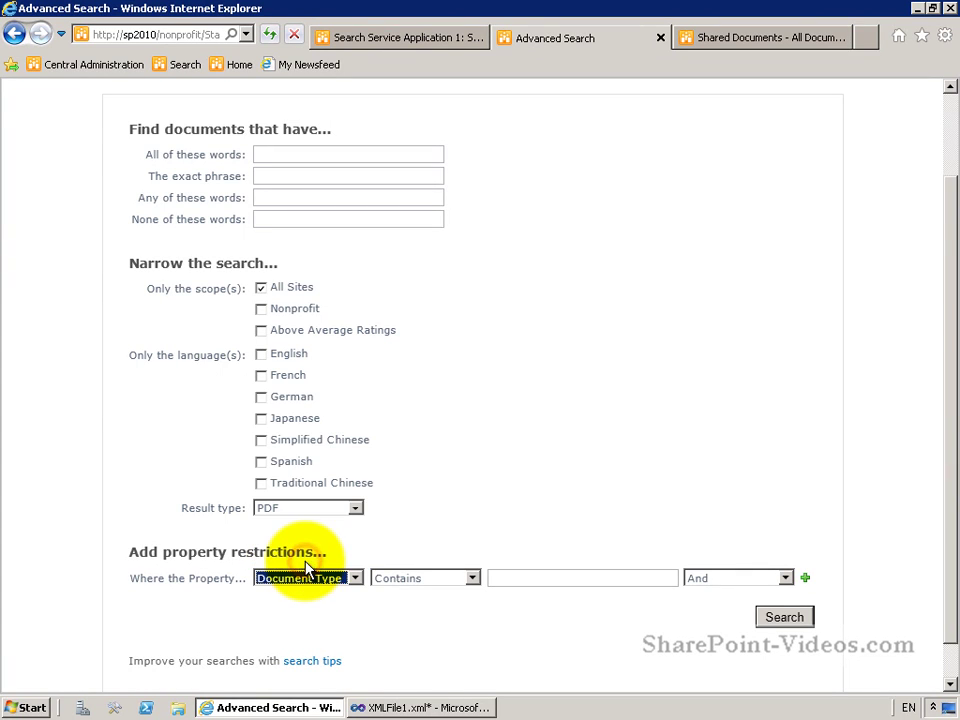
left_click(421, 578)
left_click(410, 618)
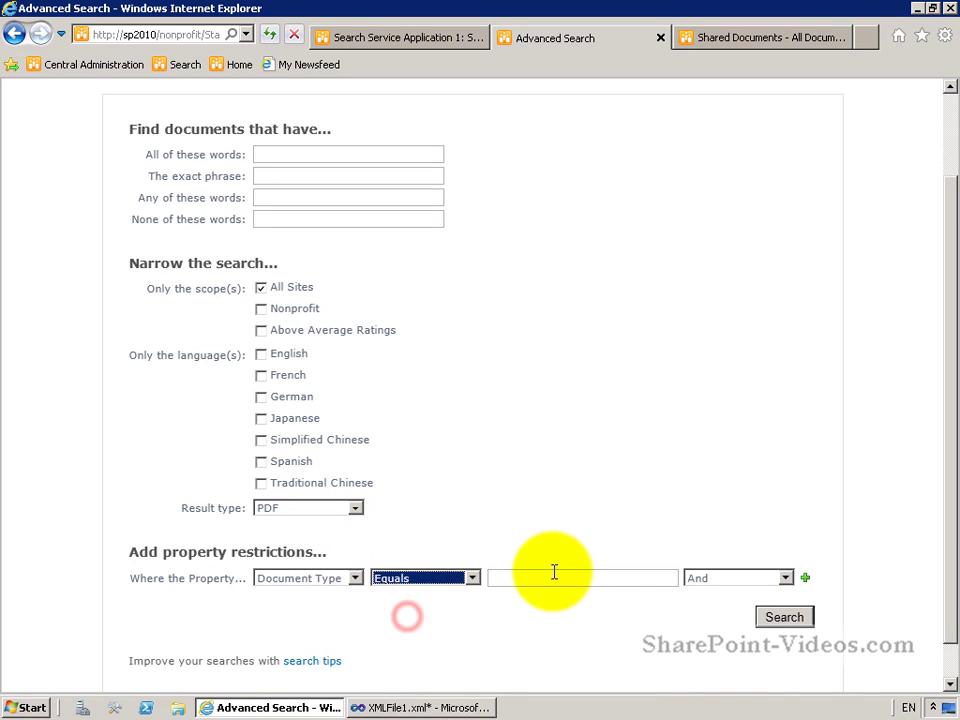
left_click(552, 575)
type("ase ")
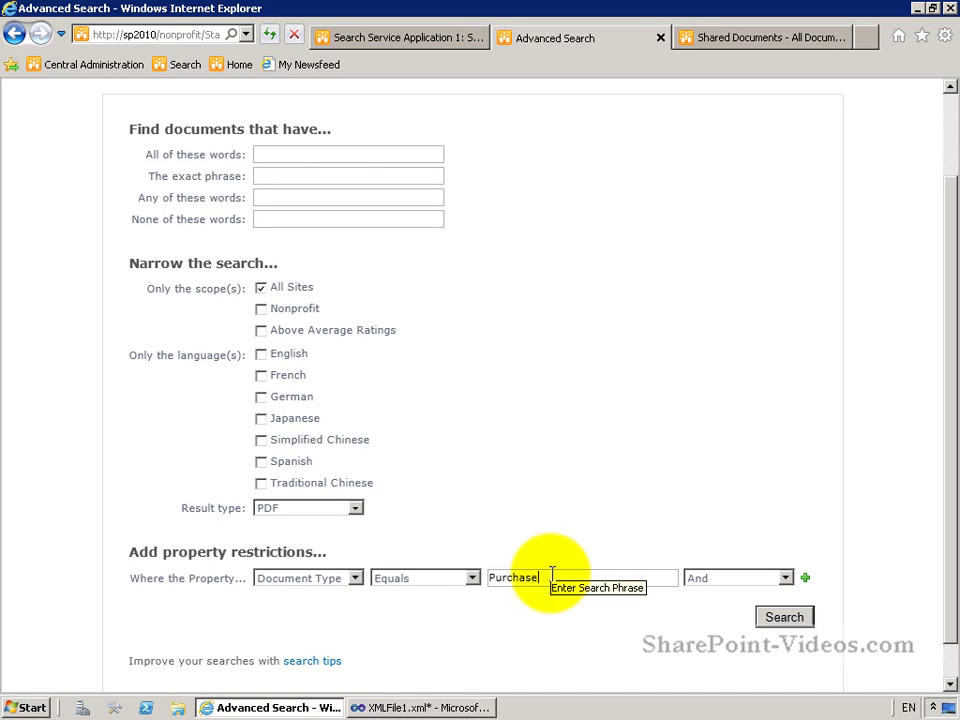
type("Orders")
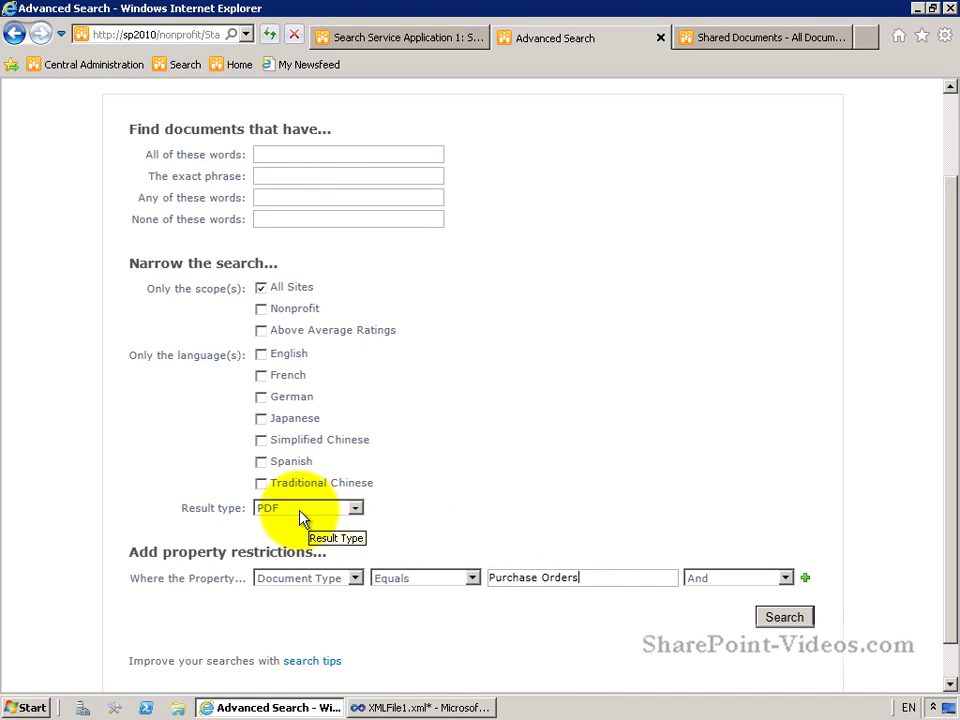
left_click(262, 310)
left_click(262, 290)
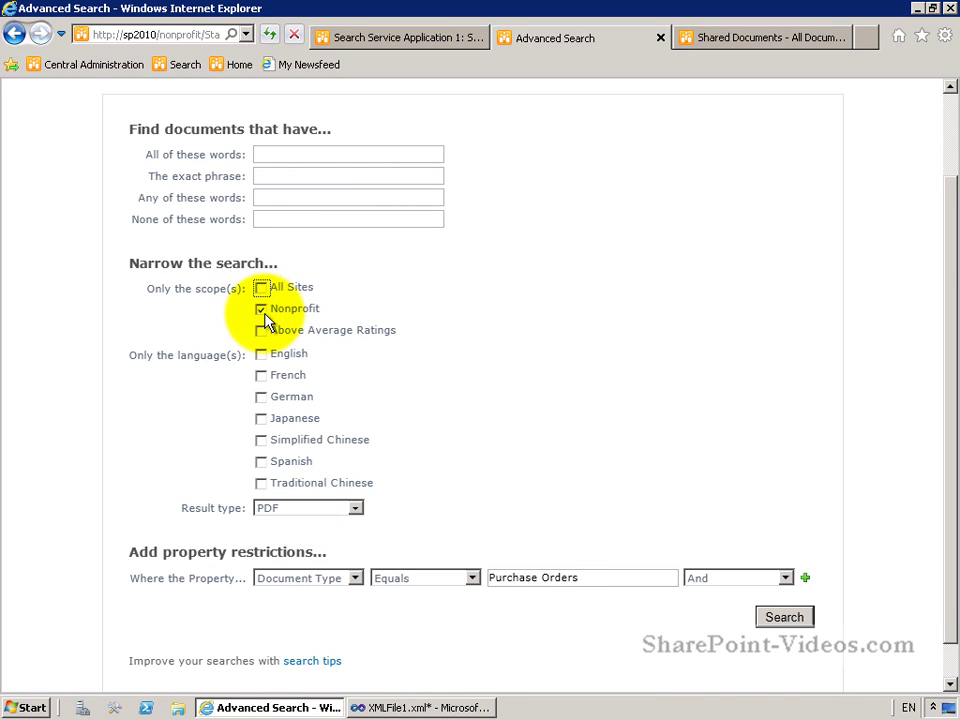
left_click(800, 620)
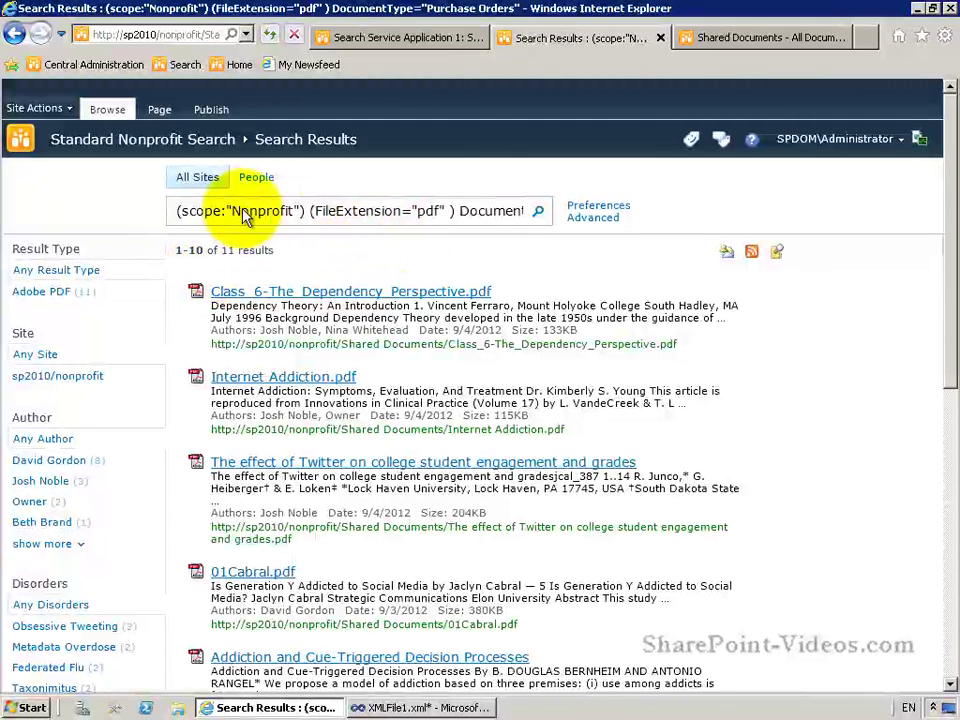
Step: Inspect the query's scope:"Nonprofit", FileExtension="pdf" and DocumentType="Purchase Orders" conditions across the 11 results
left_click_drag(175, 211, 295, 211)
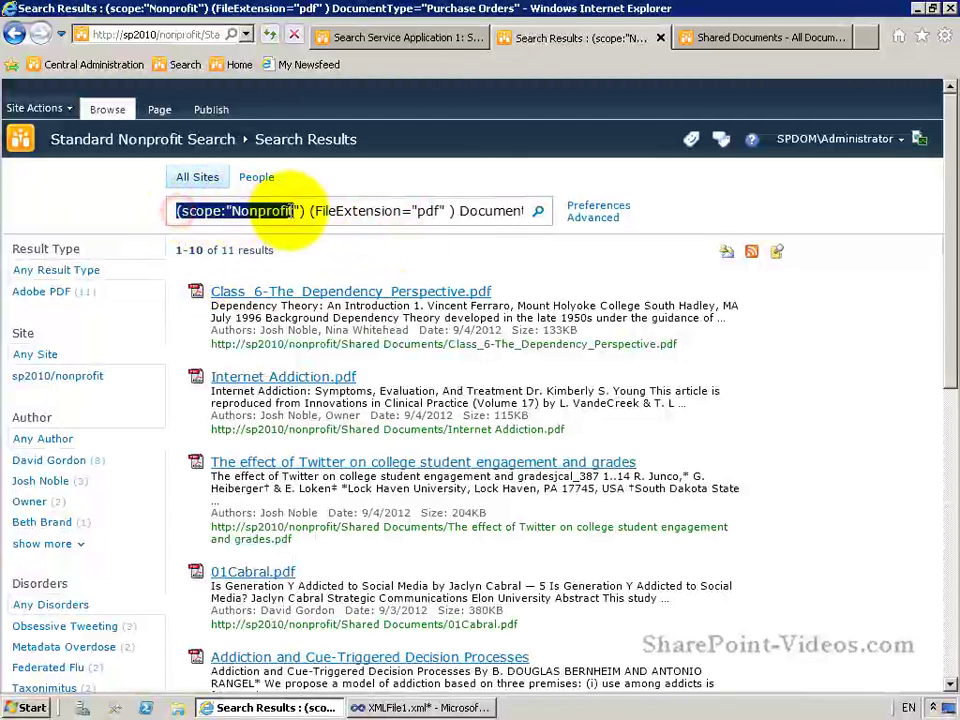
left_click(314, 211)
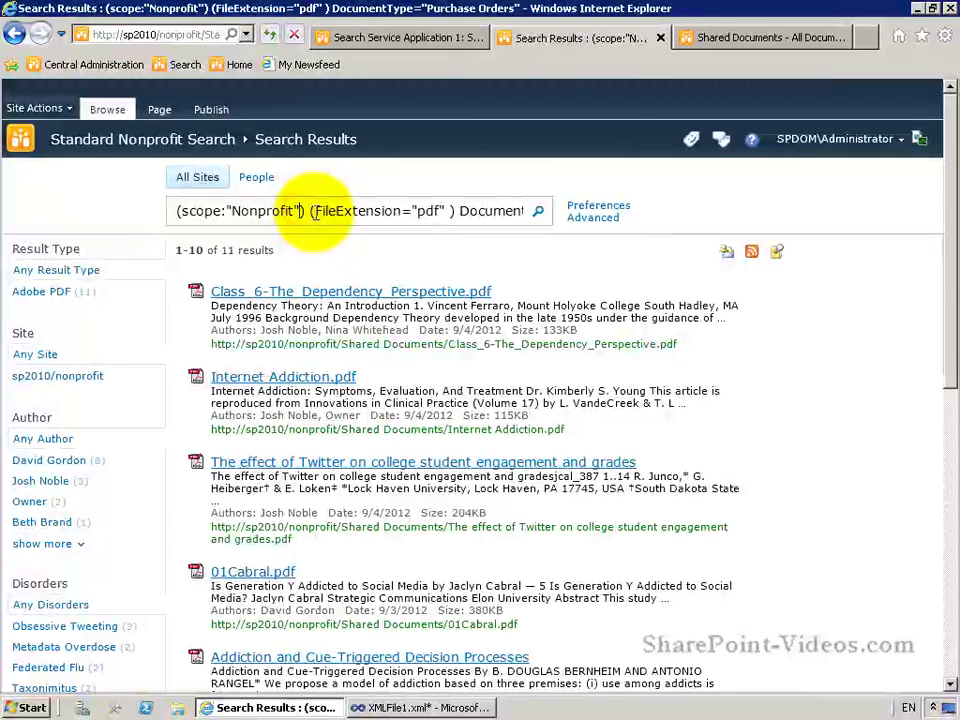
left_click_drag(312, 211, 546, 197)
left_click(452, 213)
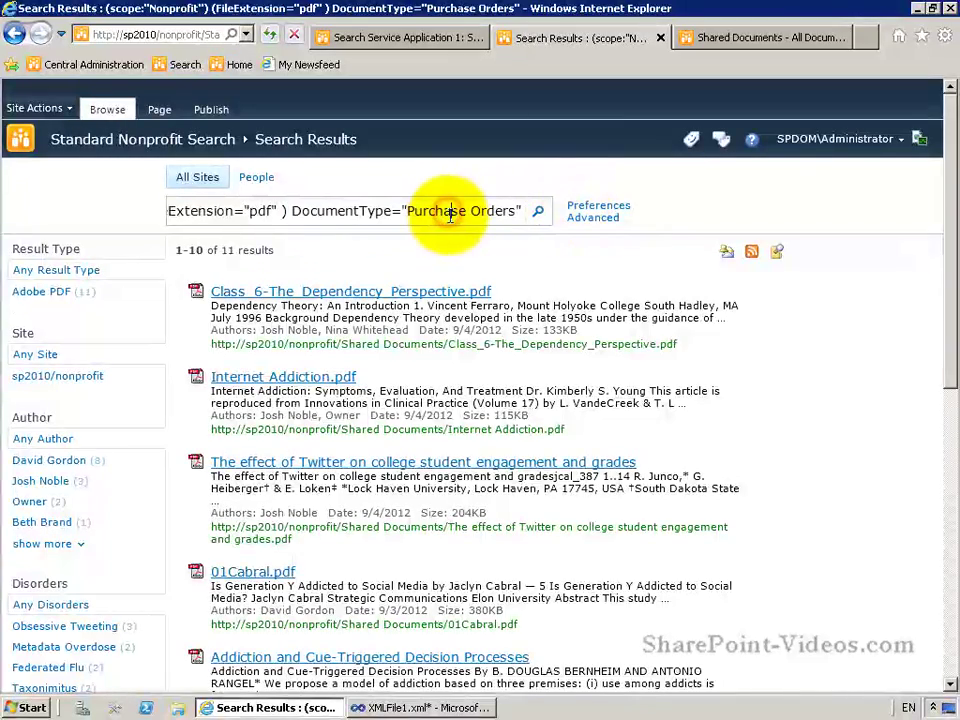